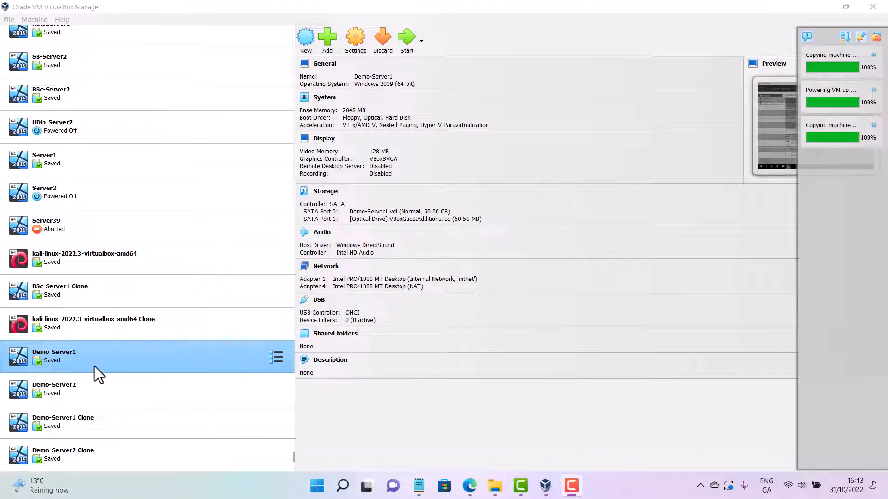
Start the Demo-Server1 virtual machine and view the VirtualBox About information
{"action": "left_click", "coordinate": [407, 40]}
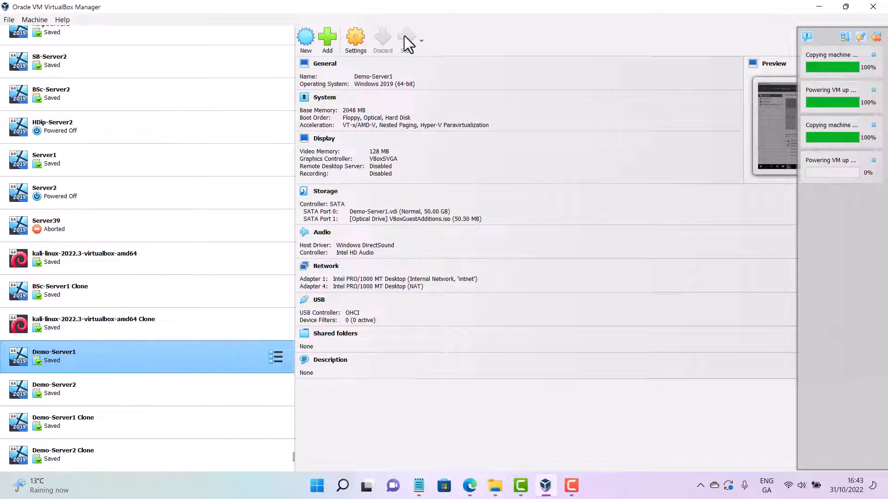
{"action": "left_click", "coordinate": [62, 19]}
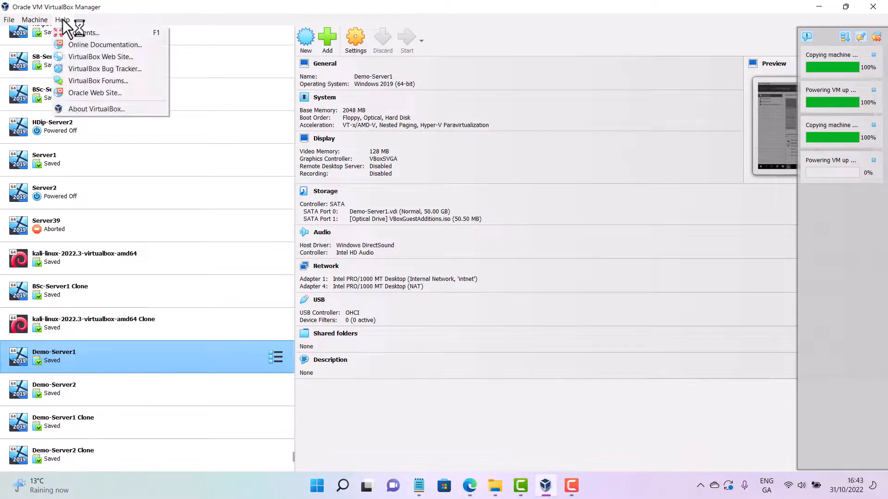
{"action": "left_click", "coordinate": [104, 107]}
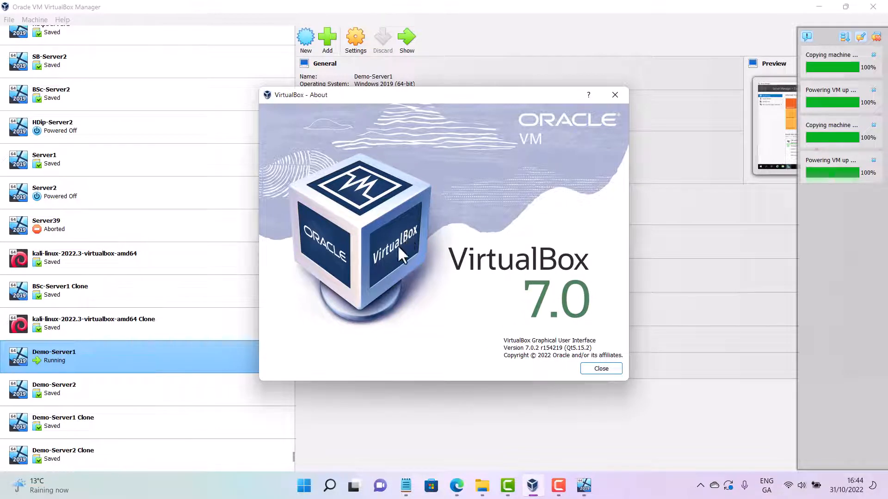
{"action": "left_click", "coordinate": [621, 95]}
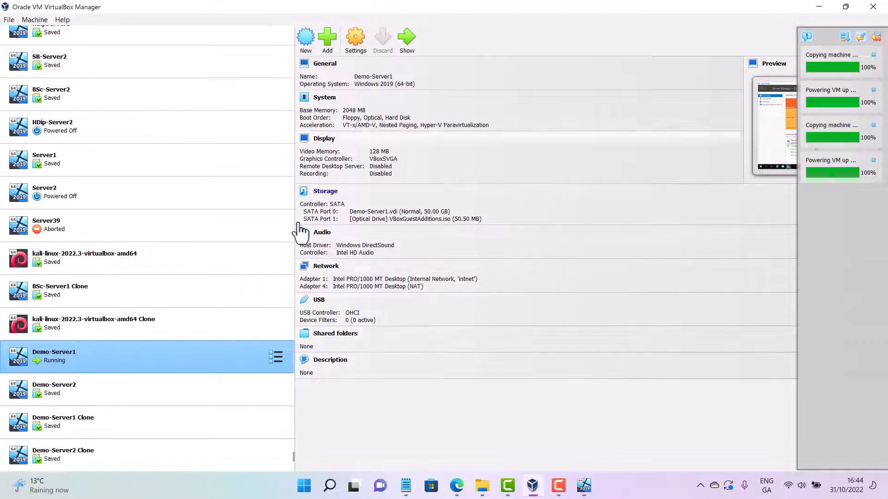
Start the Demo-Server2 virtual machine
{"action": "left_click", "coordinate": [174, 391]}
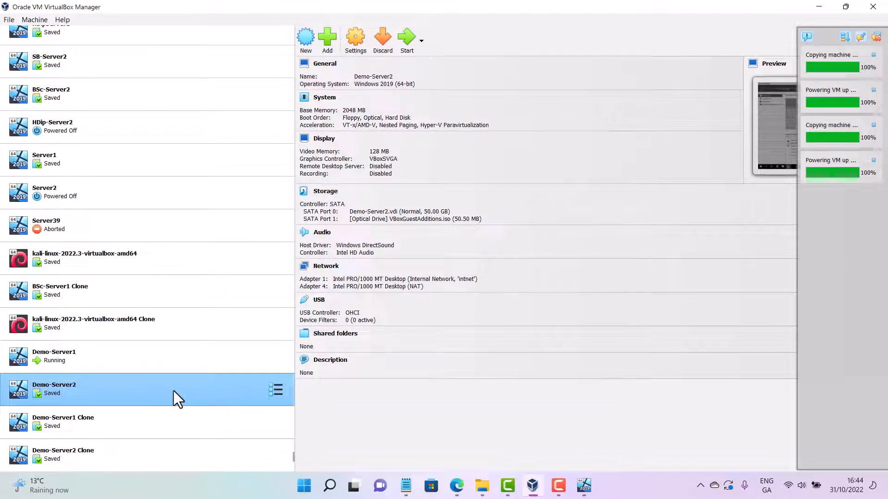
{"action": "left_click", "coordinate": [407, 38]}
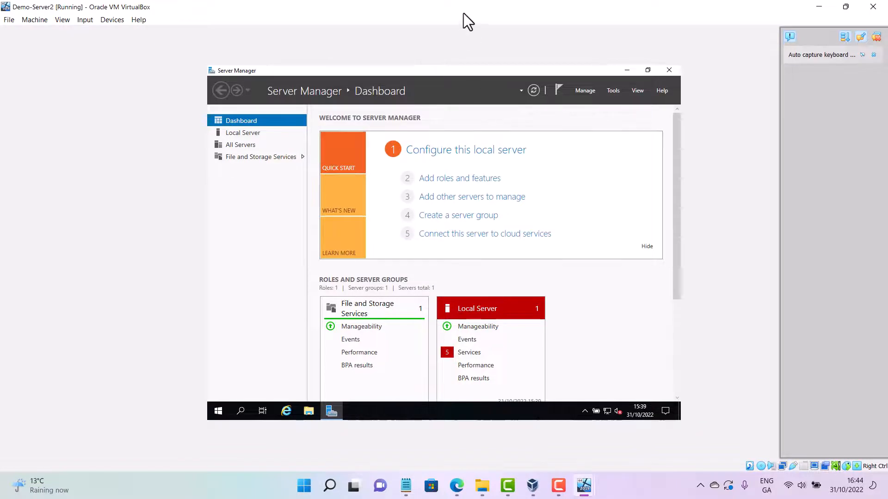
Arrange the Demo-Server1 and Demo-Server2 windows side by side and dismiss their keyboard capture notifications
{"action": "left_click_drag", "start_coordinate": [464, 13], "coordinate": [432, 415]}
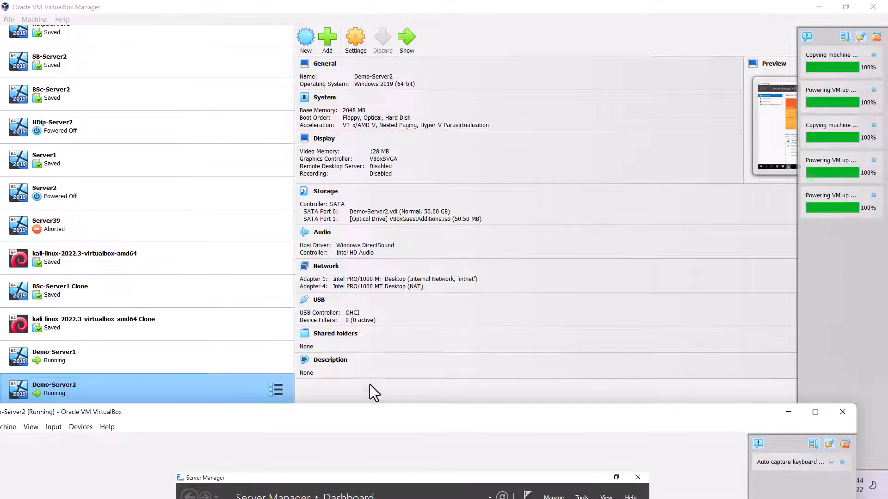
{"action": "left_click", "coordinate": [259, 349]}
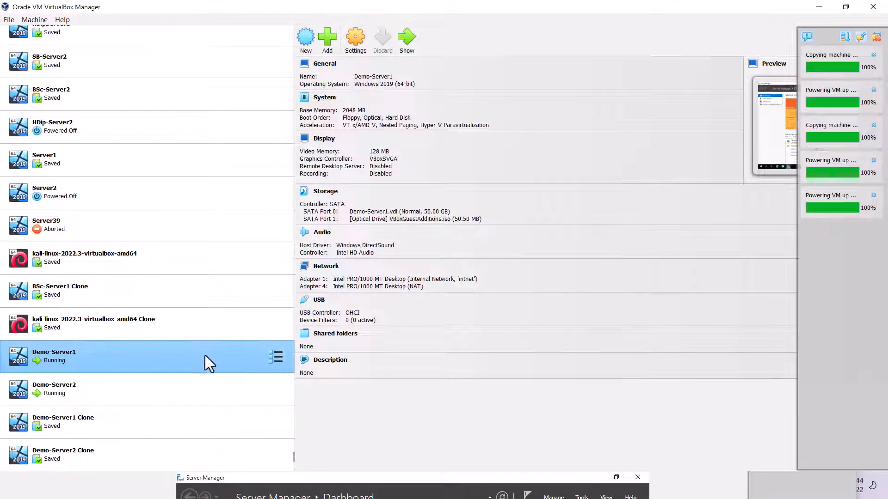
{"action": "left_click", "coordinate": [408, 35]}
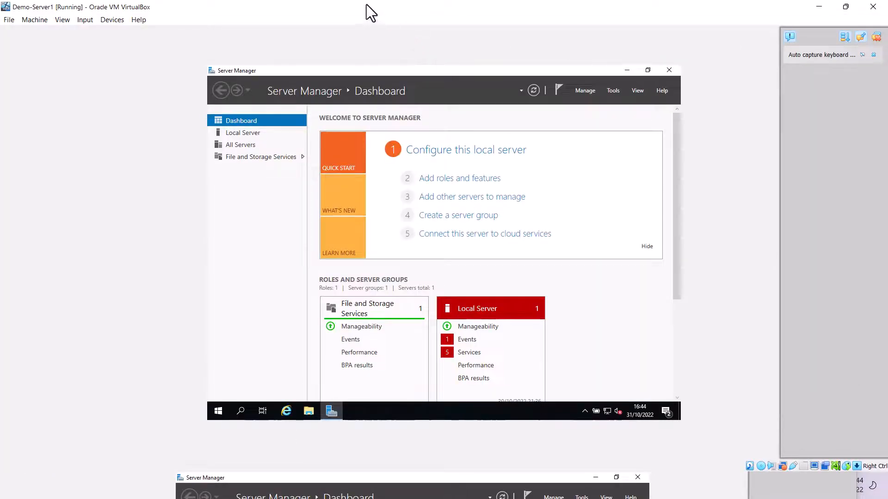
{"action": "left_click_drag", "start_coordinate": [373, 10], "coordinate": [0, 240]}
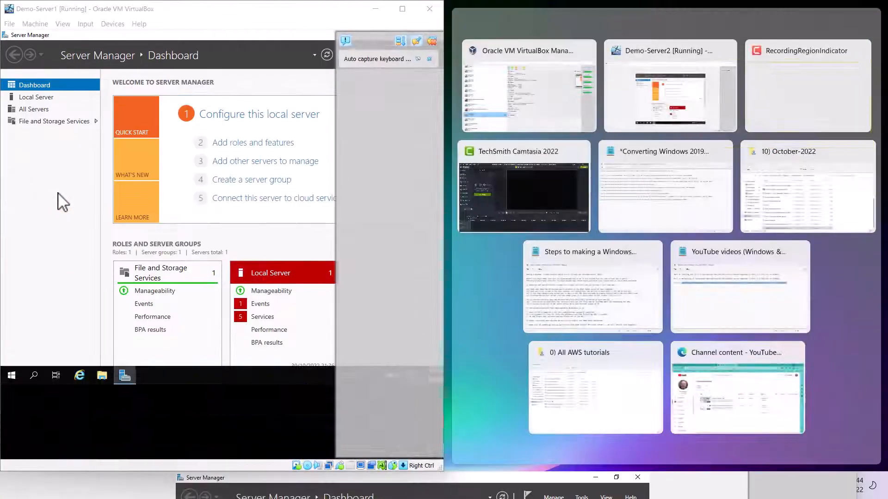
{"action": "left_click", "coordinate": [659, 102]}
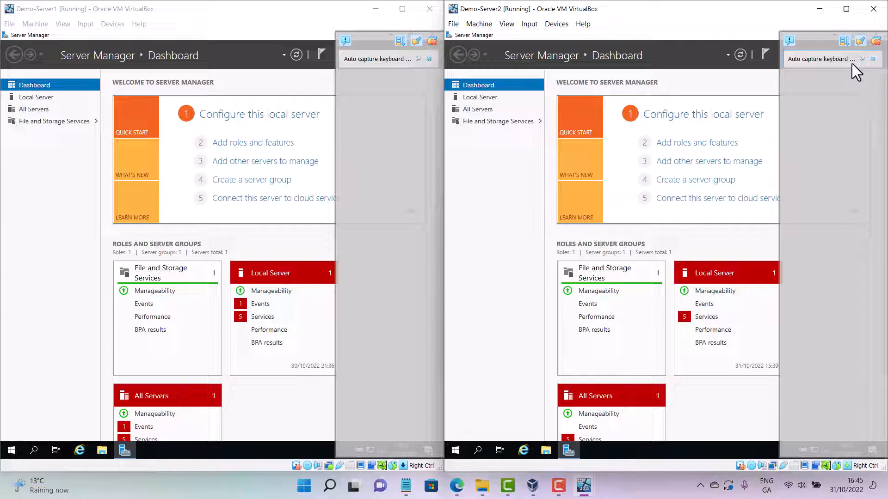
{"action": "left_click", "coordinate": [873, 59]}
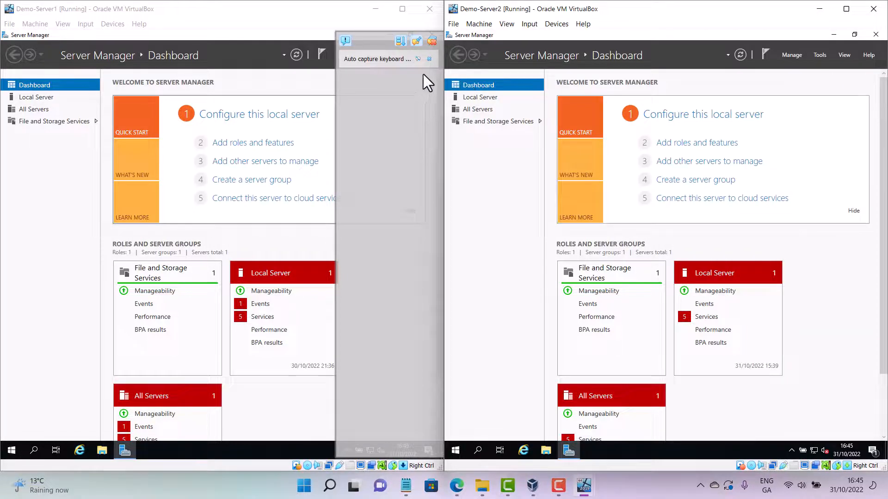
{"action": "left_click", "coordinate": [429, 59]}
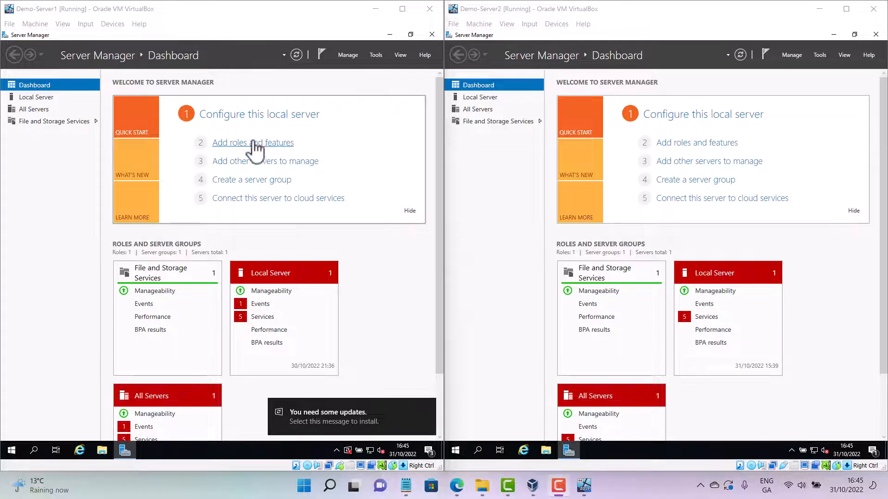
Open the Local Server page on both servers and adjust the split between the two VM windows
{"action": "left_click", "coordinate": [251, 122]}
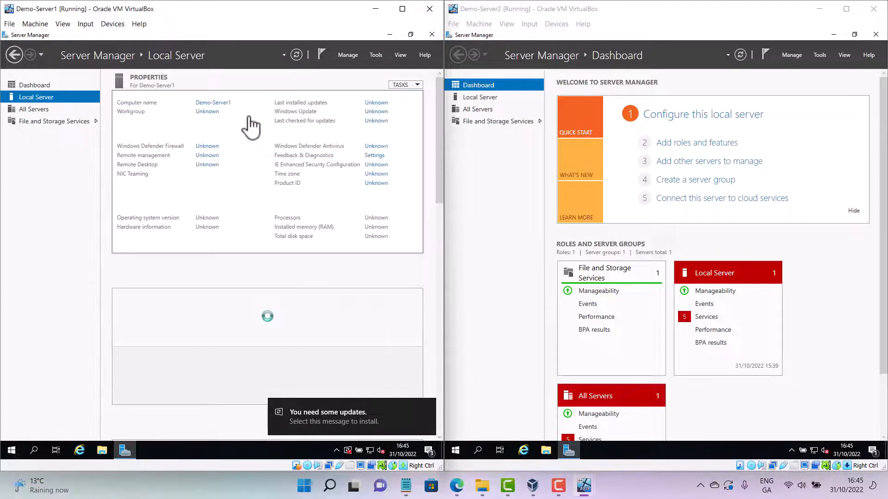
{"action": "left_click", "coordinate": [715, 115]}
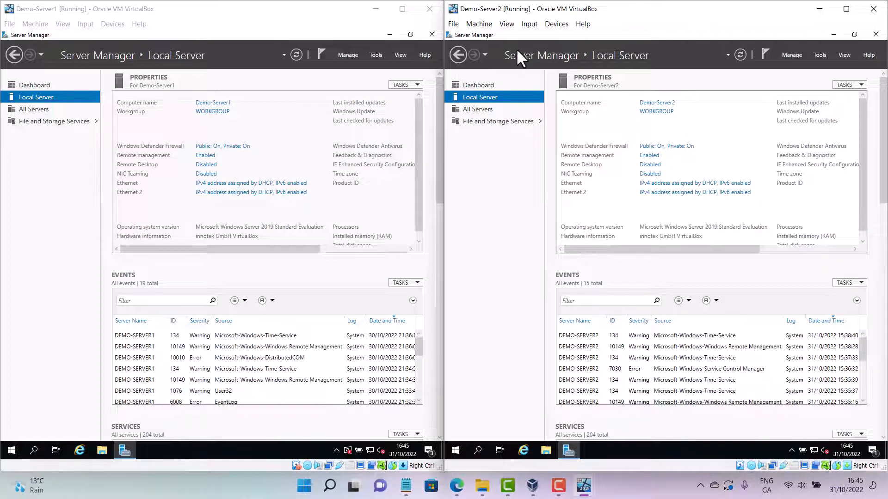
{"action": "key", "text": "F9"}
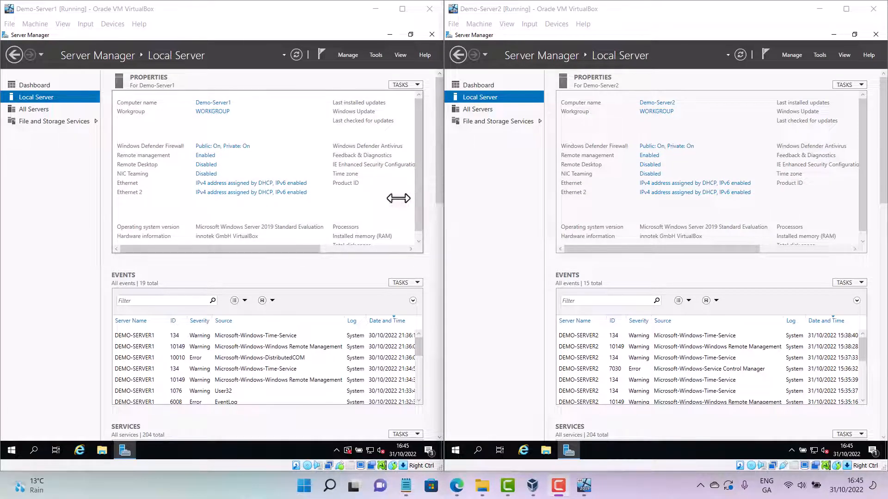
{"action": "left_click_drag", "start_coordinate": [445, 188], "coordinate": [431, 46]}
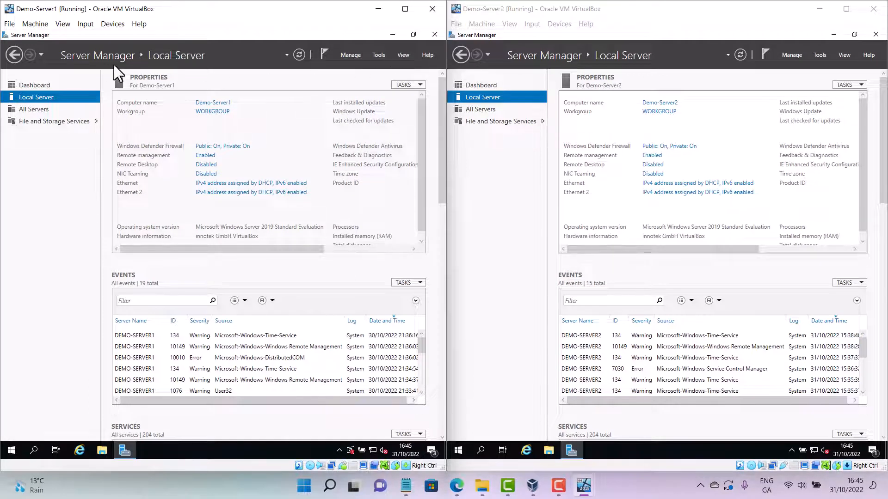
Navigate Demo-Server1's Server Manager back to the Dashboard
{"action": "left_click", "coordinate": [42, 53]}
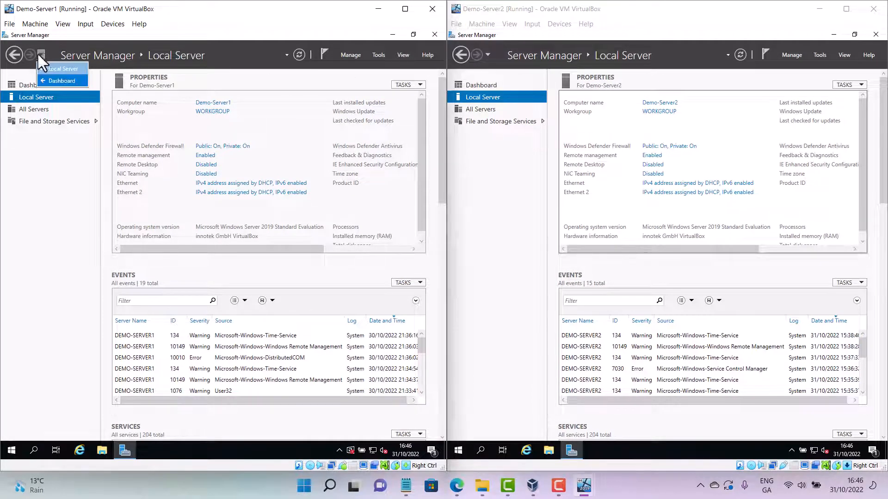
{"action": "left_click", "coordinate": [60, 80]}
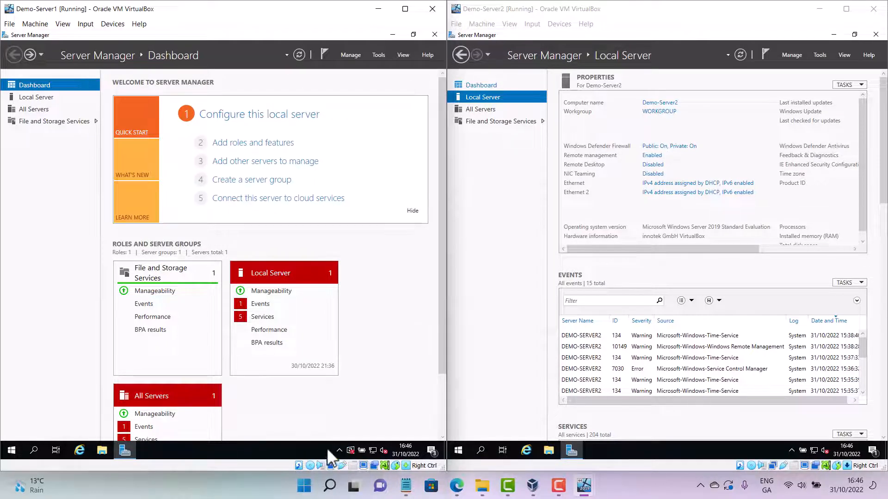
Open the Network Connections settings on both servers from the Start context menu
{"action": "left_click", "coordinate": [10, 450]}
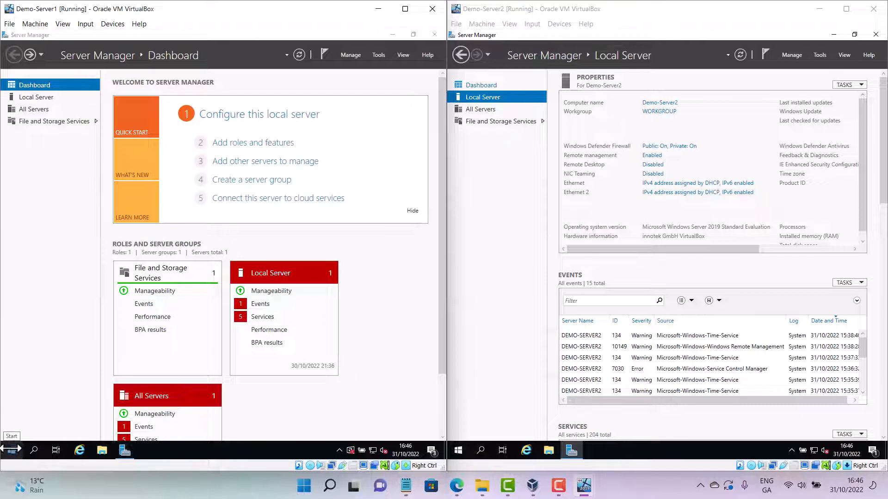
{"action": "right_click", "coordinate": [10, 449]}
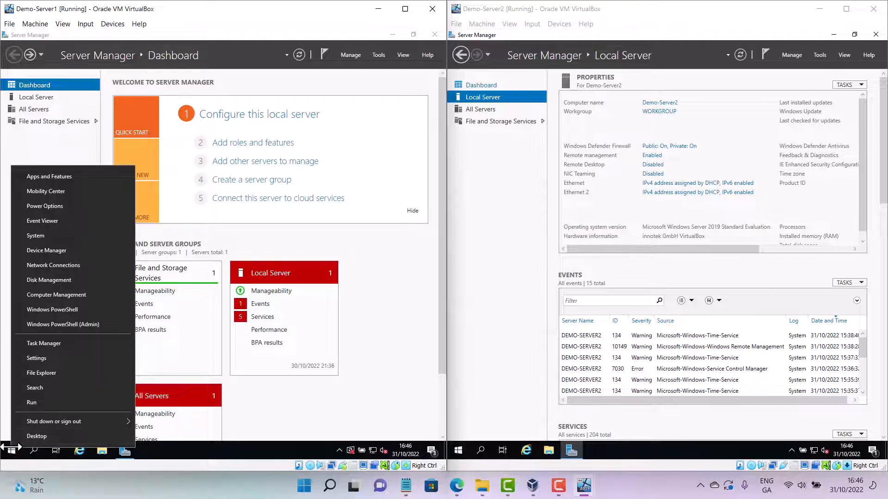
{"action": "left_click", "coordinate": [57, 266]}
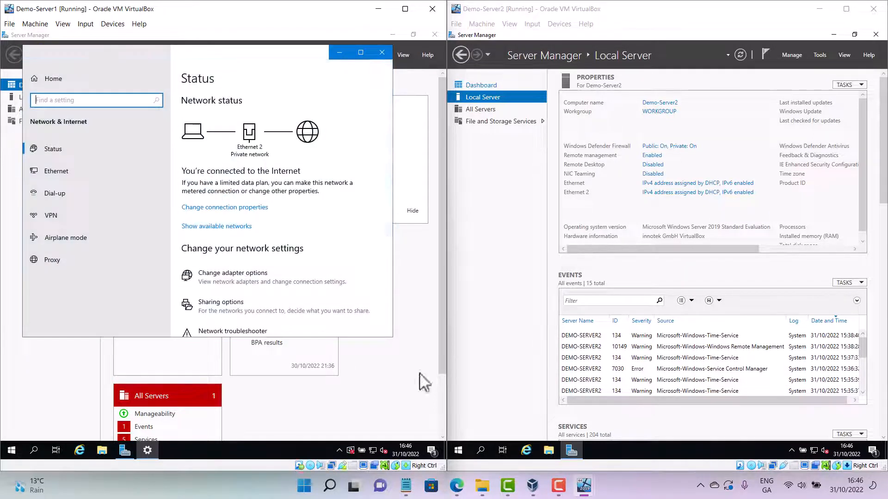
{"action": "right_click", "coordinate": [458, 450]}
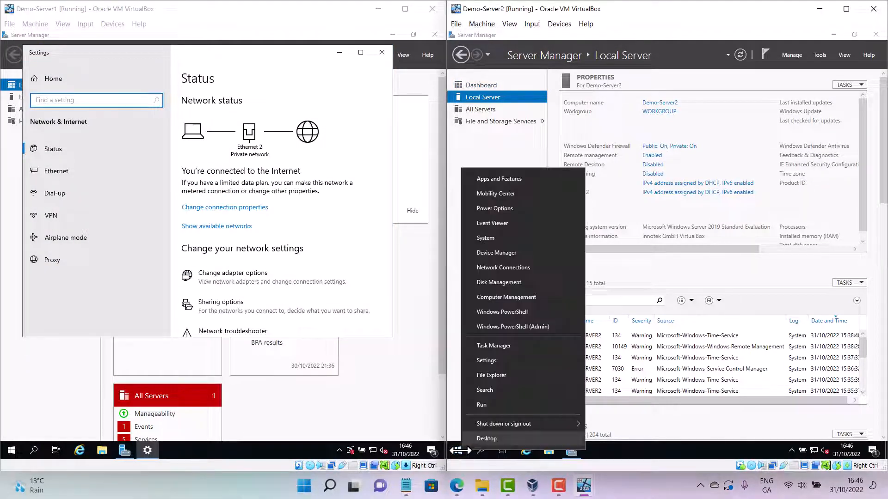
{"action": "left_click", "coordinate": [513, 267]}
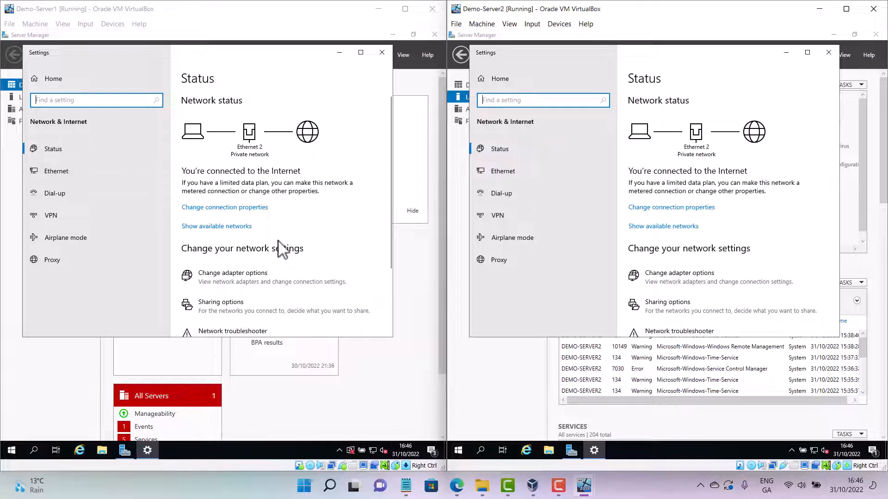
Open the network adapter options on both servers to list their Ethernet connections
{"action": "left_click", "coordinate": [249, 280]}
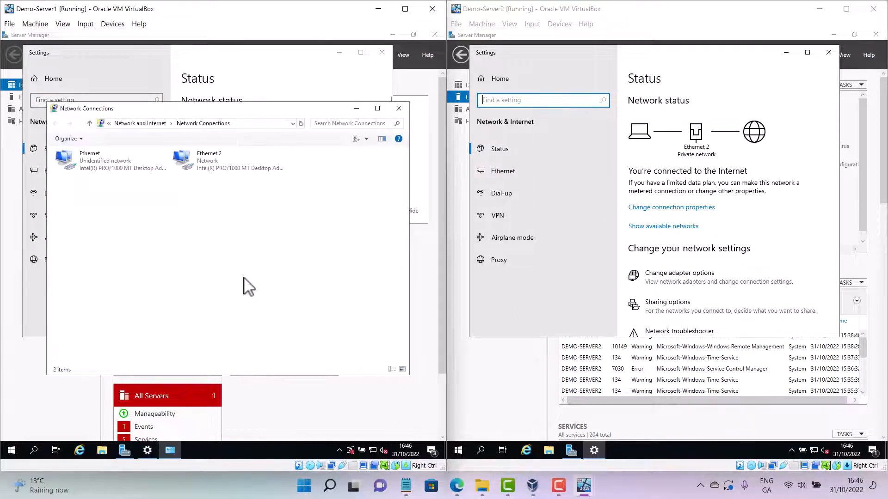
{"action": "left_click", "coordinate": [686, 283]}
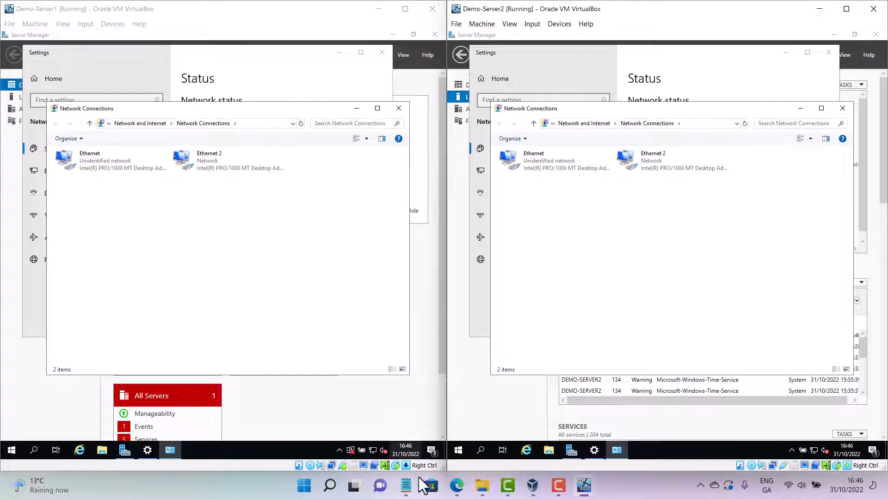
Switch to the Notepad notes on converting a stand-alone server into a Domain Controller
{"action": "mouse_move", "coordinate": [407, 487]}
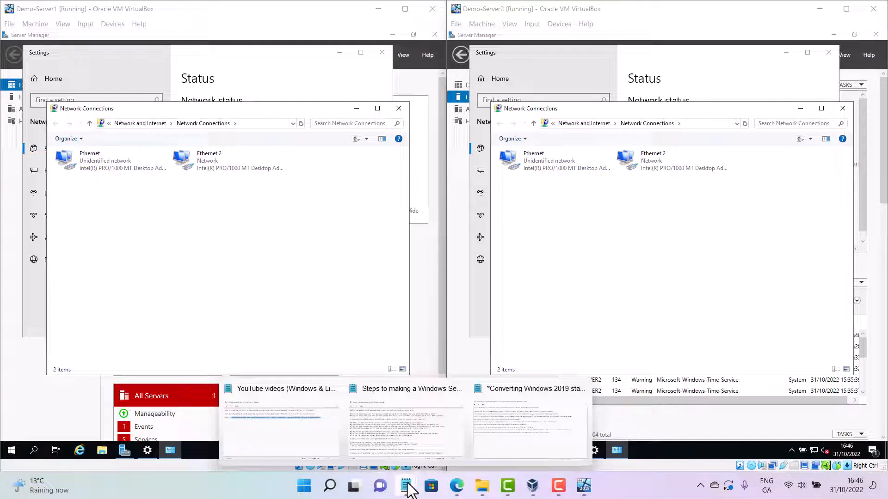
{"action": "left_click", "coordinate": [490, 426]}
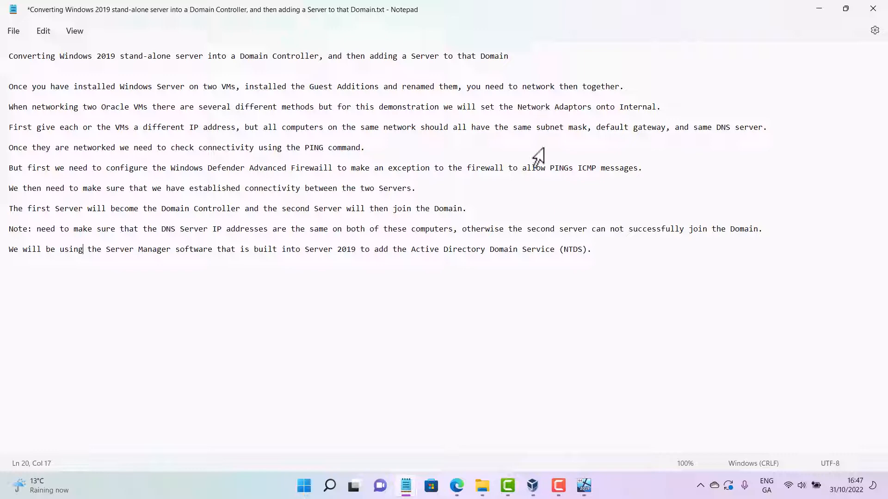
Bring both server VM windows back to the front side by side
{"action": "left_click", "coordinate": [533, 486]}
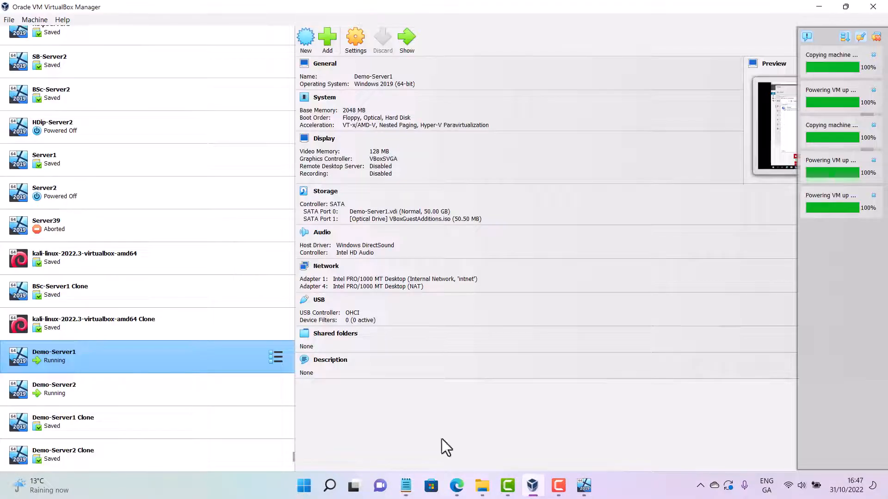
{"action": "left_click", "coordinate": [584, 486]}
{"action": "left_click", "coordinate": [634, 443]}
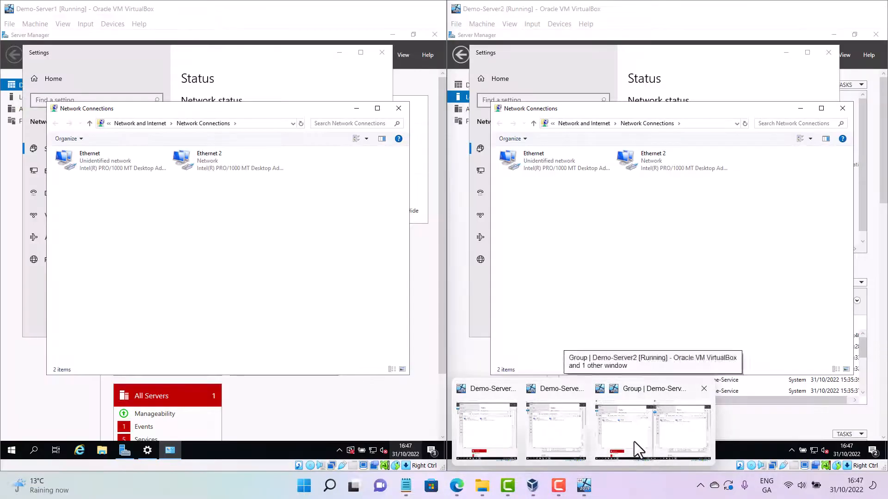
{"action": "mouse_move", "coordinate": [584, 490]}
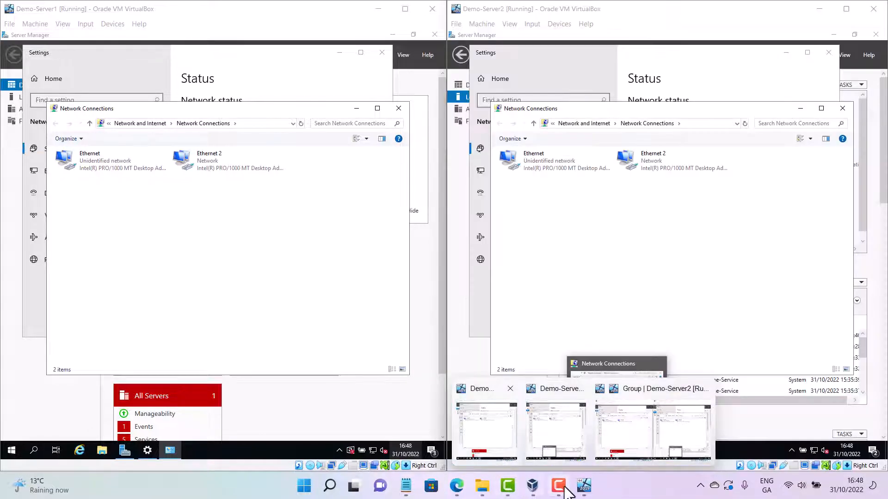
{"action": "left_click", "coordinate": [534, 486]}
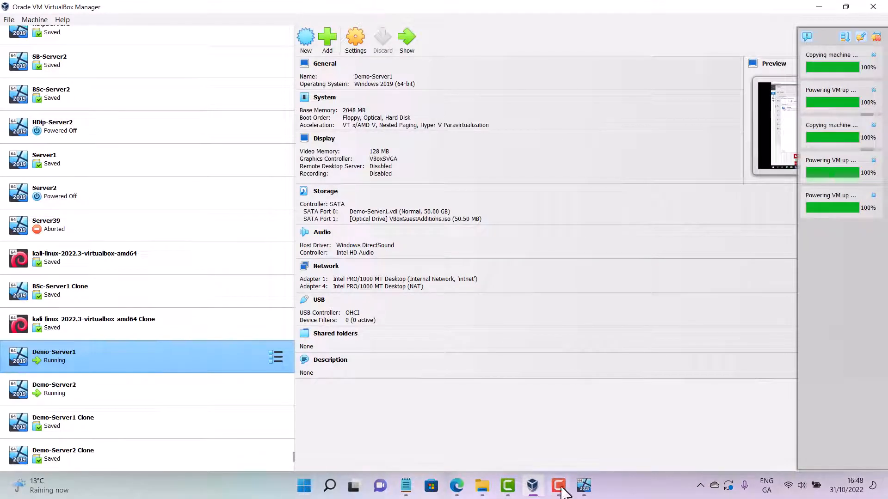
{"action": "left_click", "coordinate": [583, 485]}
{"action": "left_click", "coordinate": [557, 432]}
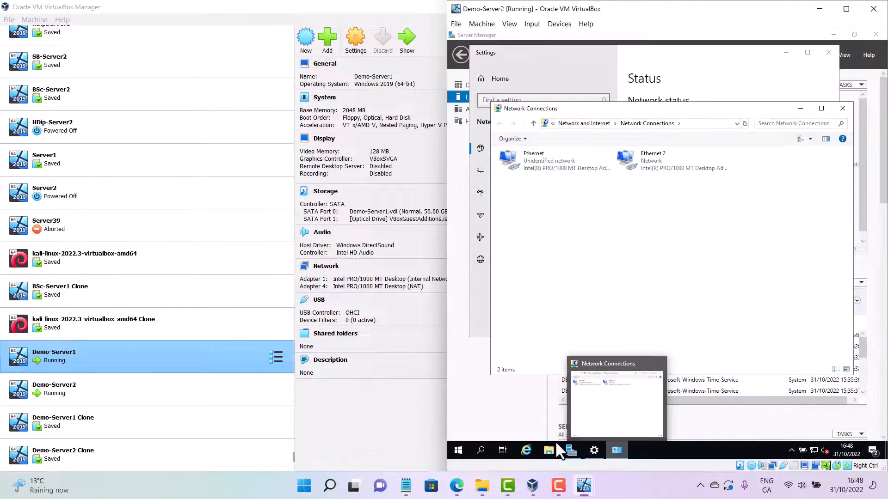
{"action": "left_click", "coordinate": [584, 486]}
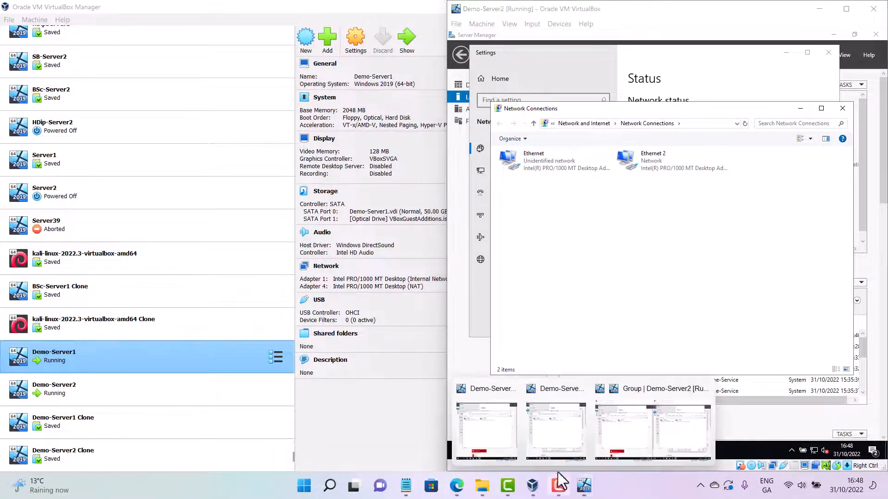
{"action": "left_click", "coordinate": [495, 443]}
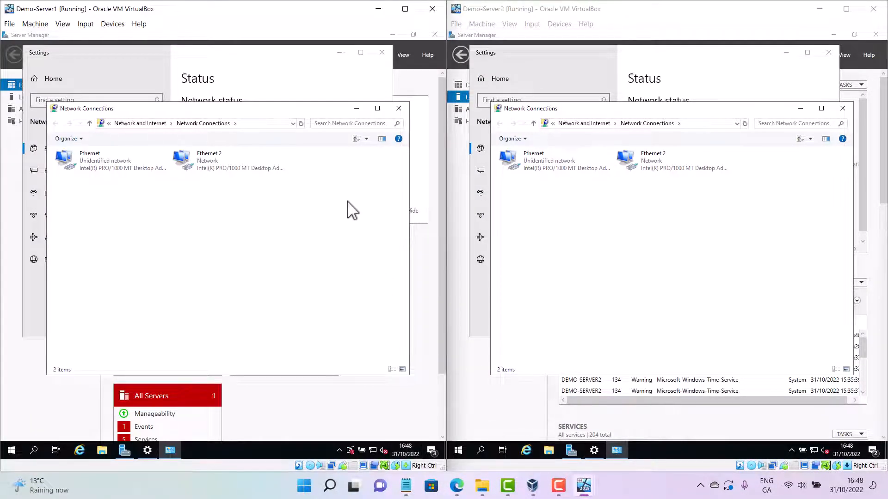
Open Demo-Server1's VirtualBox machine settings and review the Network adapters, checking Adapter 1's attachment
{"action": "left_click", "coordinate": [475, 9]}
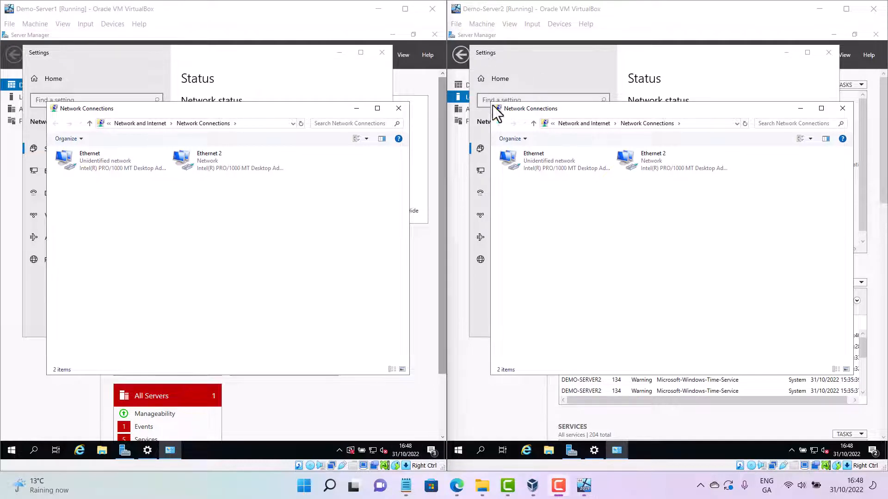
{"action": "left_click", "coordinate": [37, 24]}
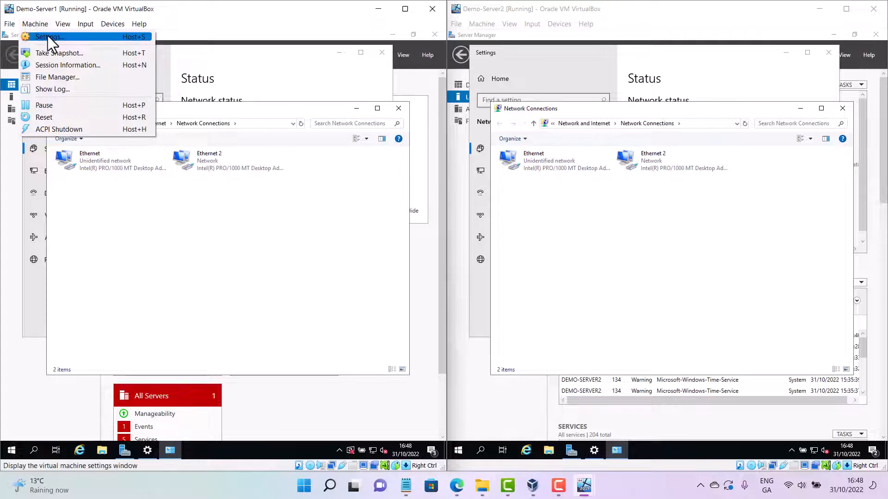
{"action": "left_click", "coordinate": [48, 35]}
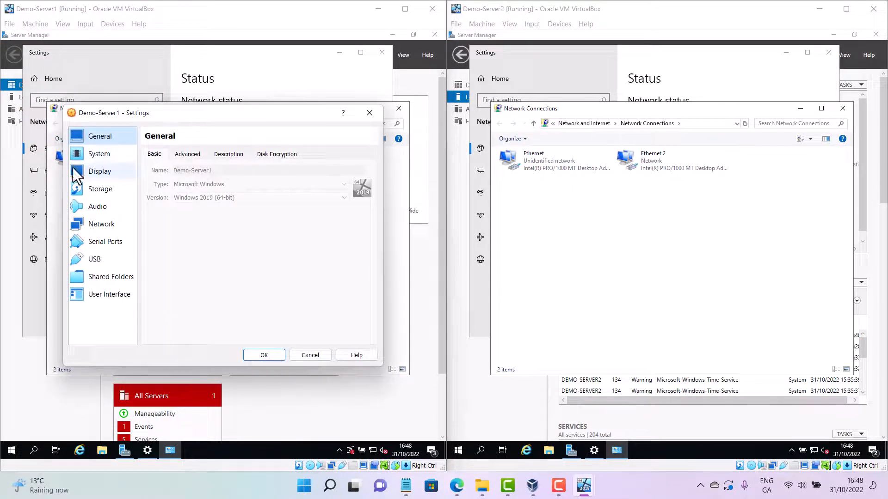
{"action": "left_click", "coordinate": [99, 224]}
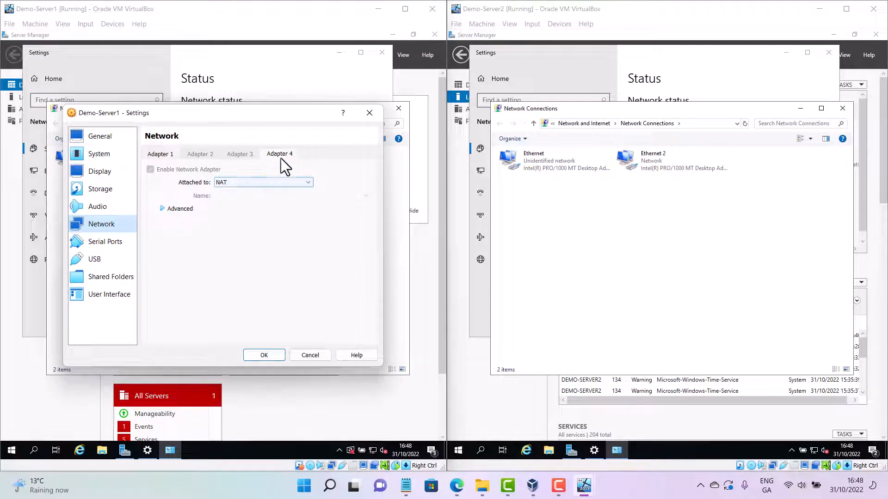
{"action": "left_click", "coordinate": [162, 155]}
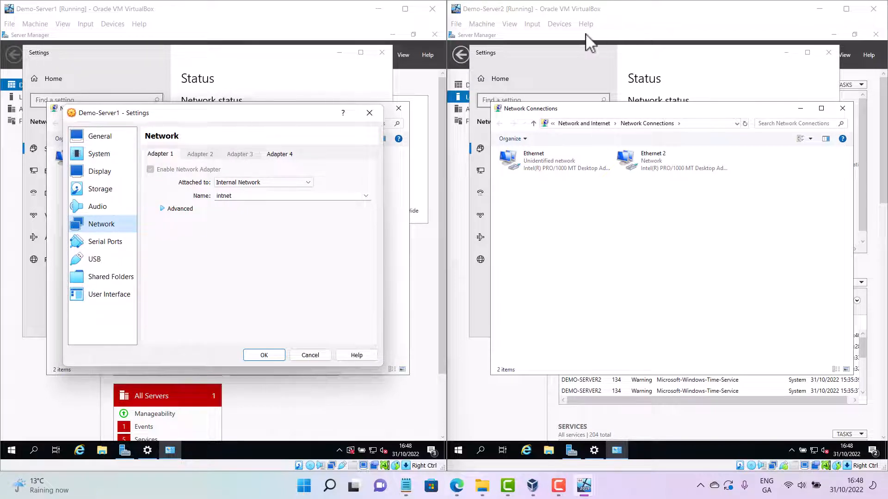
Open Demo-Server2's network settings, compare Adapter 1 and Adapter 4, and close both settings dialogs
{"action": "left_click", "coordinate": [557, 26]}
{"action": "mouse_move", "coordinate": [587, 70]}
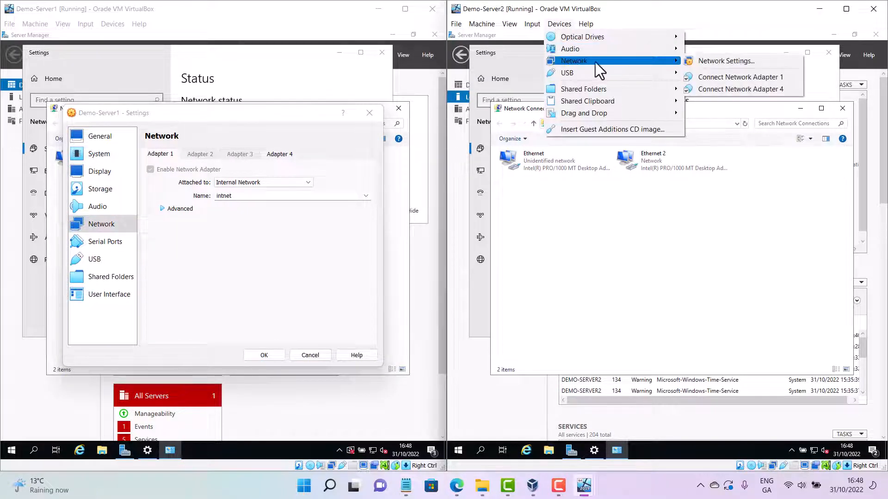
{"action": "left_click", "coordinate": [771, 63]}
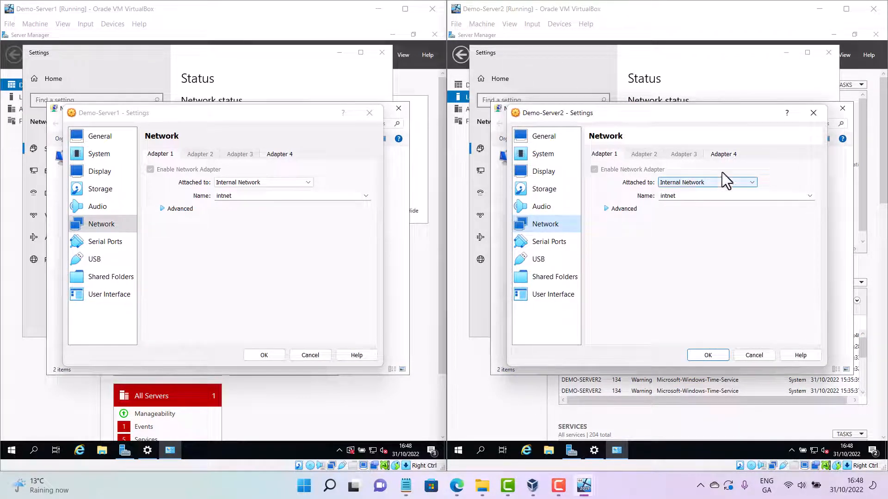
{"action": "left_click", "coordinate": [721, 156]}
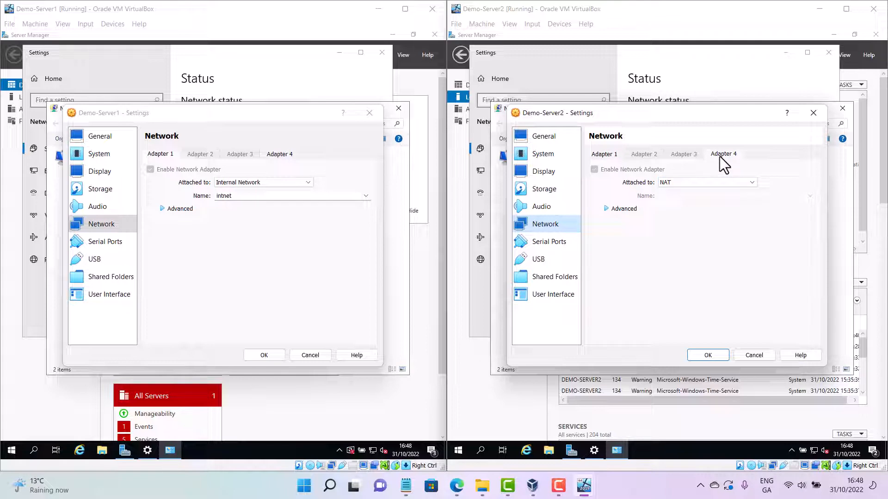
{"action": "left_click", "coordinate": [601, 155]}
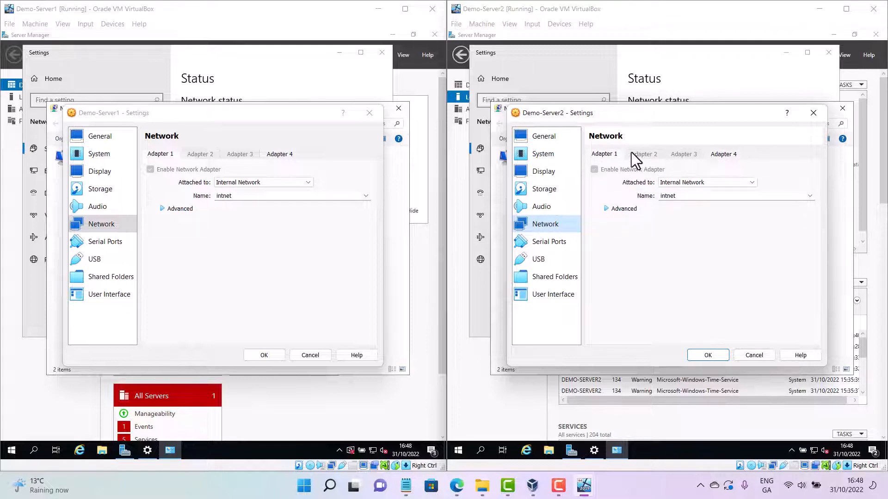
{"action": "left_click", "coordinate": [720, 154]}
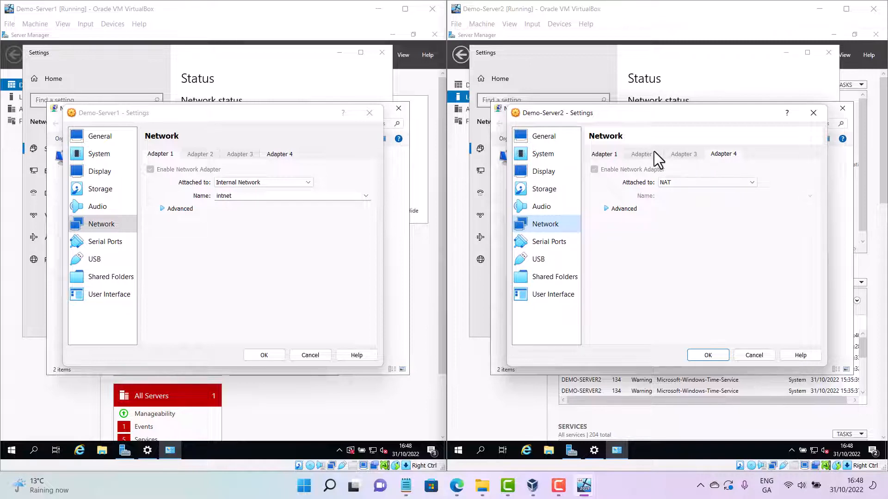
{"action": "left_click", "coordinate": [603, 154]}
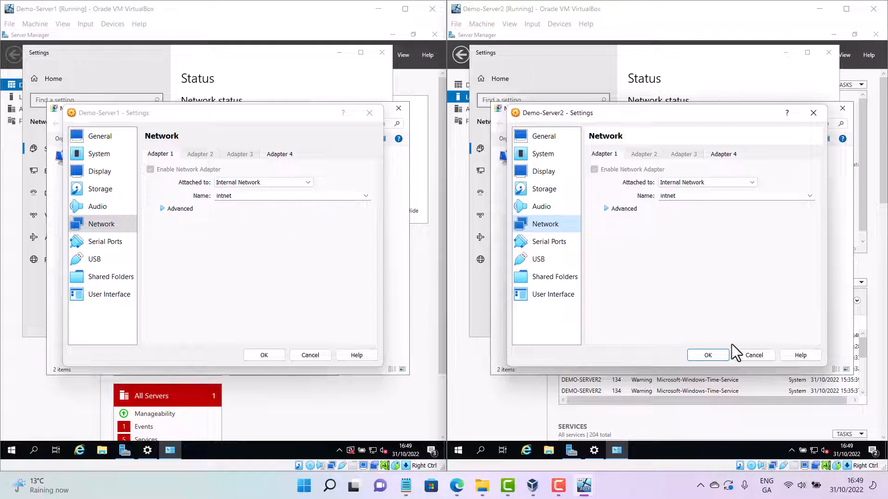
{"action": "left_click", "coordinate": [756, 357]}
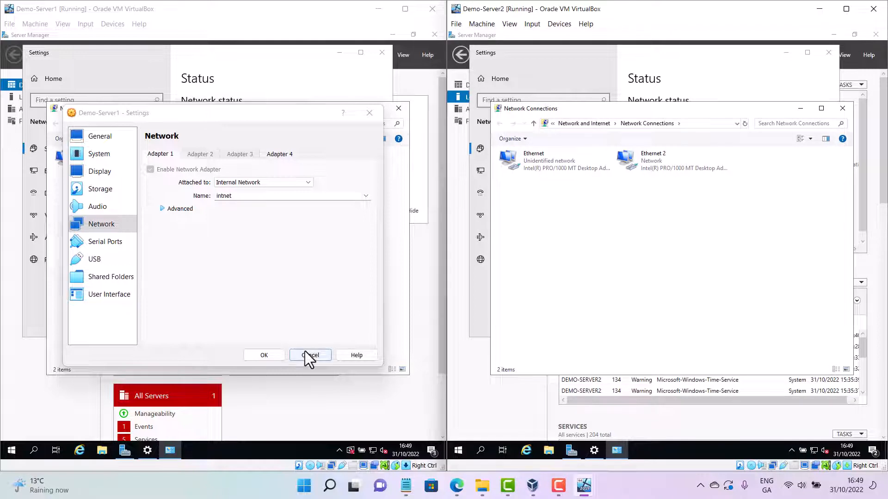
{"action": "left_click", "coordinate": [306, 356]}
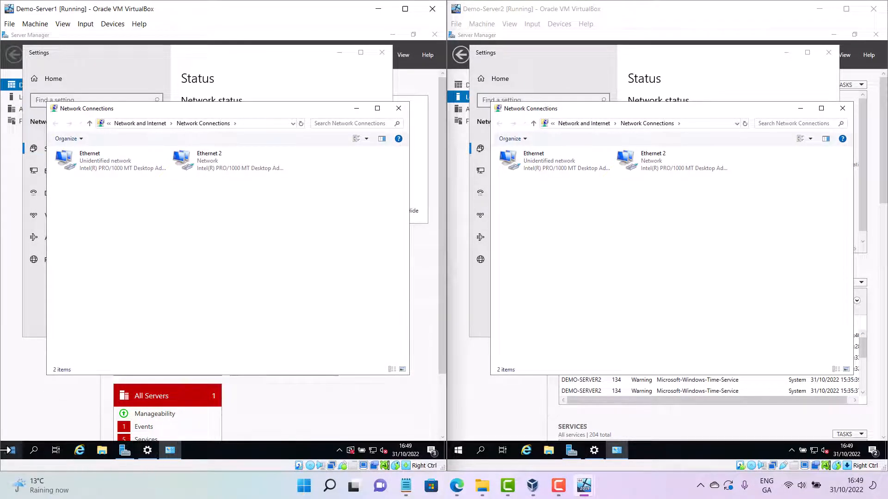
Open the Properties of the Ethernet connection on both servers
{"action": "right_click", "coordinate": [8, 449]}
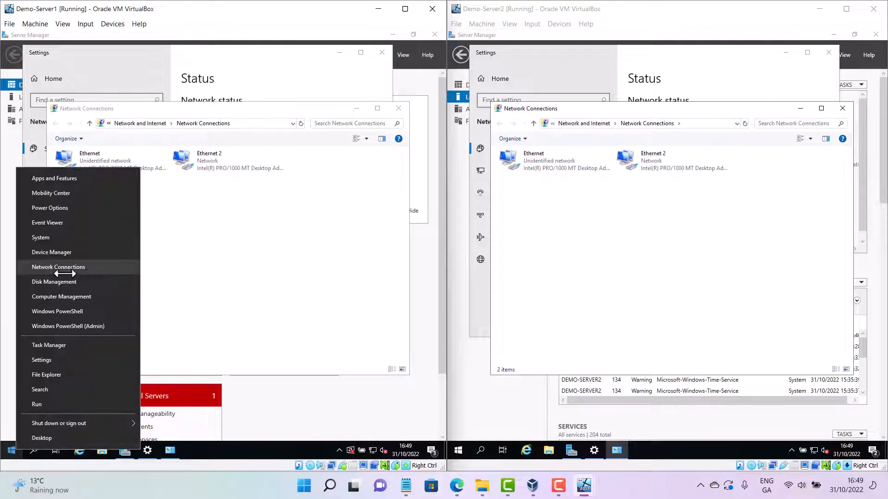
{"action": "left_click", "coordinate": [263, 279]}
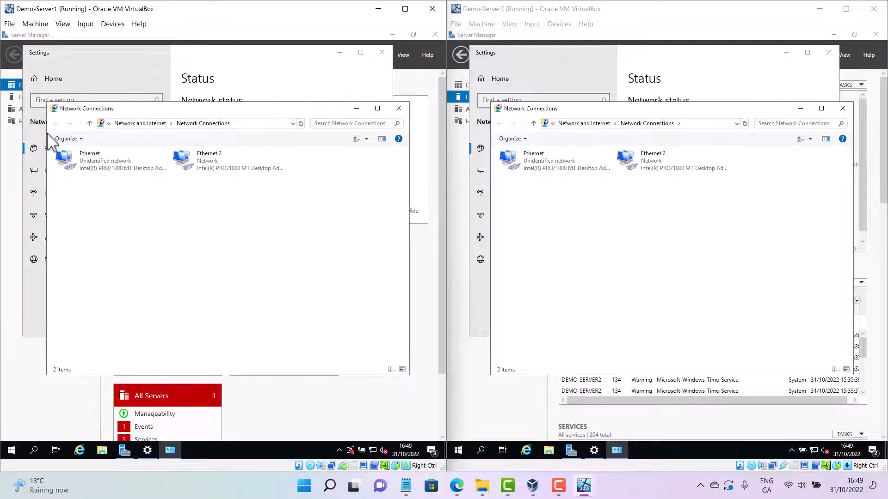
{"action": "left_click", "coordinate": [100, 154]}
{"action": "right_click", "coordinate": [99, 153]}
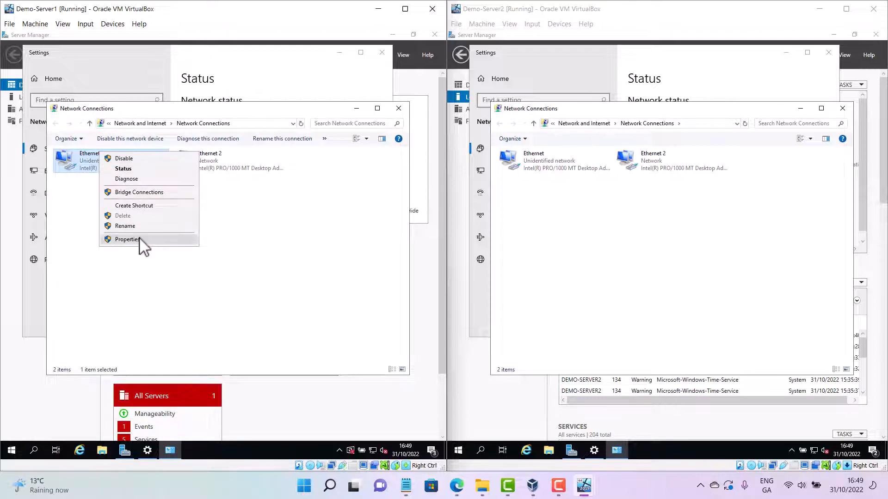
{"action": "left_click", "coordinate": [127, 240]}
{"action": "left_click", "coordinate": [538, 175]}
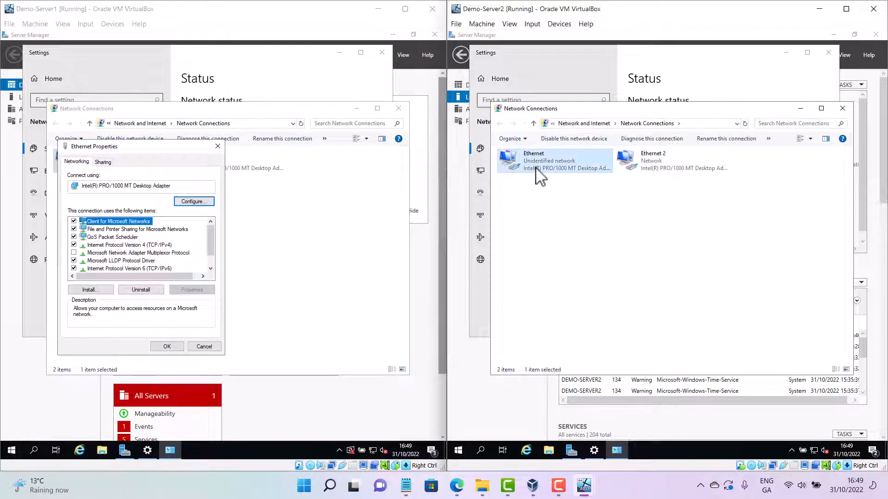
{"action": "right_click", "coordinate": [538, 175]}
{"action": "left_click", "coordinate": [557, 258]}
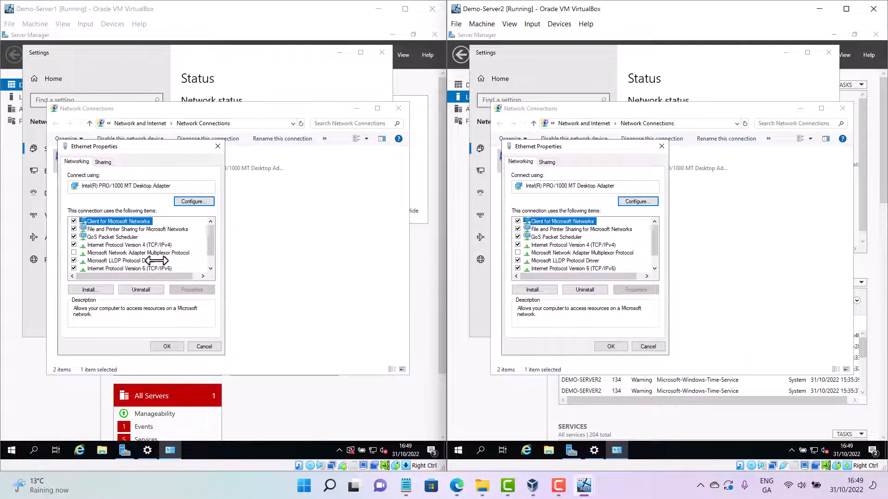
Open Internet Protocol Version 4 (TCP/IPv4) properties for Ethernet on both servers and position the dialogs
{"action": "left_click", "coordinate": [160, 245]}
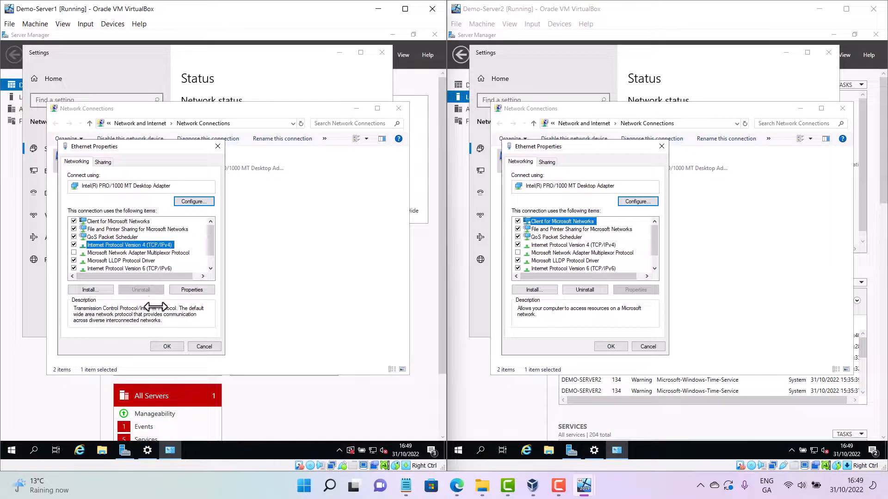
{"action": "left_click", "coordinate": [175, 346]}
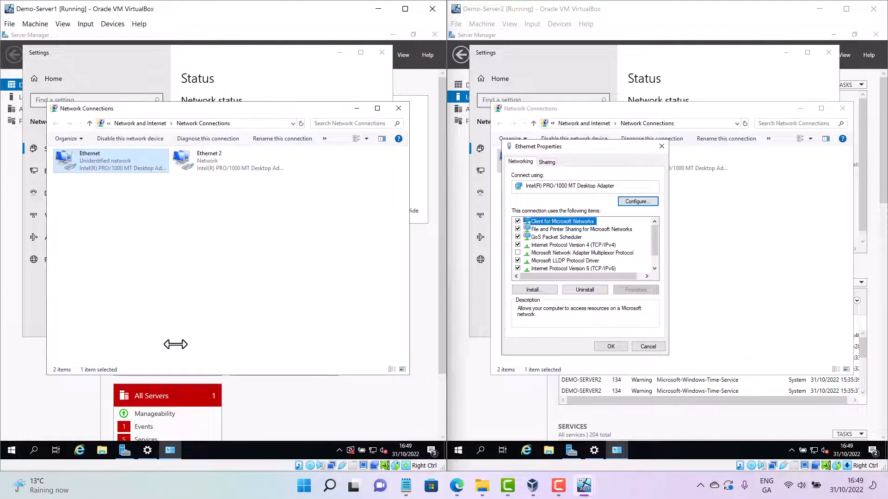
{"action": "right_click", "coordinate": [143, 173]}
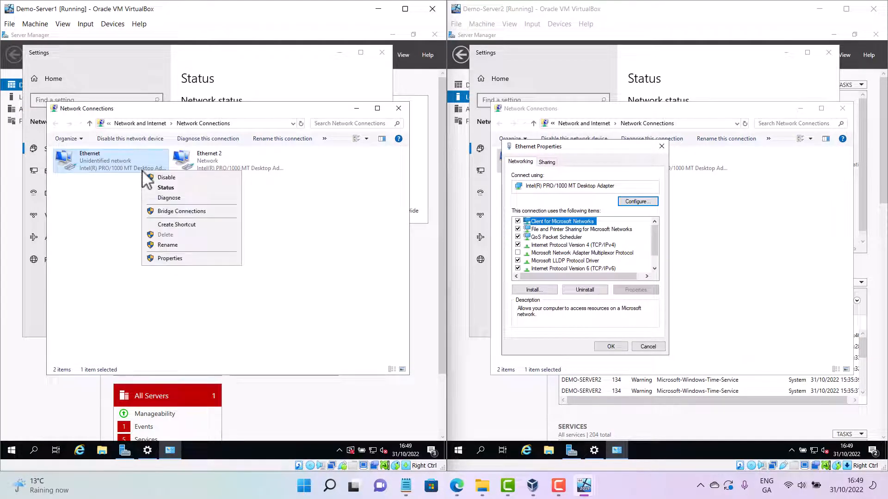
{"action": "left_click", "coordinate": [174, 263]}
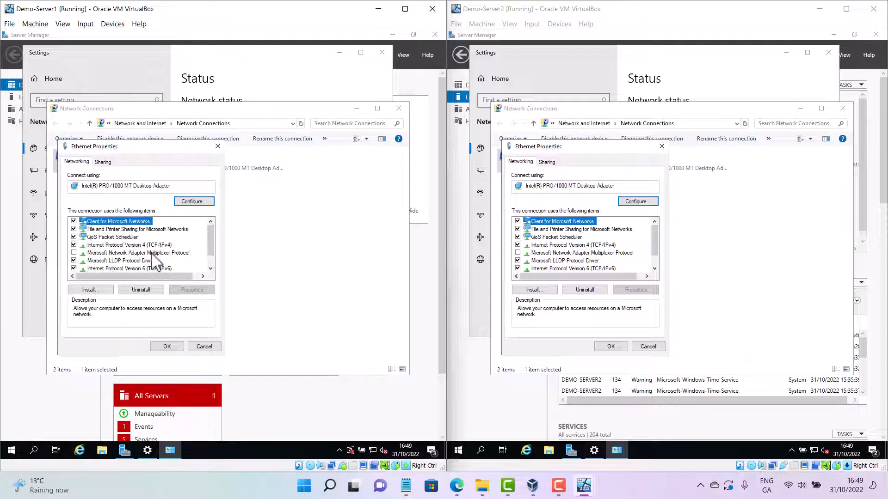
{"action": "left_click", "coordinate": [155, 245]}
{"action": "left_click", "coordinate": [193, 290]}
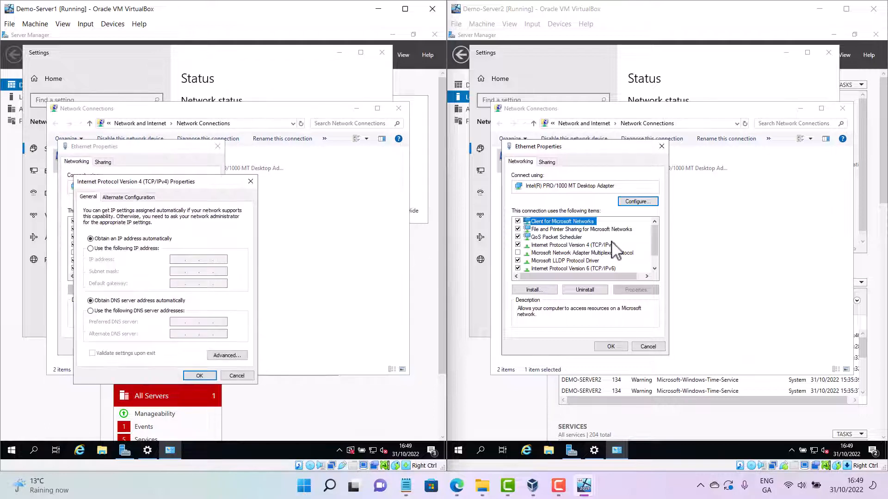
{"action": "left_click", "coordinate": [596, 245]}
{"action": "left_click", "coordinate": [636, 290]}
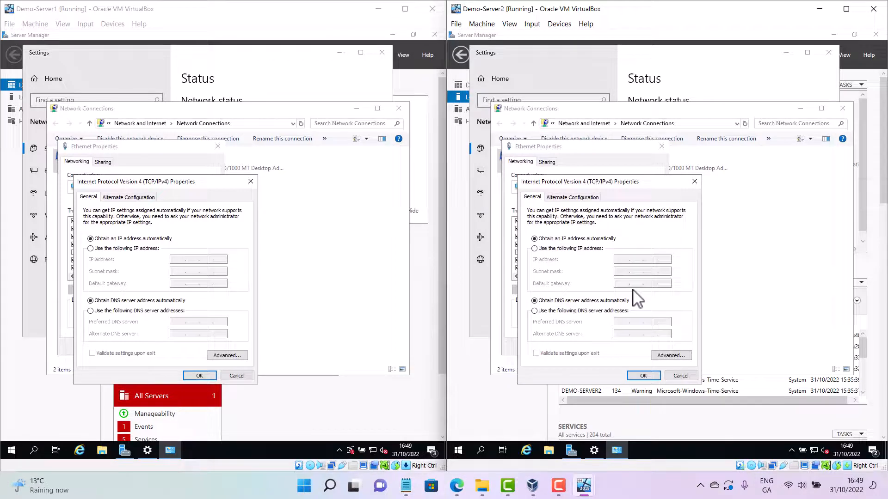
{"action": "left_click_drag", "start_coordinate": [602, 182], "coordinate": [608, 150]}
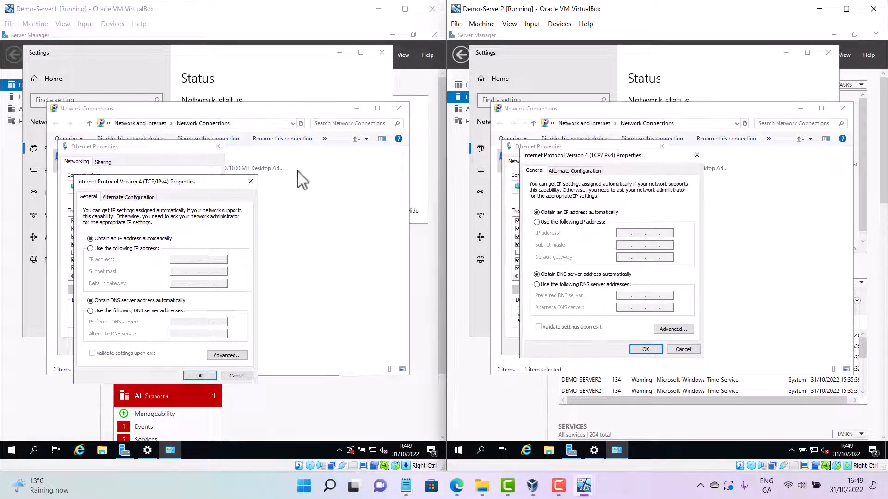
{"action": "left_click_drag", "start_coordinate": [185, 184], "coordinate": [207, 150]}
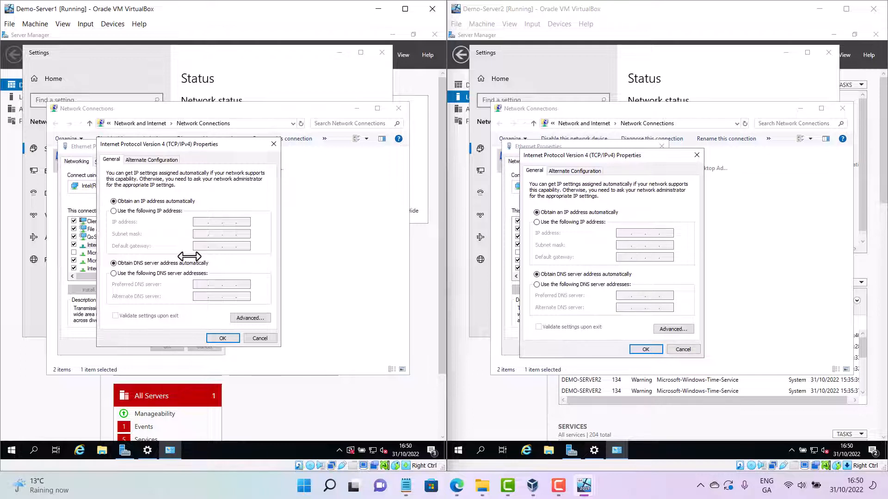
Switch both servers' IPv4 settings to use a manually specified IP address and DNS server
{"action": "left_click", "coordinate": [131, 212]}
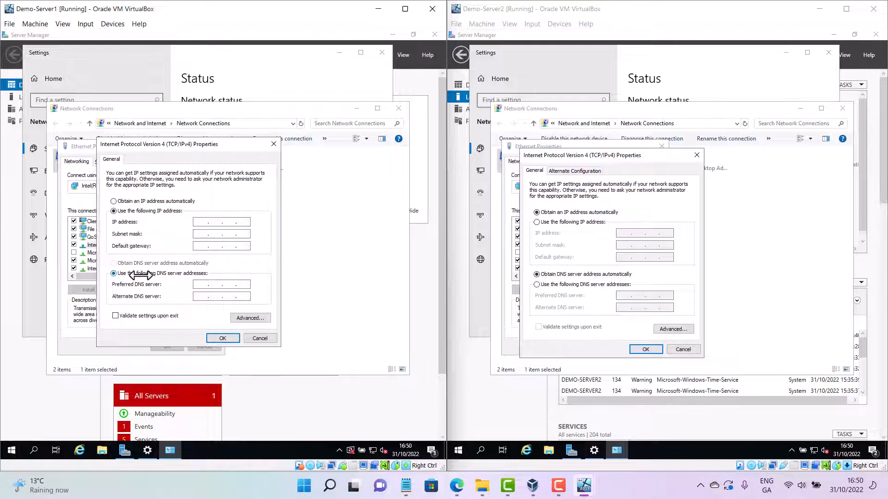
{"action": "left_click", "coordinate": [554, 222]}
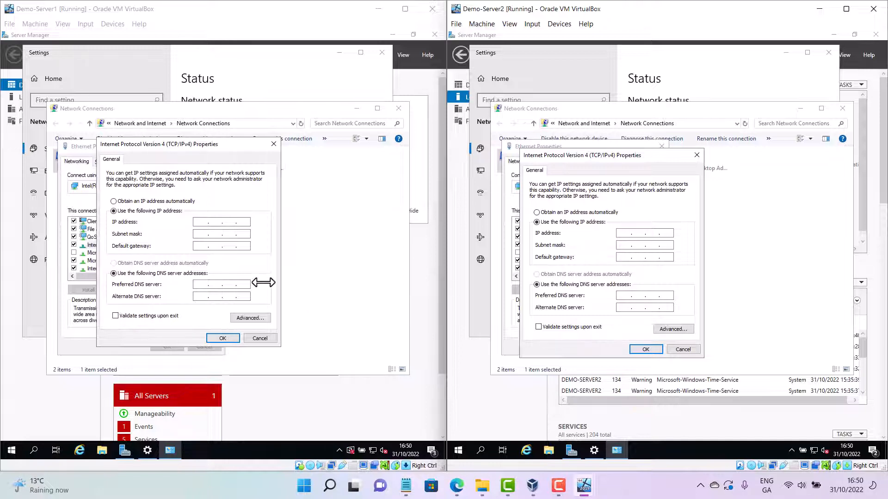
{"action": "left_click", "coordinate": [181, 203]}
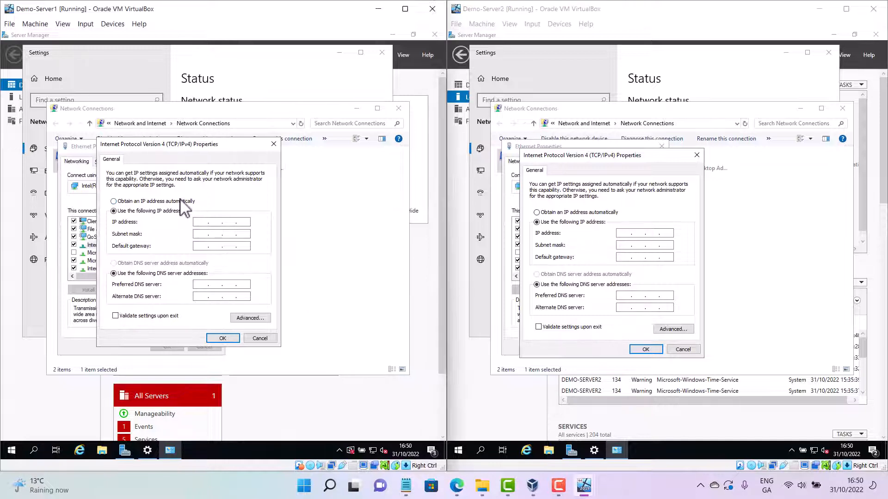
{"action": "left_click", "coordinate": [150, 212]}
Set Demo-Server1's IP to 192.168.0.100, subnet 255.255.255.0, gateway 192.168.0.1 and preferred DNS 192.168.0.100
{"action": "type", "text": "192.168.0.100"}
{"action": "key", "text": "Tab"}
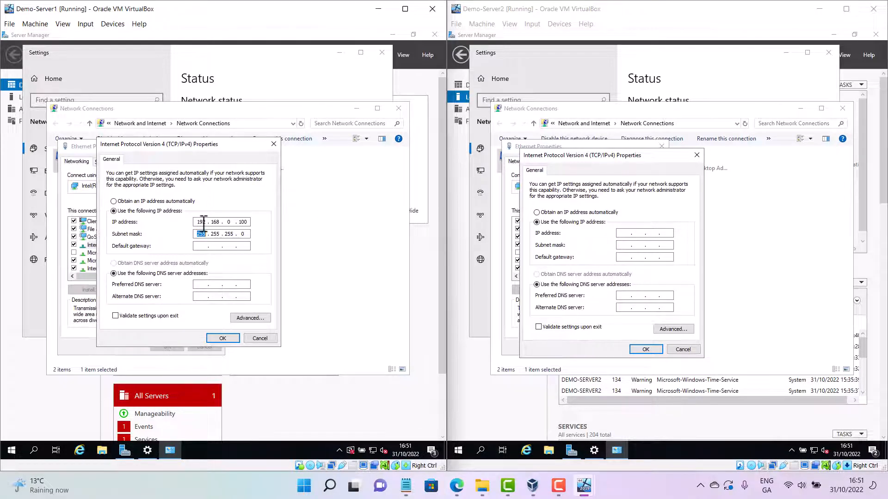
{"action": "key", "text": "Tab"}
{"action": "type", "text": "192 . 16"}
{"action": "key", "text": "Tab"}
{"action": "key", "text": "Tab"}
{"action": "type", "text": "192 . 168 . 0 . 100"}
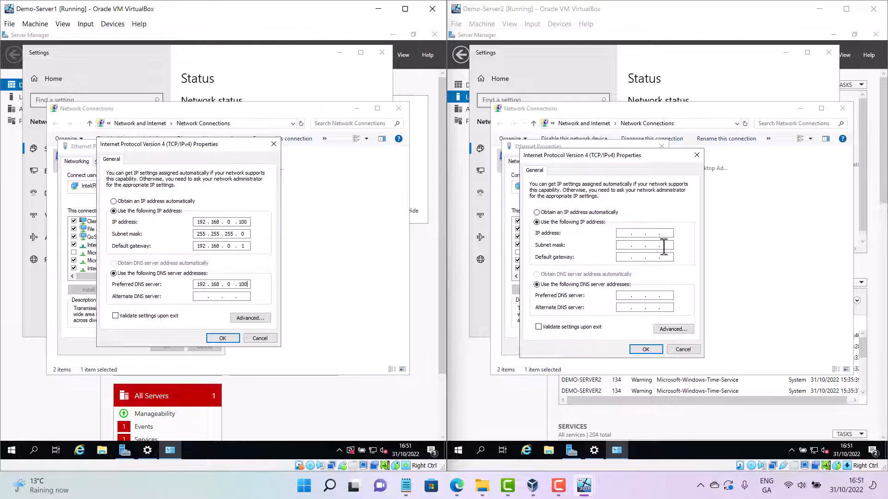
Set Demo-Server2's IP to 192.168.0.200, subnet 255.255.255.0, gateway 192.168.0.1 and preferred DNS 192.168.0.100
{"action": "left_click", "coordinate": [628, 235]}
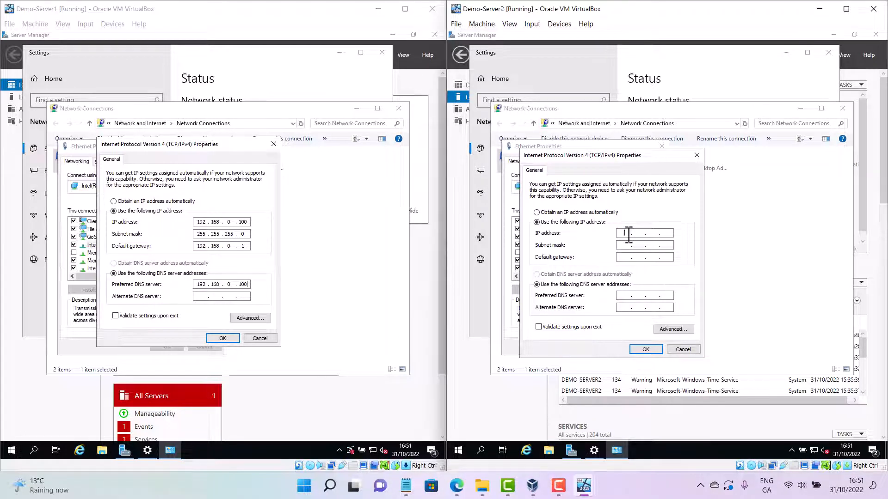
{"action": "type", "text": "192 . 168 . 0 . "}
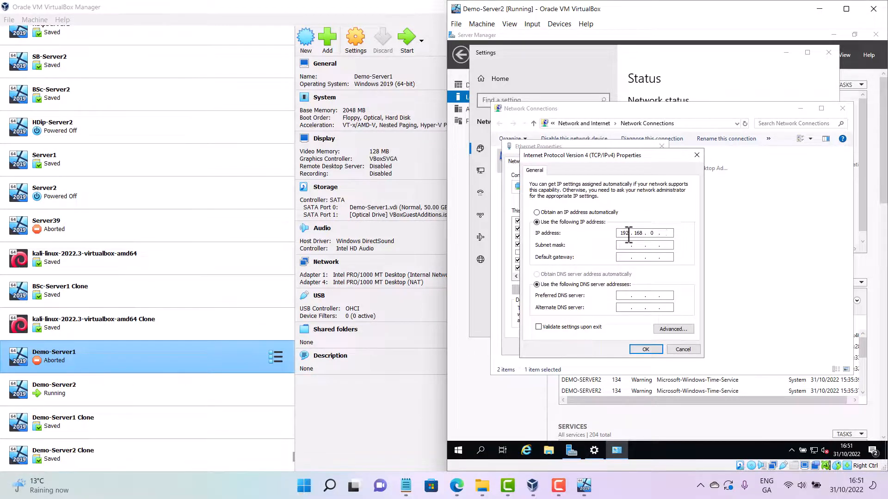
{"action": "type", "text": "100"}
{"action": "left_click", "coordinate": [631, 245]}
{"action": "key", "text": "shift+Tab"}
{"action": "left_click", "coordinate": [668, 234]}
{"action": "key", "text": "BackSpace"}
{"action": "type", "text": "200"}
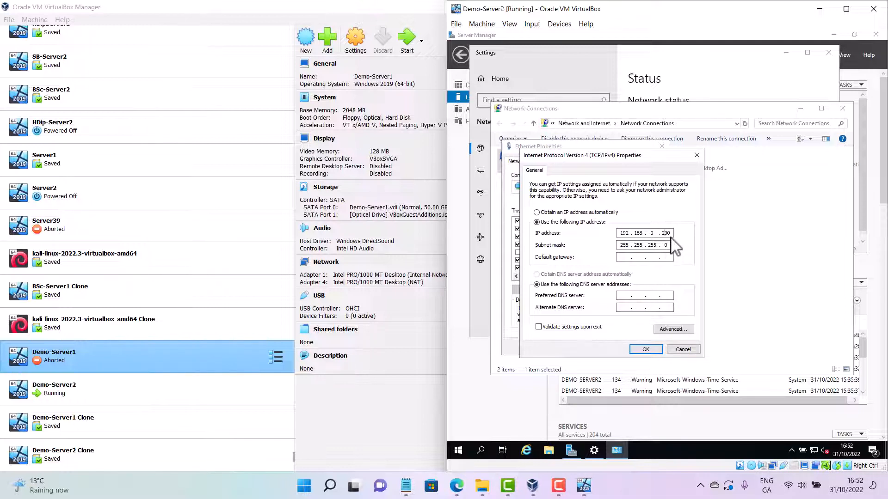
{"action": "key", "text": "Tab"}
{"action": "key", "text": "Tab"}
{"action": "key", "text": "Tab"}
{"action": "key", "text": "Tab"}
{"action": "type", "text": "192 . 168 . 0 . 100"}
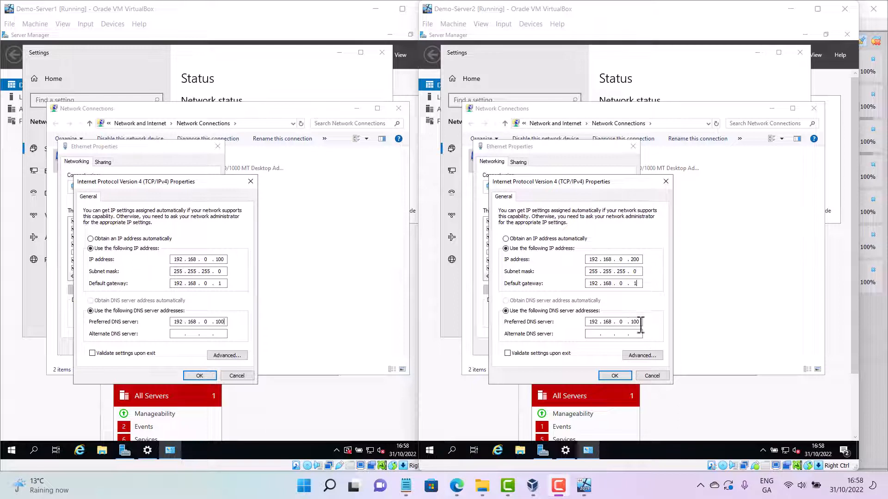
Apply the IPv4 settings and close the Ethernet Properties dialogs on both servers
{"action": "left_click", "coordinate": [613, 374]}
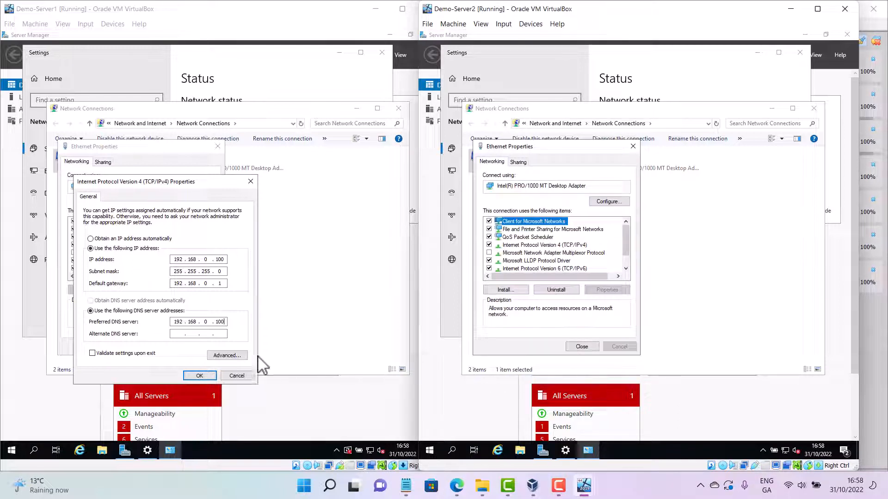
{"action": "left_click", "coordinate": [211, 375]}
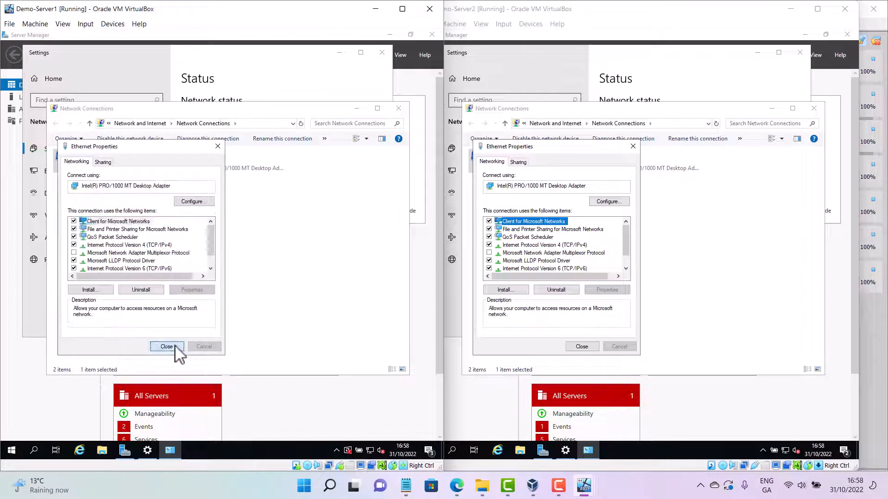
{"action": "left_click", "coordinate": [173, 348]}
{"action": "left_click", "coordinate": [583, 348]}
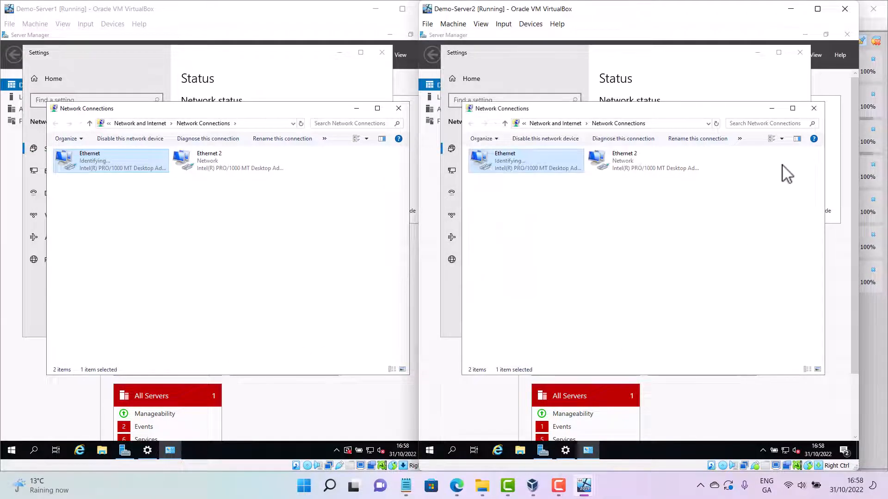
Close the Network Connections and network Settings windows on both servers
{"action": "left_click", "coordinate": [813, 108]}
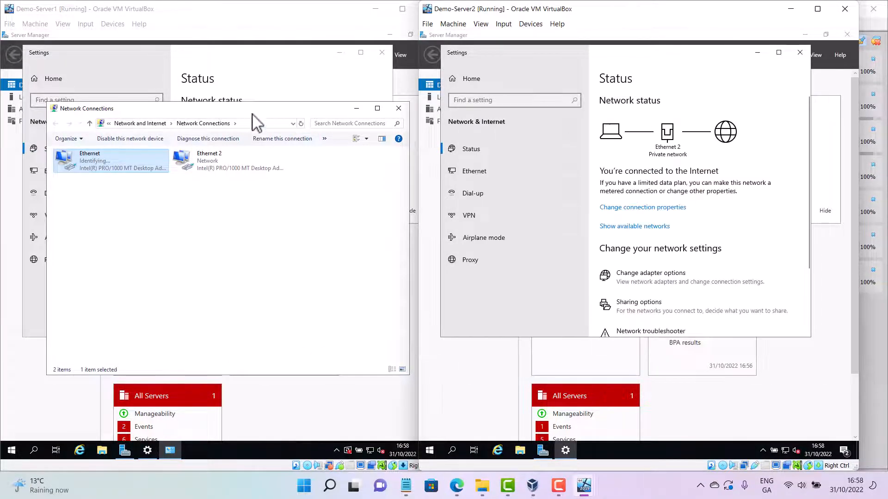
{"action": "left_click", "coordinate": [279, 111]}
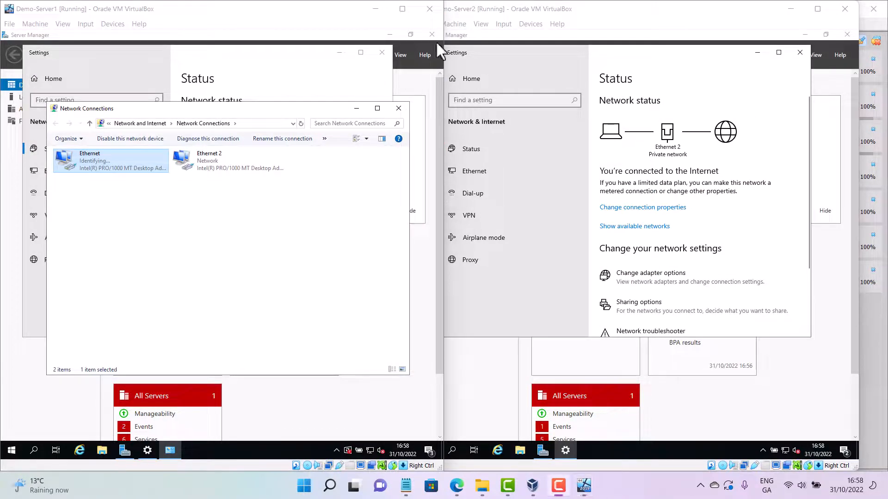
{"action": "left_click", "coordinate": [399, 109]}
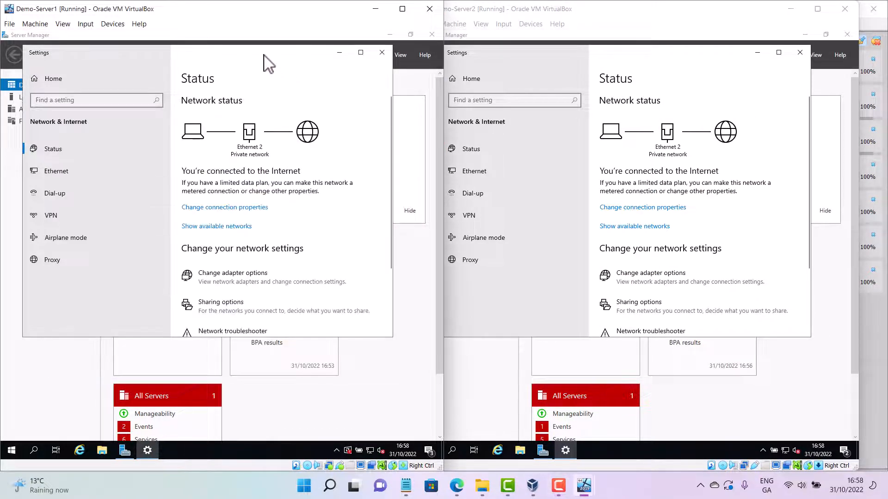
{"action": "left_click_drag", "start_coordinate": [257, 118], "coordinate": [264, 140]}
{"action": "left_click", "coordinate": [380, 136]}
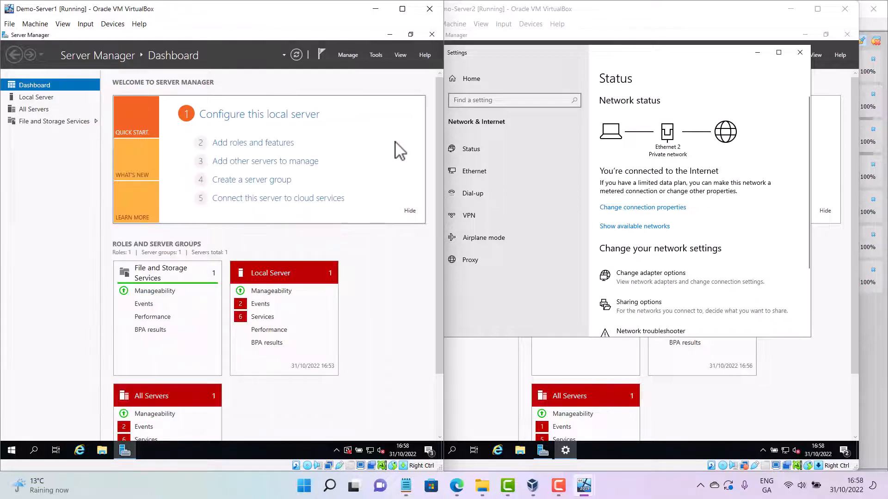
{"action": "left_click", "coordinate": [799, 54]}
{"action": "left_click", "coordinate": [799, 53]}
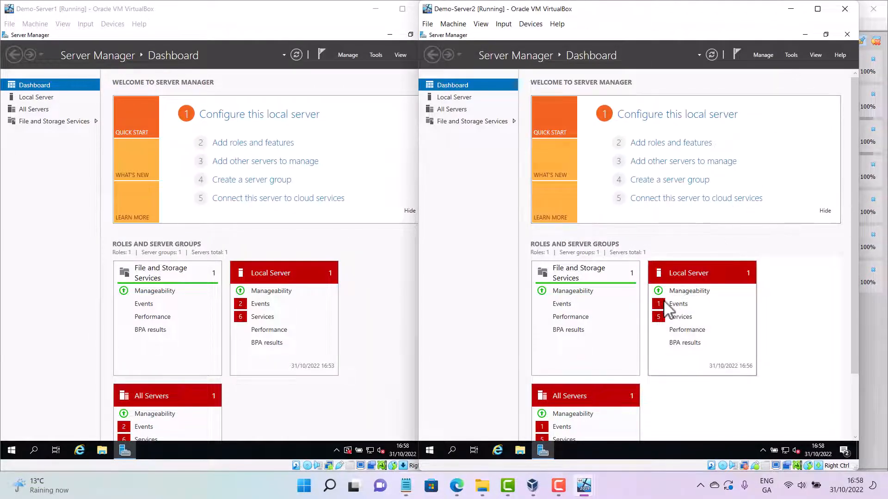
Search for cmd and open a Command Prompt on both servers
{"action": "left_click", "coordinate": [37, 451]}
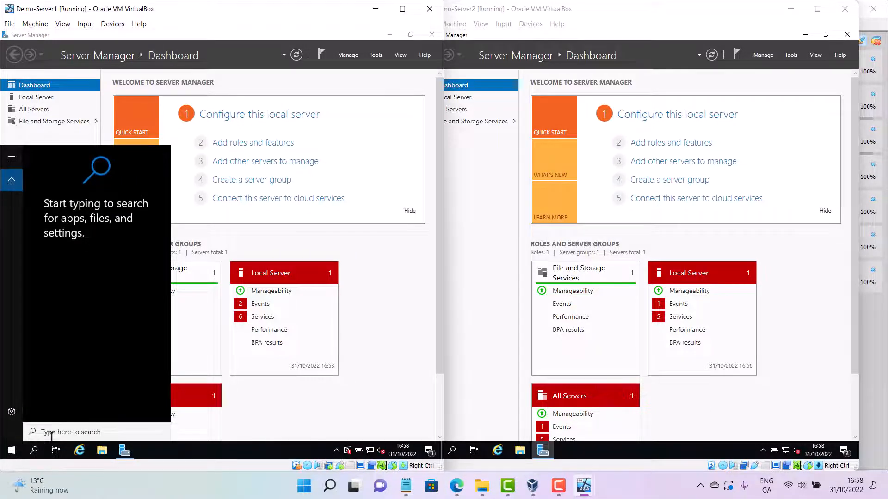
{"action": "type", "text": "cmd"}
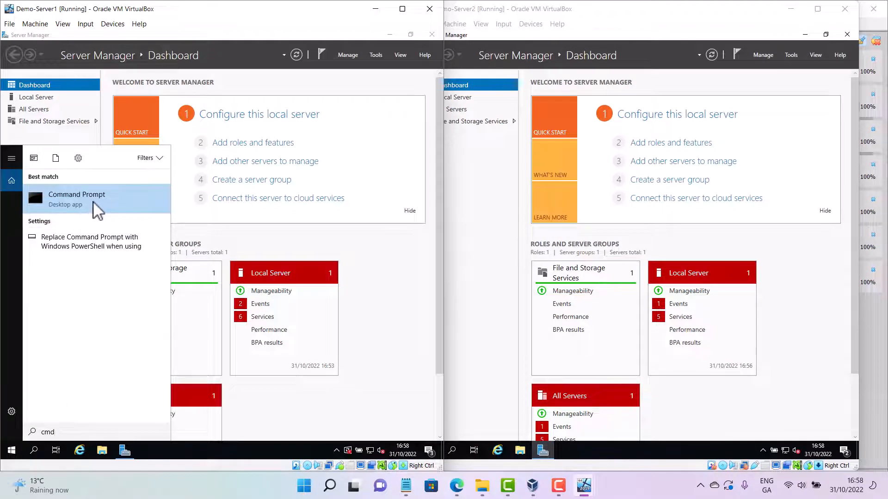
{"action": "left_click", "coordinate": [94, 203]}
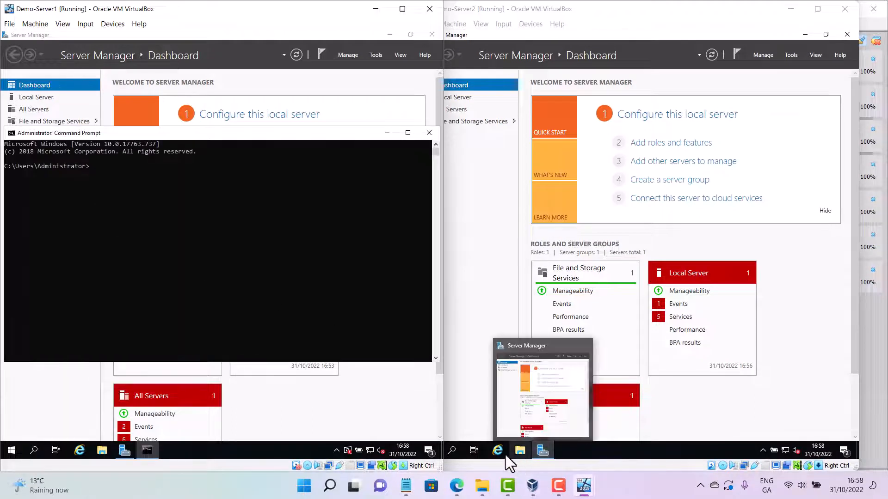
{"action": "left_click", "coordinate": [452, 451]}
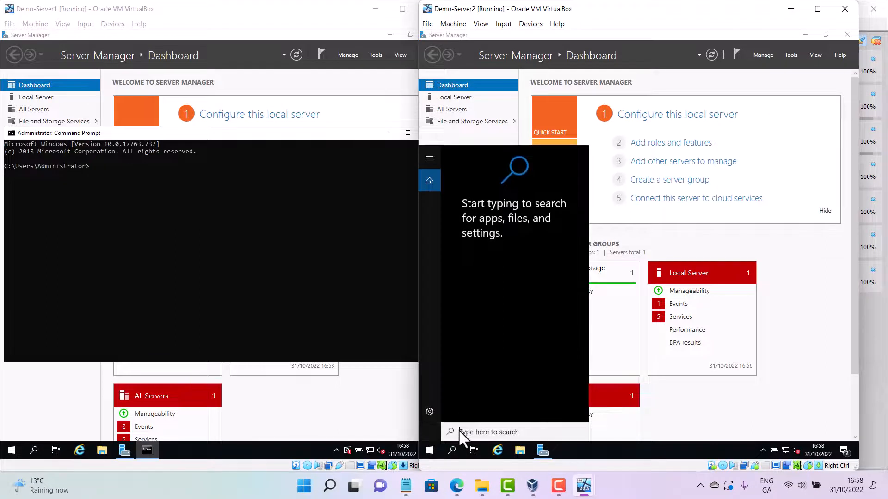
{"action": "type", "text": "c"}
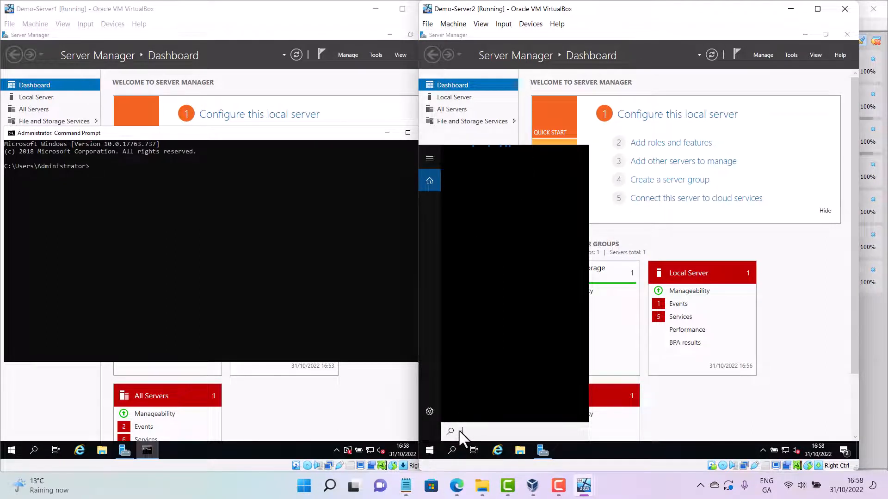
{"action": "type", "text": "md"}
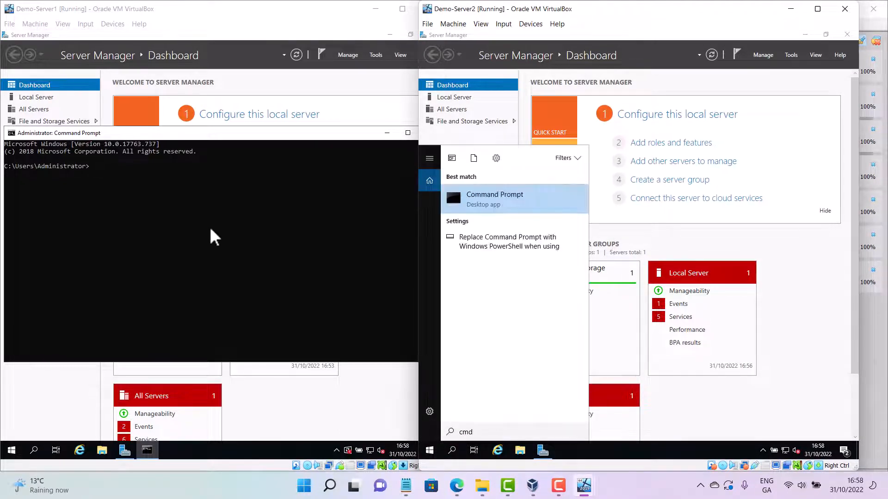
{"action": "left_click", "coordinate": [521, 201]}
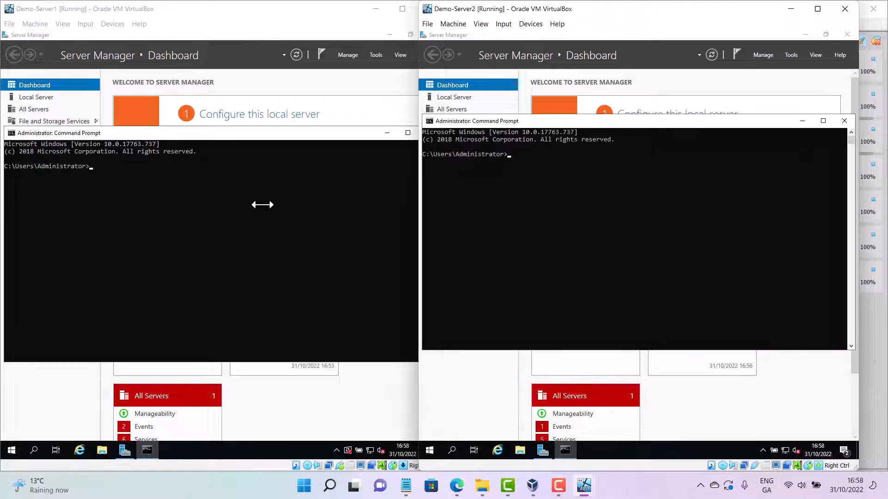
Run ipconfig in both servers' Command Prompts to check their network configuration
{"action": "left_click_drag", "start_coordinate": [680, 14], "coordinate": [740, 5]}
{"action": "left_click", "coordinate": [302, 198]}
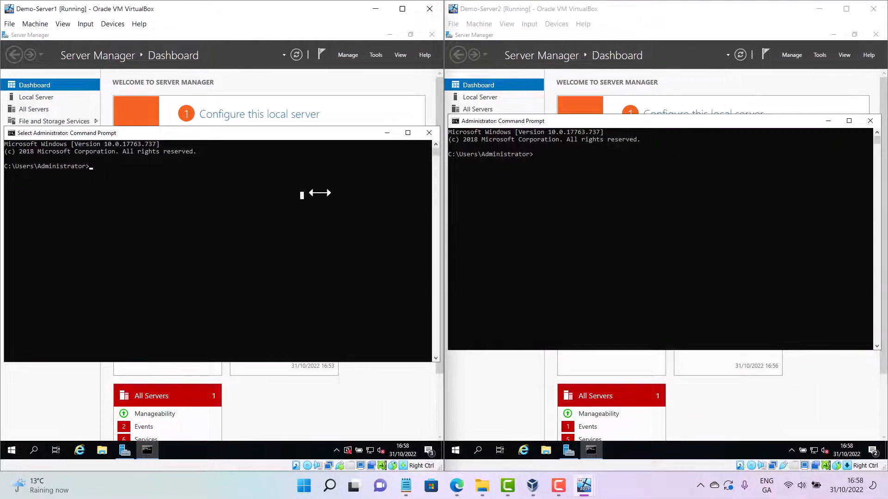
{"action": "type", "text": "ipconfig"}
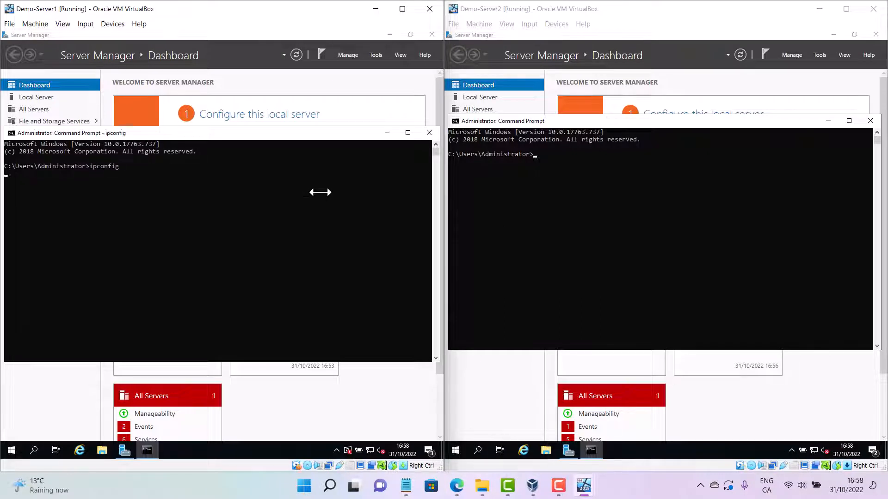
{"action": "key", "text": "Return"}
{"action": "left_click", "coordinate": [613, 216]}
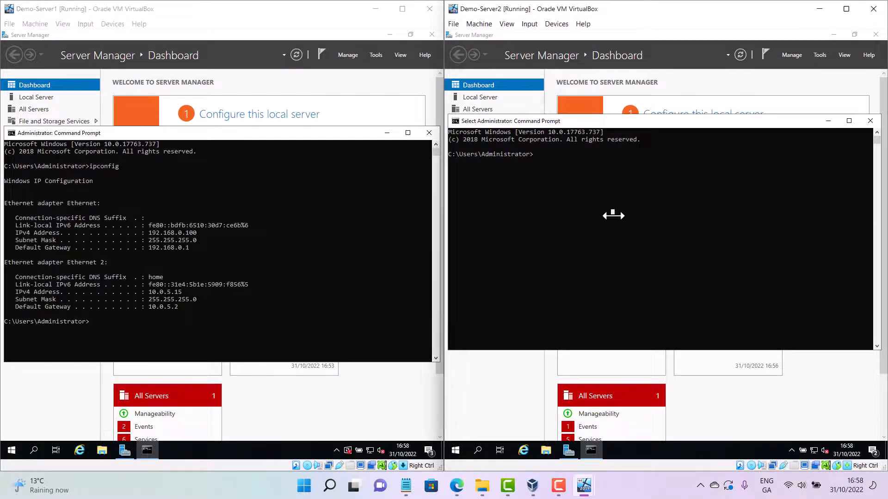
{"action": "type", "text": "ipconfig"}
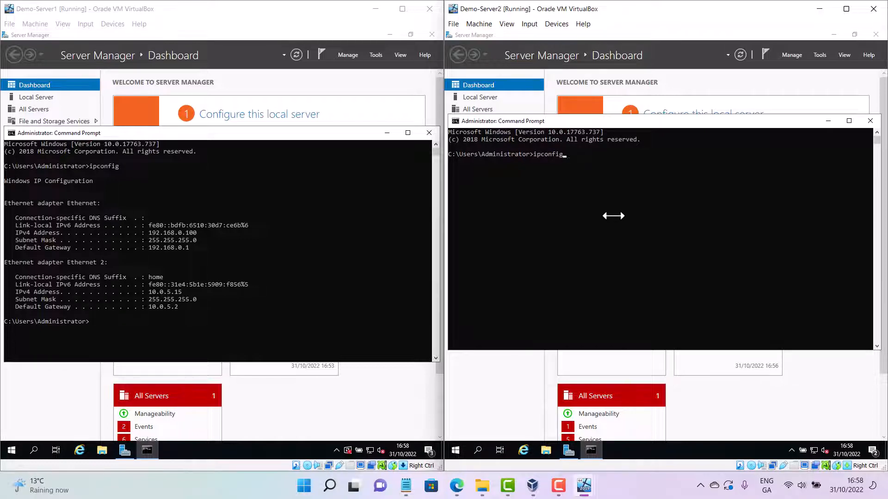
{"action": "key", "text": "Return"}
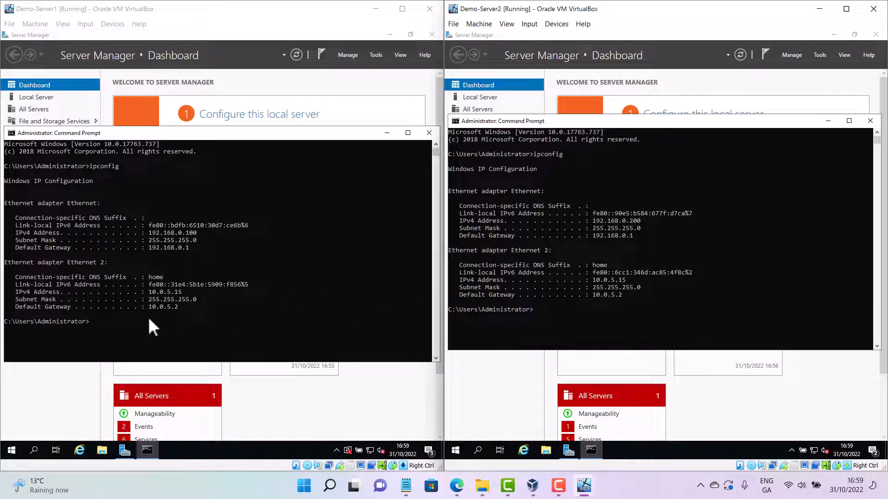
{"action": "left_click", "coordinate": [111, 322]}
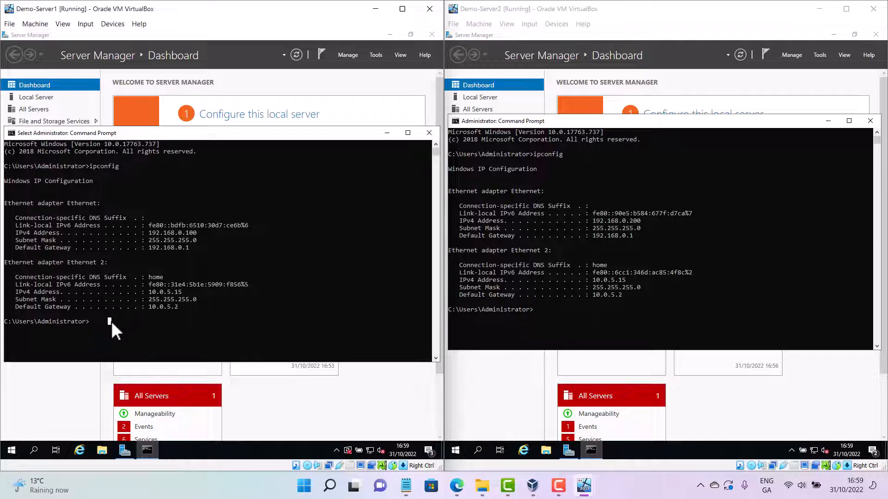
{"action": "type", "text": "ping ww"}
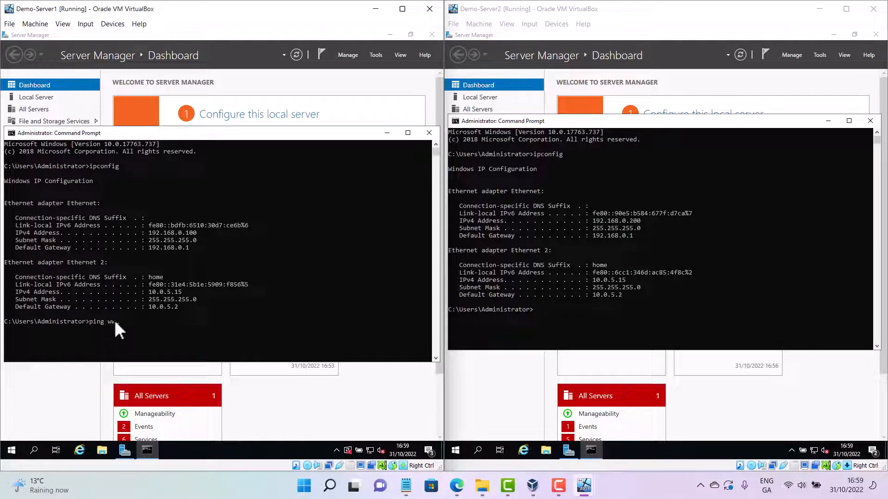
{"action": "type", "text": "w.google.com"}
{"action": "key", "text": "Return"}
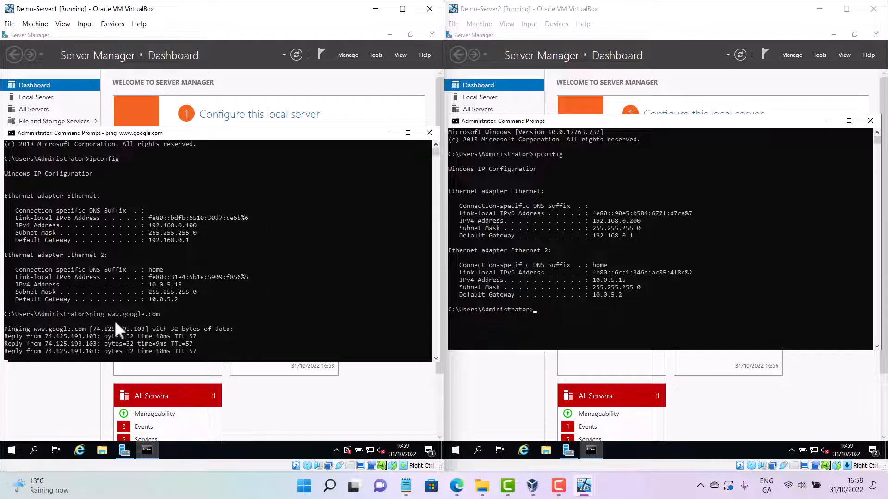
{"action": "left_click", "coordinate": [605, 309]}
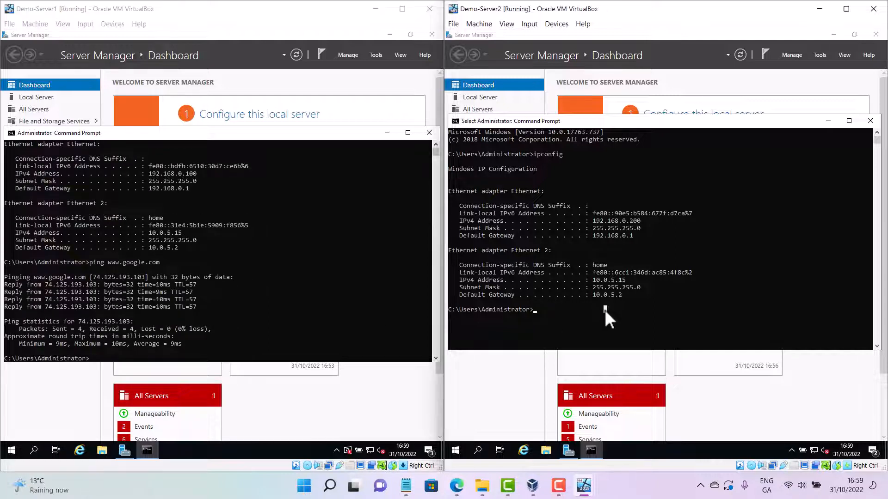
{"action": "type", "text": "ping ww"}
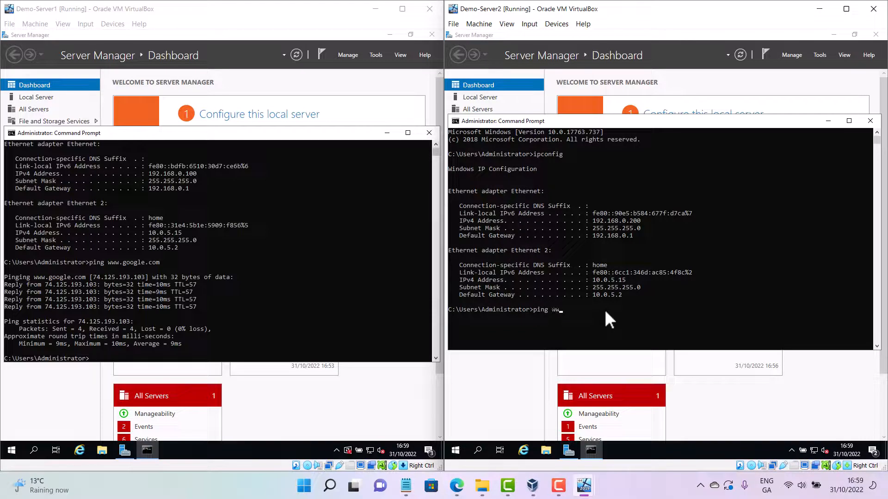
{"action": "type", "text": "w.yahoo.com"}
{"action": "key", "text": "Return"}
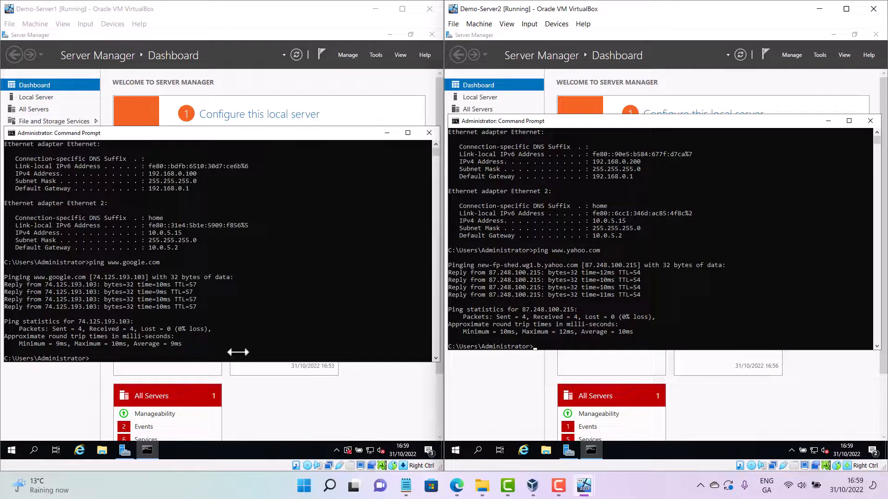
Clear both Command Prompt windows with cls
{"action": "type", "text": "cls"}
{"action": "key", "text": "Return"}
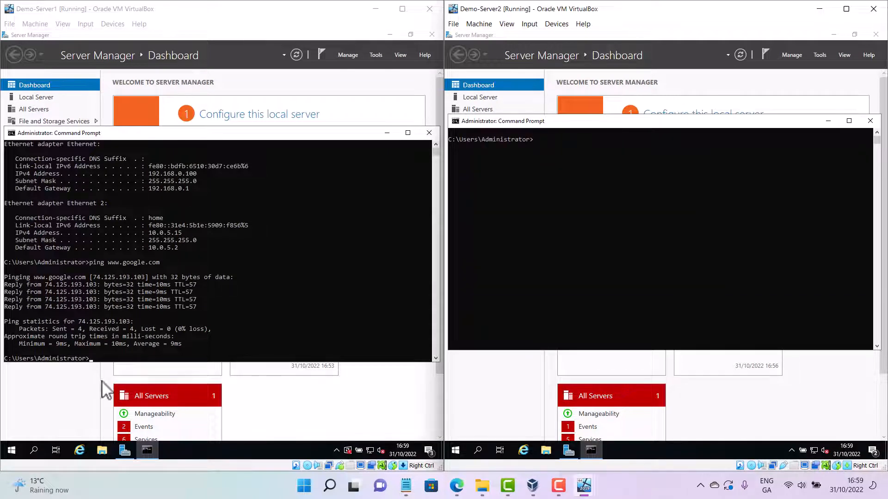
{"action": "left_click", "coordinate": [206, 358]}
{"action": "key", "text": "Escape"}
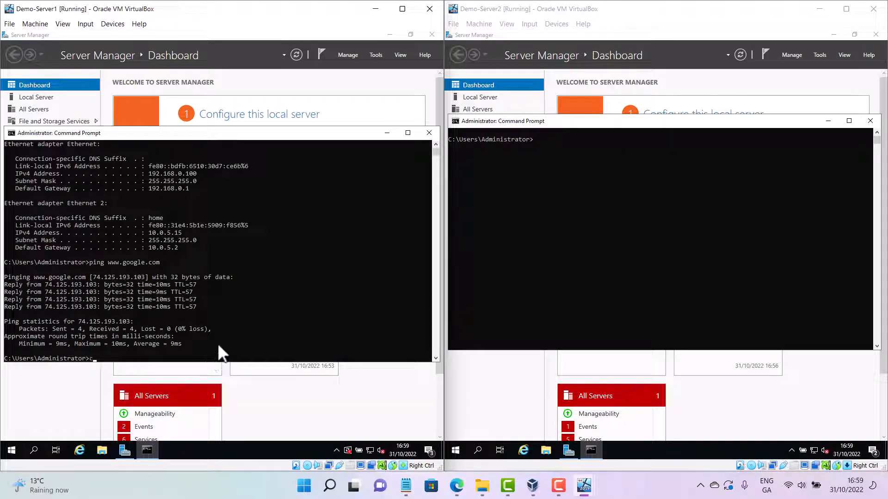
{"action": "type", "text": "cls"}
{"action": "key", "text": "Return"}
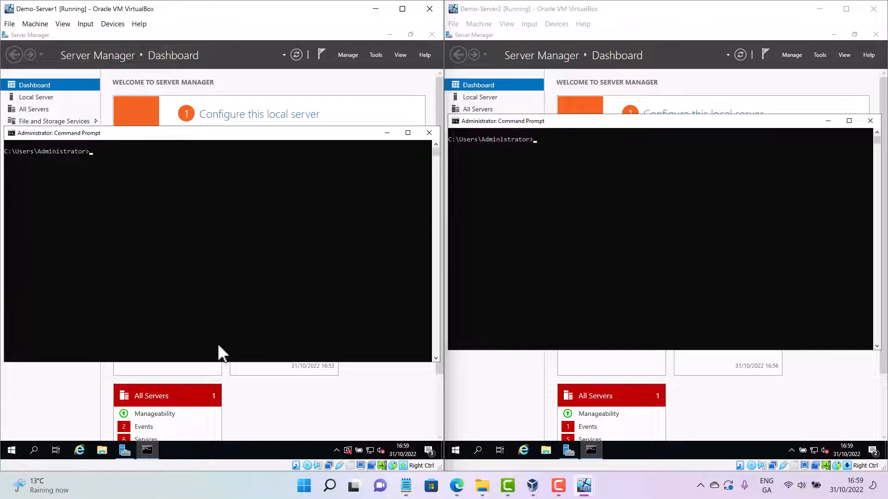
Run ipconfig on Demo-Server1 and ping 192.168.0.100
{"action": "type", "text": "ipconfig"}
{"action": "key", "text": "Return"}
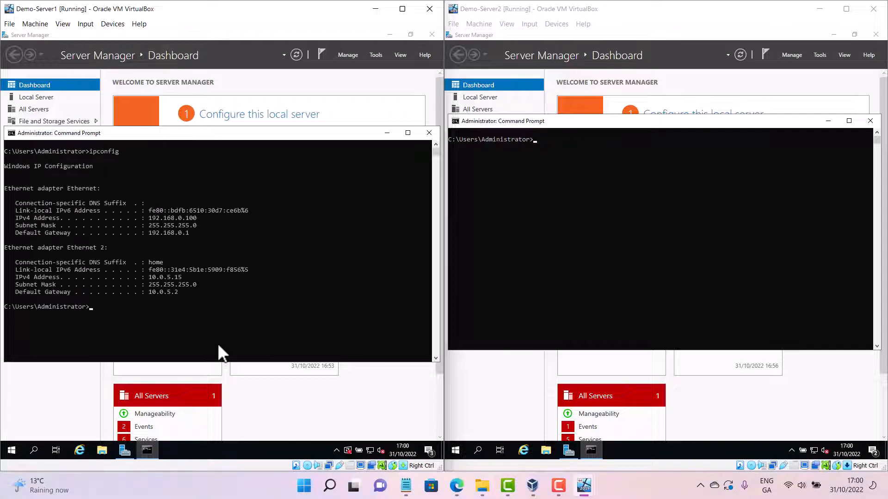
{"action": "type", "text": "ping 192.168.0.100"}
{"action": "key", "text": "Return"}
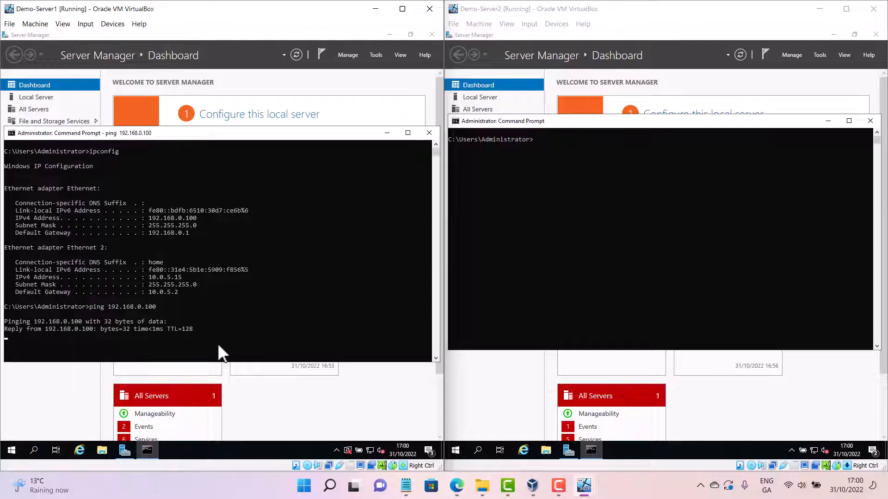
Rerun ipconfig on Demo-Server2 from the command history
{"action": "left_click", "coordinate": [642, 234]}
{"action": "key", "text": "Up"}
{"action": "key", "text": "Up"}
{"action": "key", "text": "Up"}
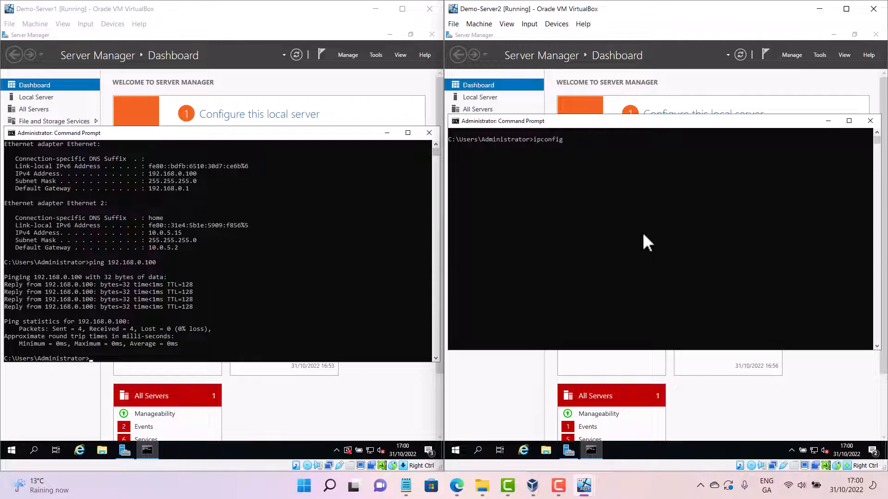
{"action": "key", "text": "Return"}
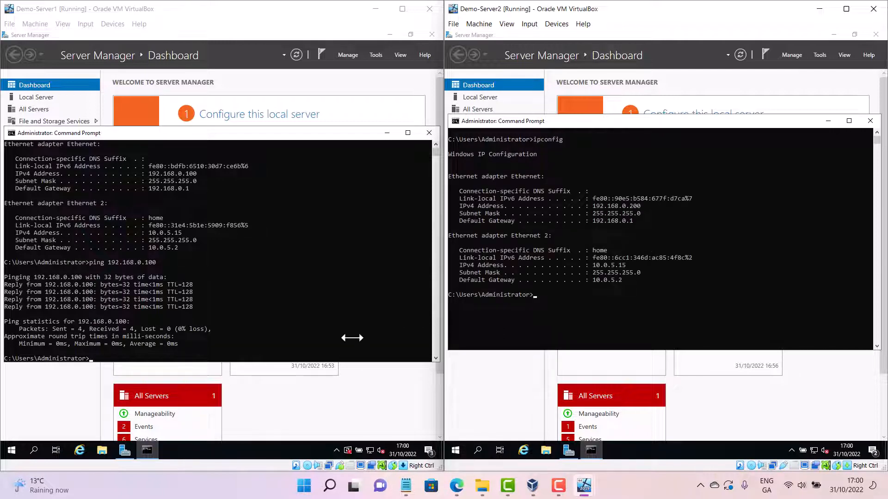
Ping 192.168.0.200 from Demo-Server1's Command Prompt
{"action": "key", "text": "Up"}
{"action": "left_click", "coordinate": [291, 349]}
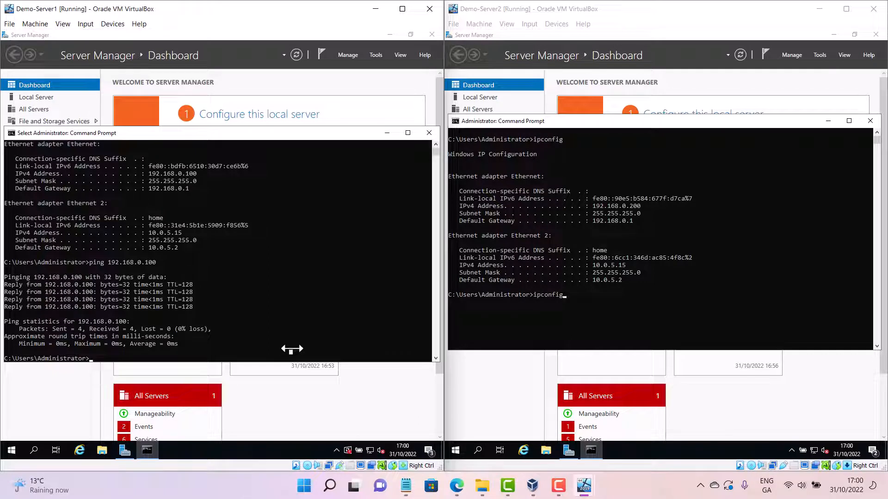
{"action": "key", "text": "Up"}
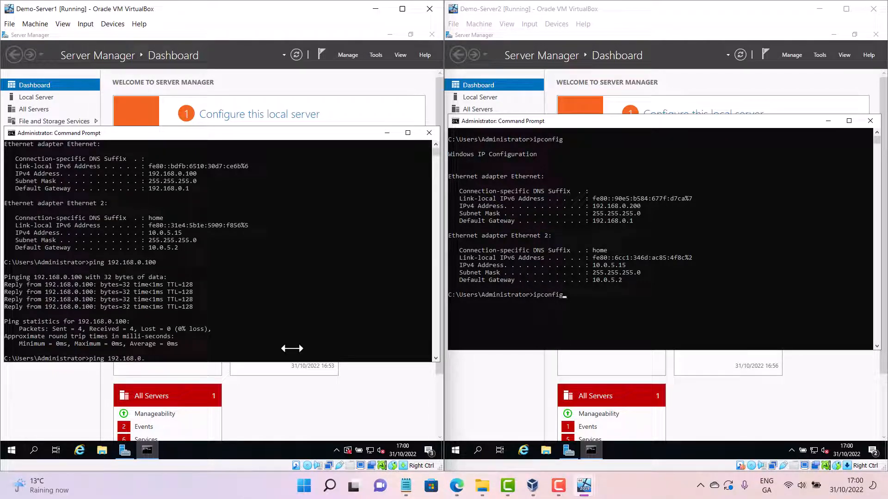
{"action": "key", "text": "Return"}
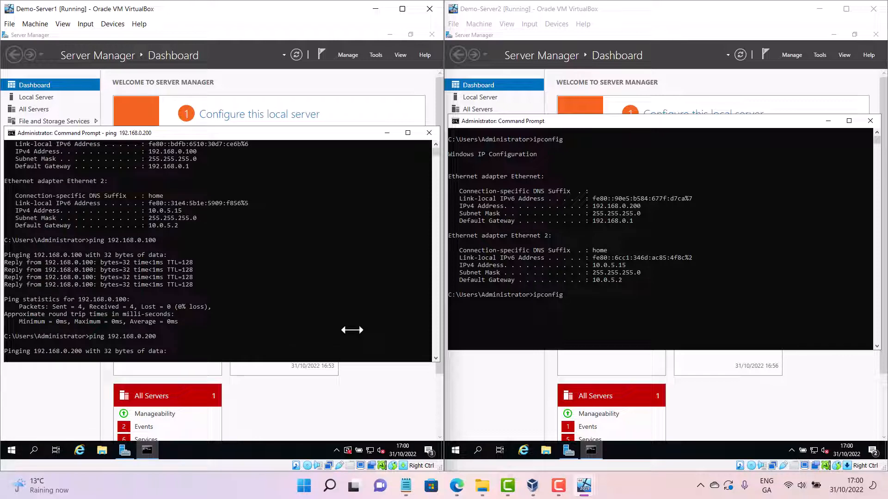
{"action": "left_click", "coordinate": [544, 322]}
{"action": "key", "text": "BackSpace"}
{"action": "key", "text": "BackSpace"}
{"action": "key", "text": "BackSpace"}
{"action": "key", "text": "BackSpace"}
{"action": "key", "text": "BackSpace"}
{"action": "key", "text": "BackSpace"}
{"action": "key", "text": "BackSpace"}
{"action": "key", "text": "BackSpace"}
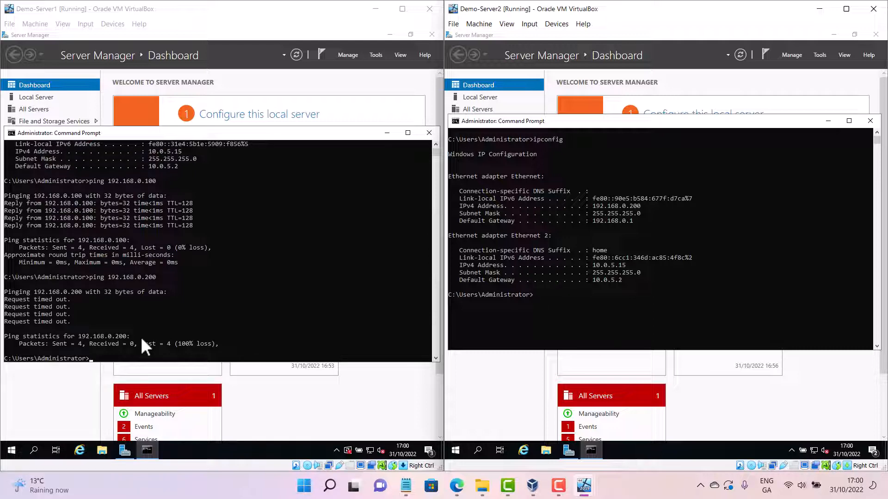
Start a continuous ping to 192.168.0.200 with -t from Demo-Server1
{"action": "left_click", "coordinate": [141, 340]}
{"action": "key", "text": "Up"}
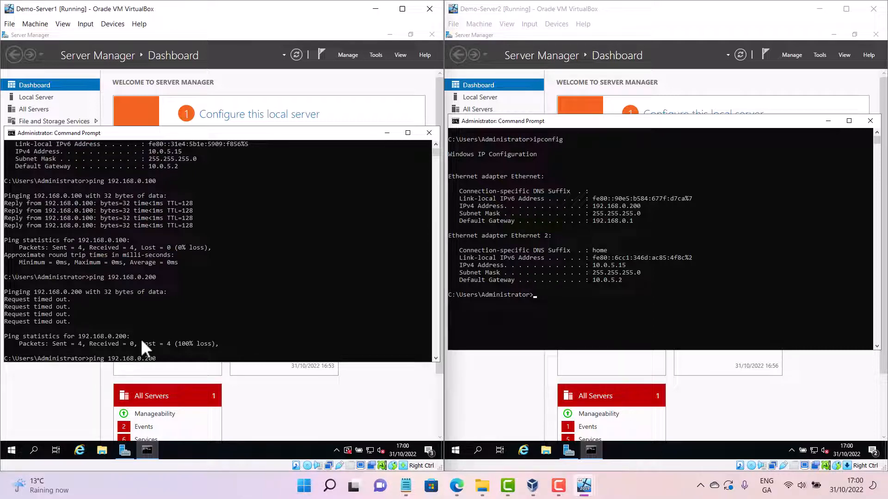
{"action": "type", "text": "-t"}
{"action": "key", "text": "Return"}
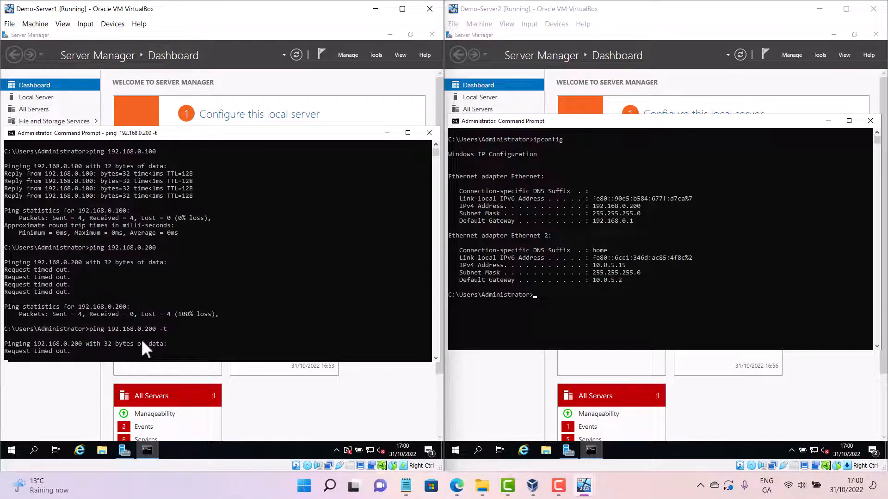
Search for and open Windows Defender Firewall with Advanced Security on Demo-Server2
{"action": "left_click", "coordinate": [478, 449]}
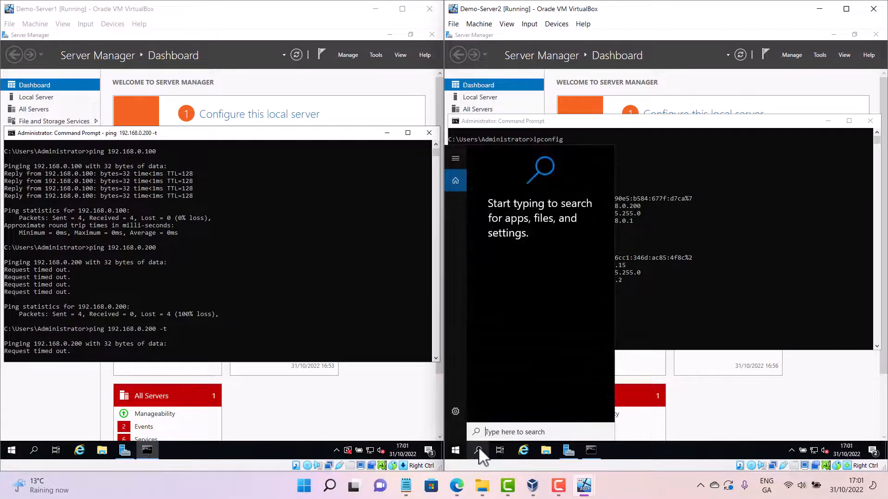
{"action": "type", "text": "windows"}
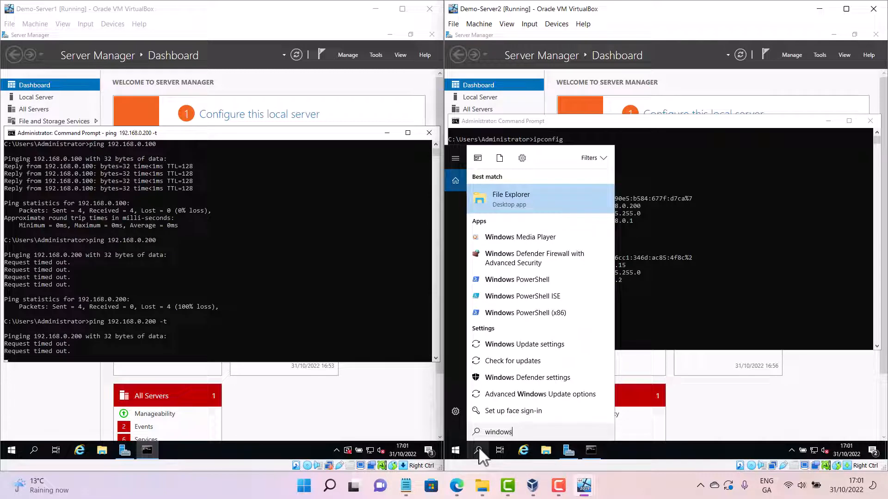
{"action": "type", "text": " ad"}
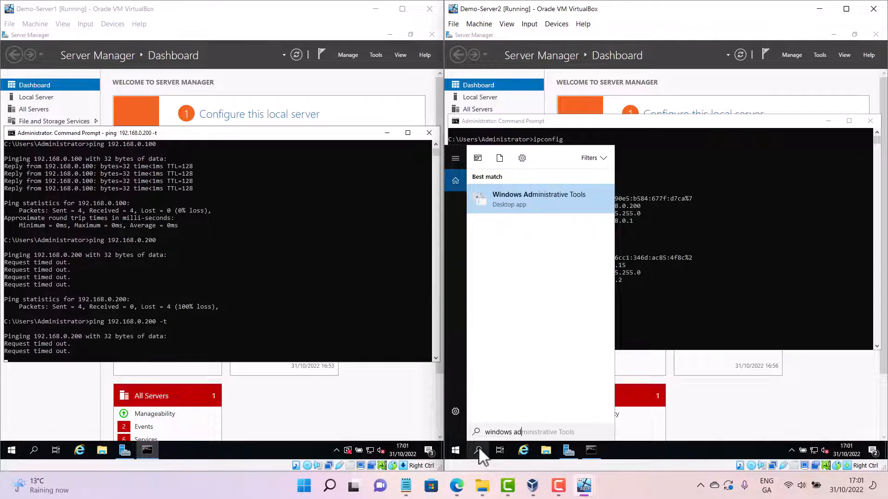
{"action": "type", "text": "v"}
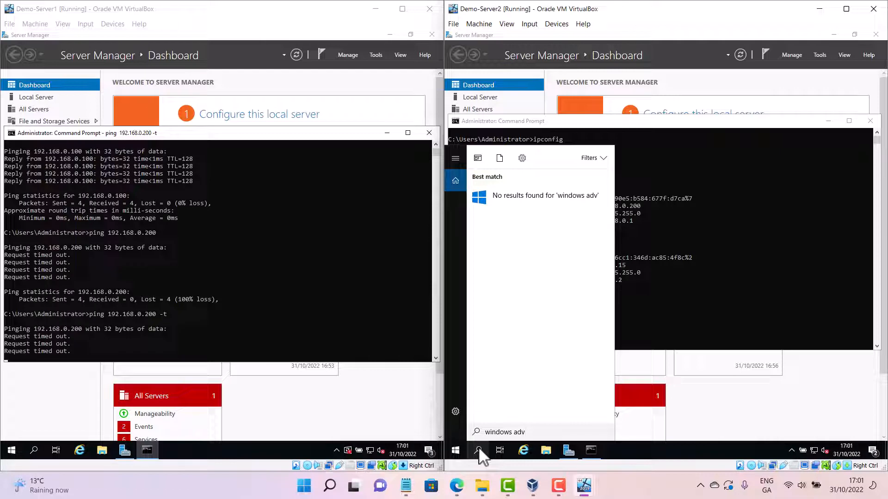
{"action": "type", "text": "anced"}
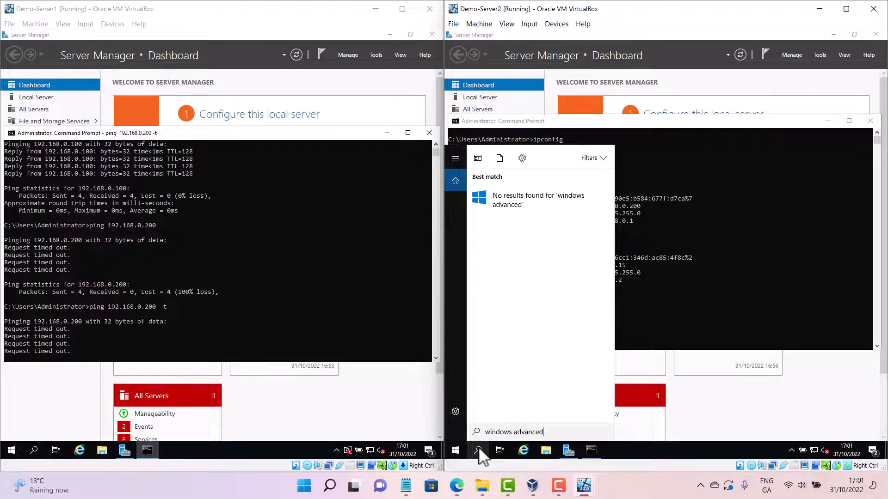
{"action": "key", "text": "BackSpace"}
{"action": "key", "text": "BackSpace"}
{"action": "key", "text": "BackSpace"}
{"action": "key", "text": "BackSpace"}
{"action": "key", "text": "BackSpace"}
{"action": "key", "text": "BackSpace"}
{"action": "key", "text": "BackSpace"}
{"action": "key", "text": "BackSpace"}
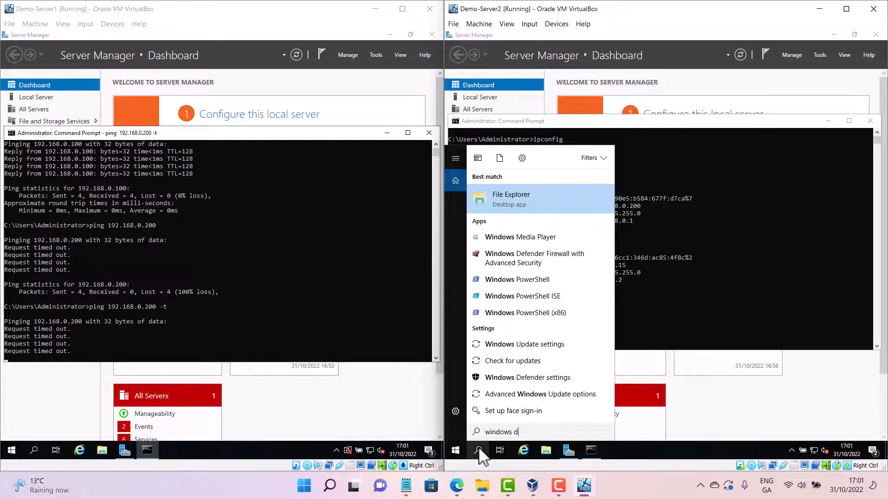
{"action": "type", "text": "d"}
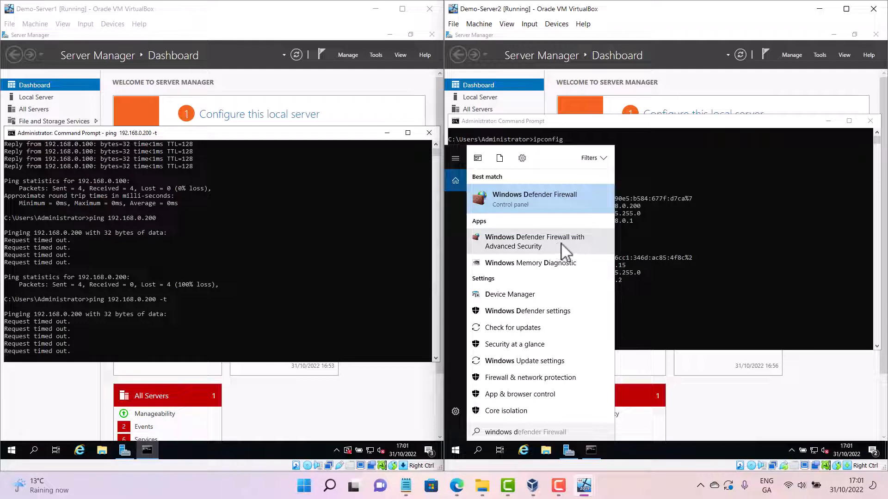
{"action": "left_click", "coordinate": [550, 247]}
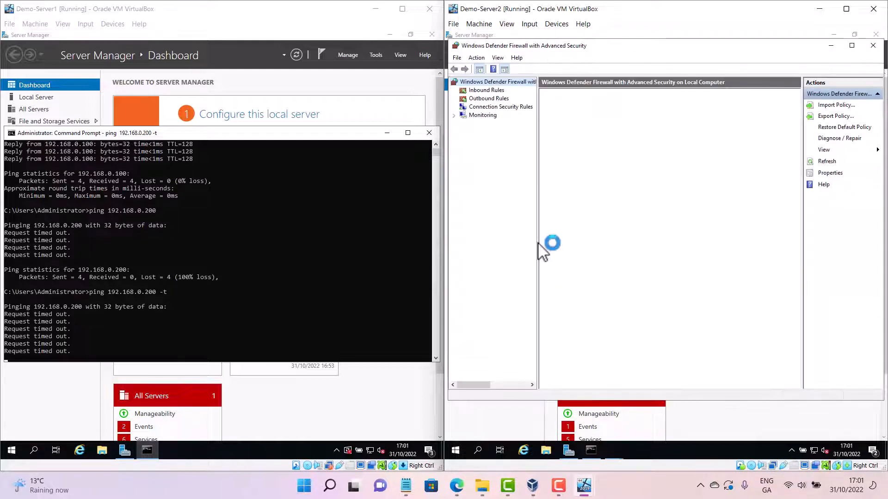
Review the tutorial notes in Notepad on the host, then minimize it
{"action": "mouse_move", "coordinate": [413, 484]}
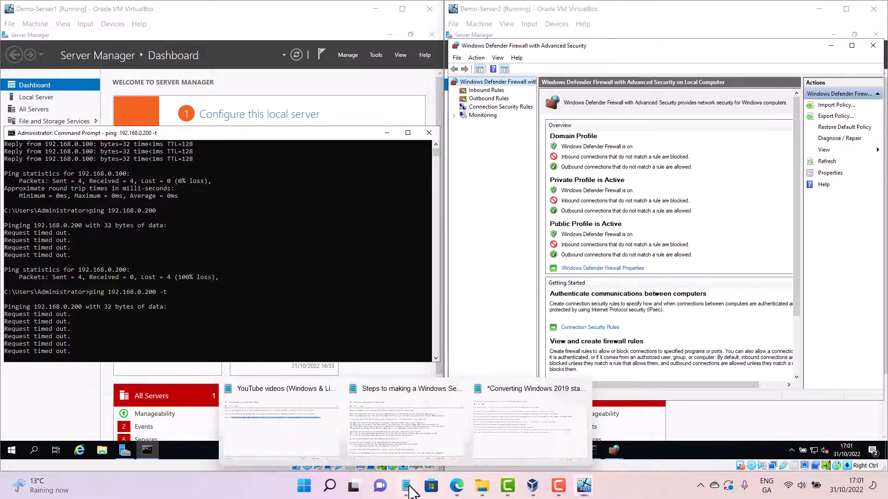
{"action": "left_click", "coordinate": [508, 441]}
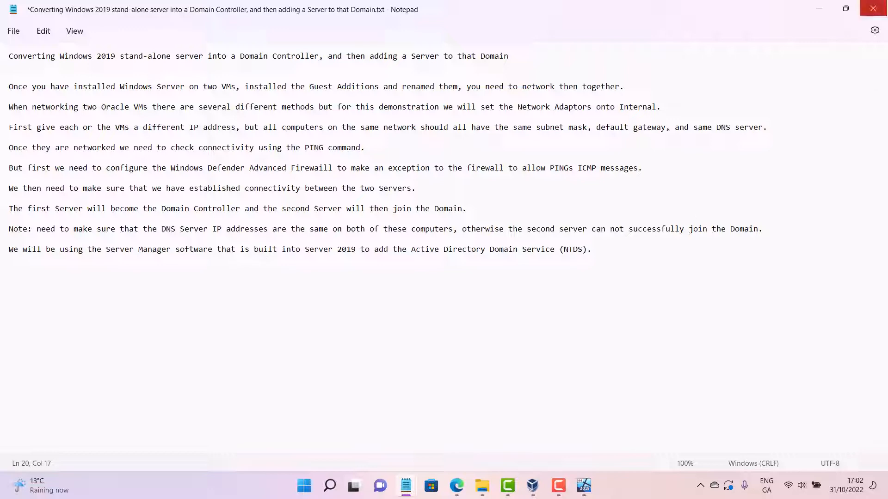
{"action": "left_click", "coordinate": [817, 12]}
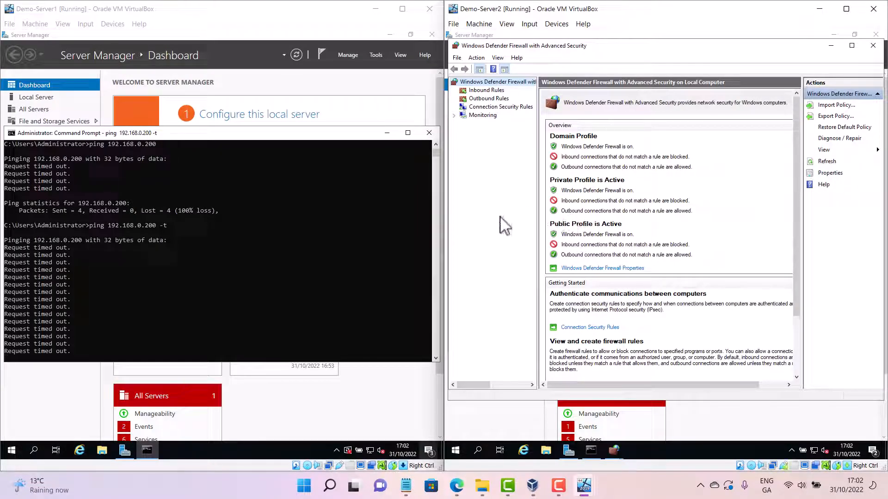
Enable the inbound rule File and Printer Sharing (Echo Request - ICMPv4-In) on Demo-Server2
{"action": "left_click", "coordinate": [486, 90]}
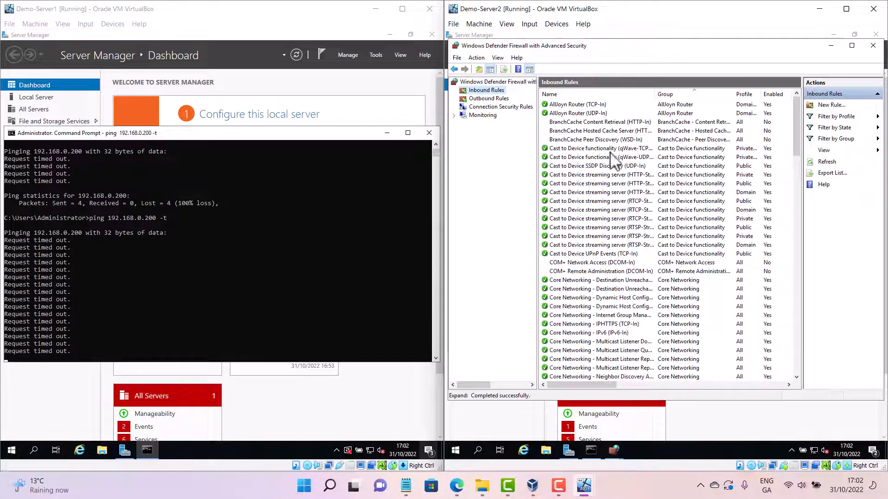
{"action": "scroll", "coordinate": [622, 231], "scroll_direction": "down", "scroll_amount": 15}
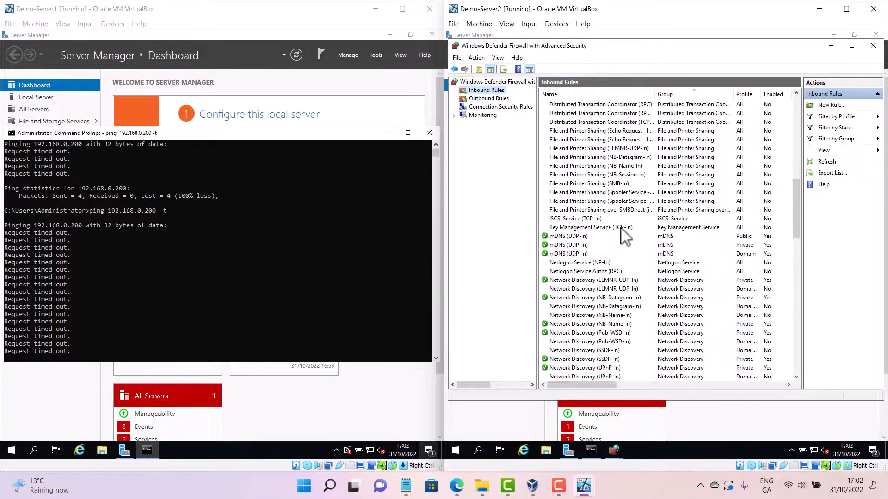
{"action": "scroll", "coordinate": [622, 231], "scroll_direction": "up", "scroll_amount": 1}
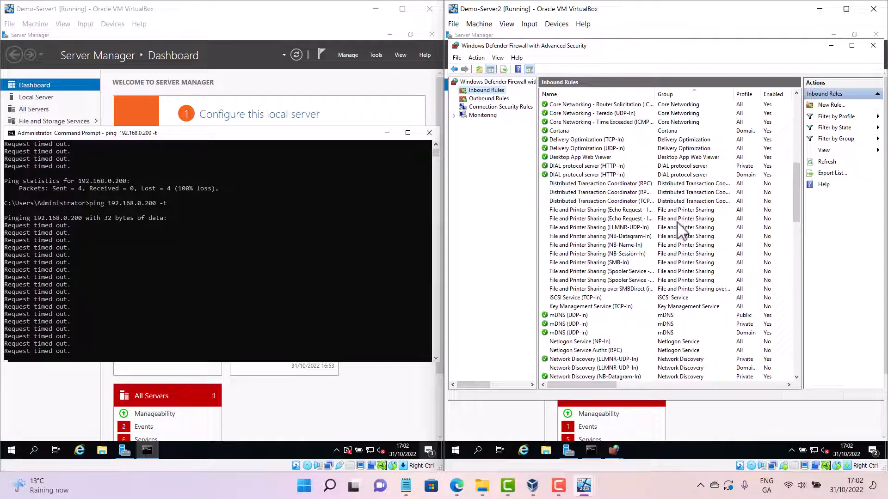
{"action": "left_click", "coordinate": [639, 211]}
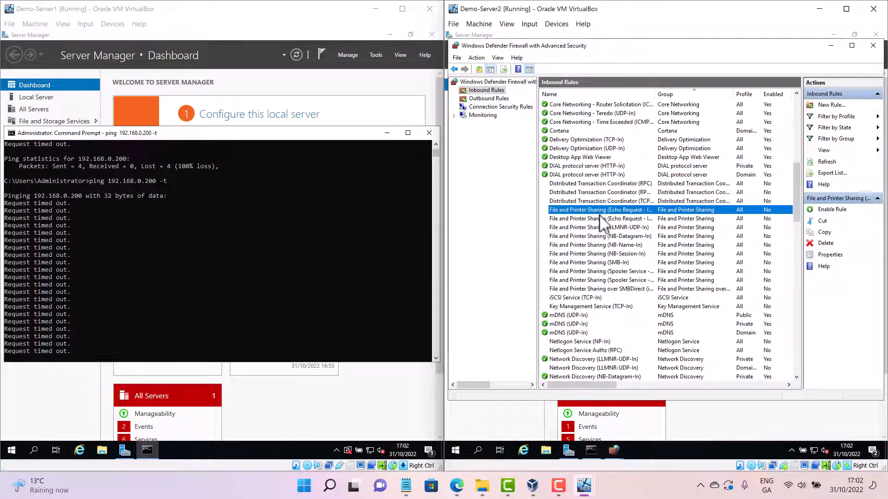
{"action": "right_click", "coordinate": [668, 210]}
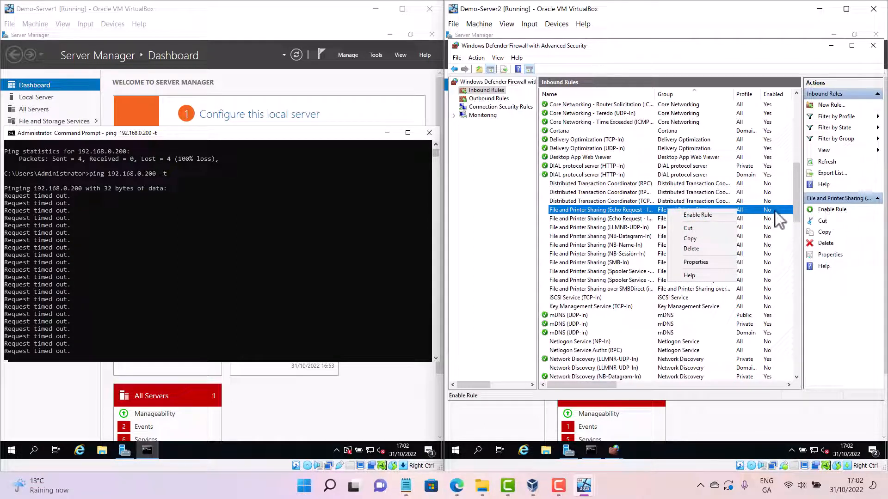
{"action": "left_click", "coordinate": [753, 211]}
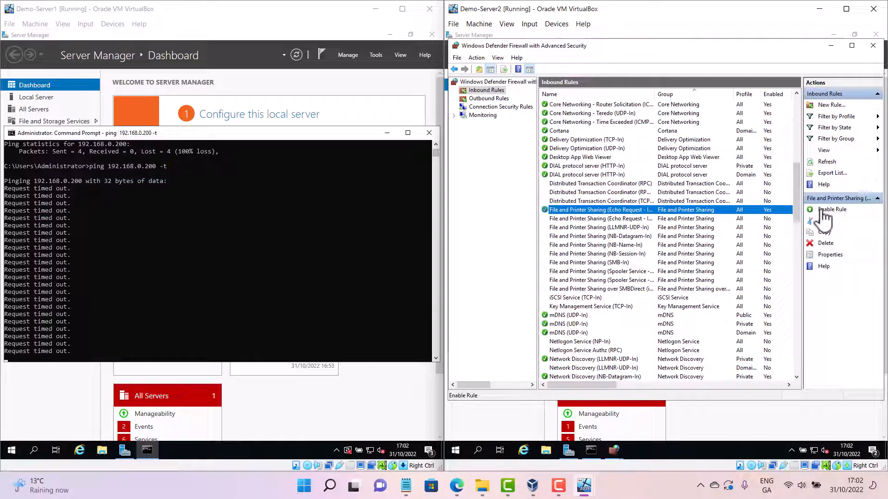
{"action": "left_click", "coordinate": [821, 211]}
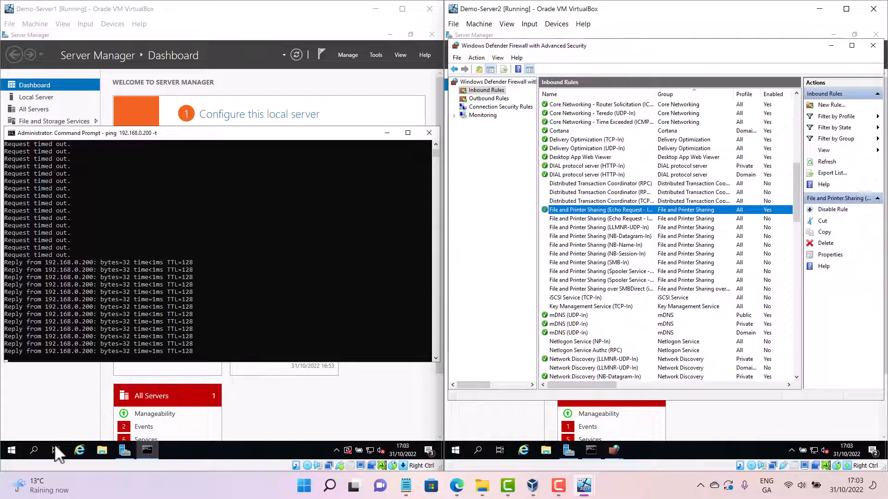
Open Windows Defender Firewall's advanced settings on Demo-Server1 and show its Inbound Rules
{"action": "left_click", "coordinate": [37, 448]}
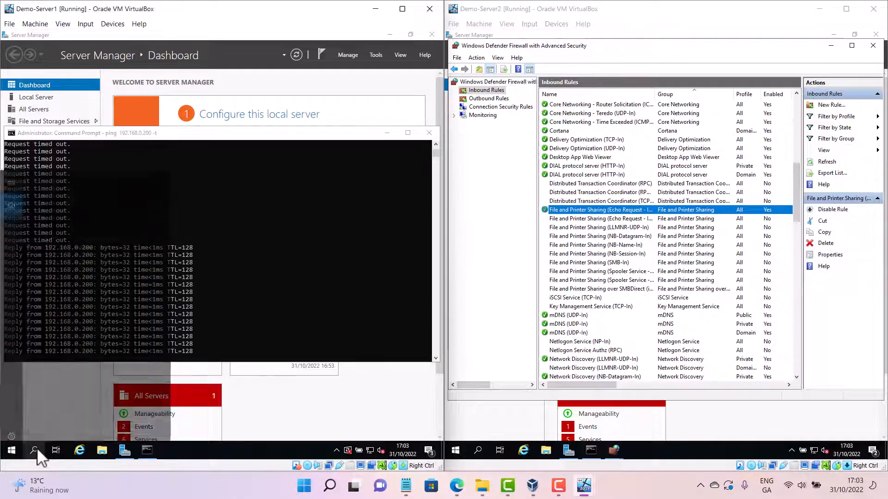
{"action": "type", "text": "windows"}
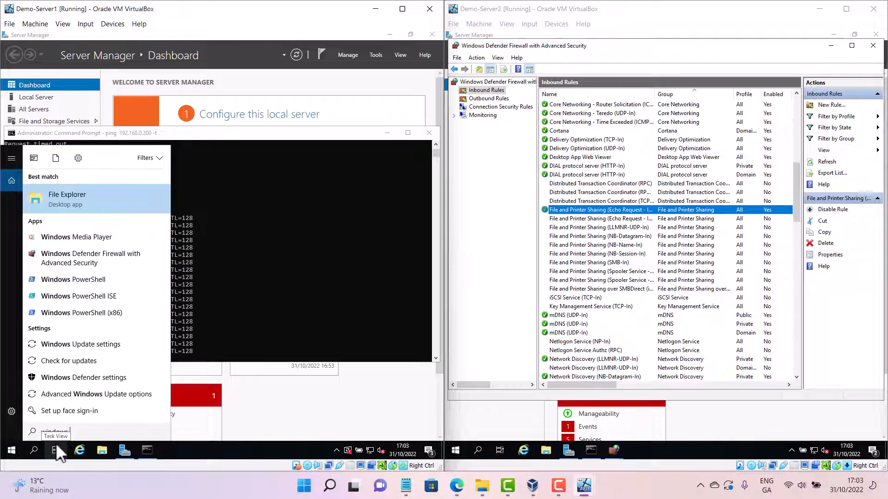
{"action": "type", "text": " de"}
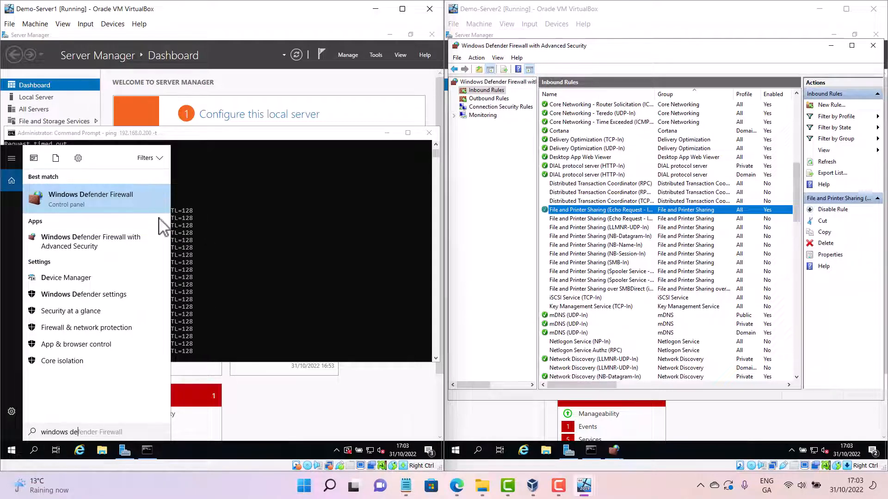
{"action": "left_click", "coordinate": [104, 198]}
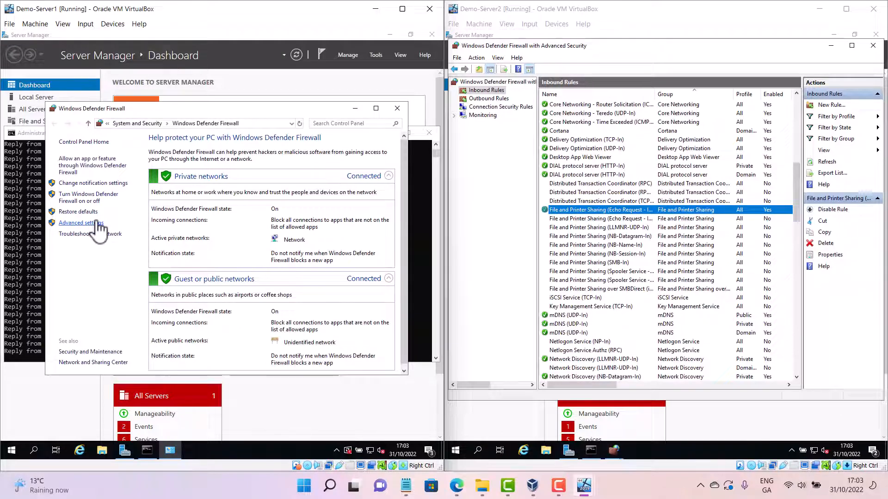
{"action": "left_click", "coordinate": [97, 223]}
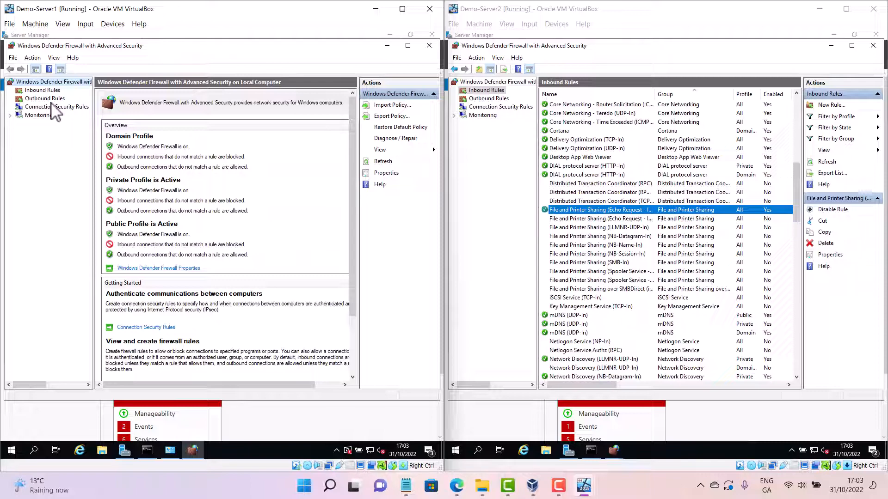
{"action": "left_click", "coordinate": [52, 91]}
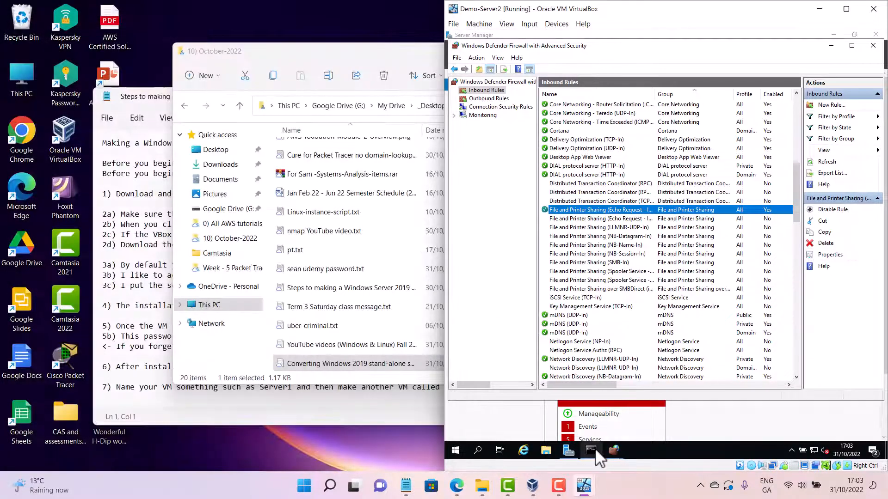
Switch to Demo-Server2's Command Prompt and start a continuous ping to 192.168.0.100 -t
{"action": "mouse_move", "coordinate": [596, 450]}
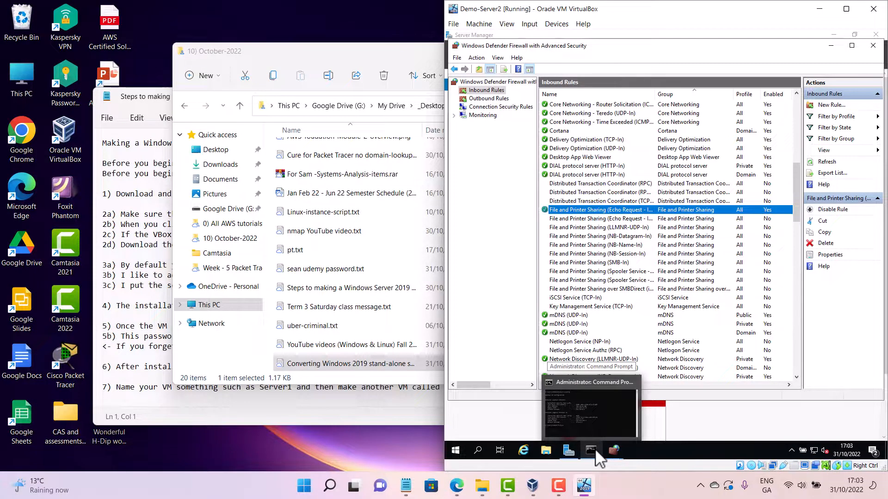
{"action": "left_click", "coordinate": [594, 449]}
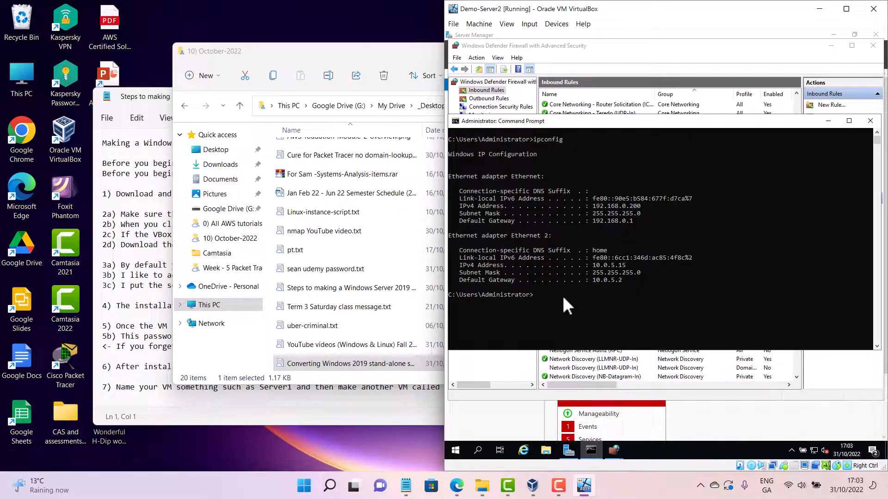
{"action": "left_click", "coordinate": [554, 297]}
{"action": "type", "text": "ping 1"}
{"action": "key", "text": "BackSpace"}
{"action": "type", "text": "192.168.0.100 -t"}
{"action": "key", "text": "Return"}
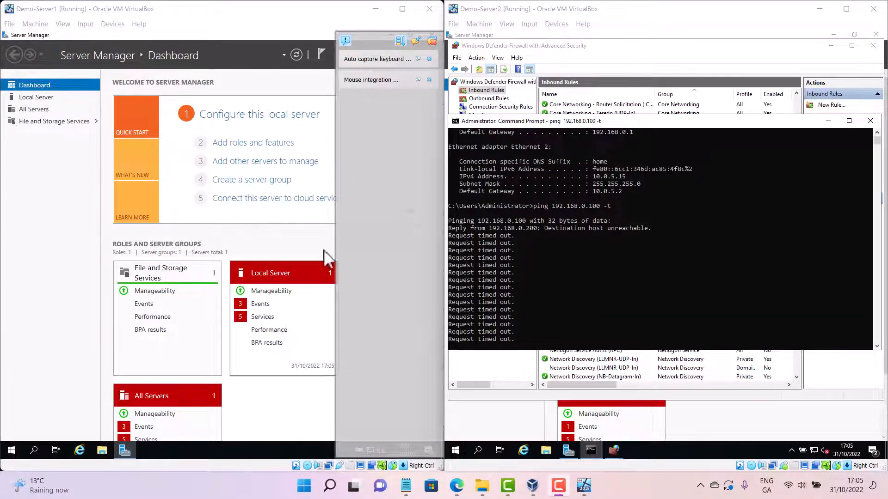
On Demo-Server1, open Windows Defender Firewall with Advanced Security and enable the inbound rule File and Printer Sharing (Echo Request - ICMPv4-In)
{"action": "left_click", "coordinate": [37, 451]}
{"action": "left_click", "coordinate": [36, 451]}
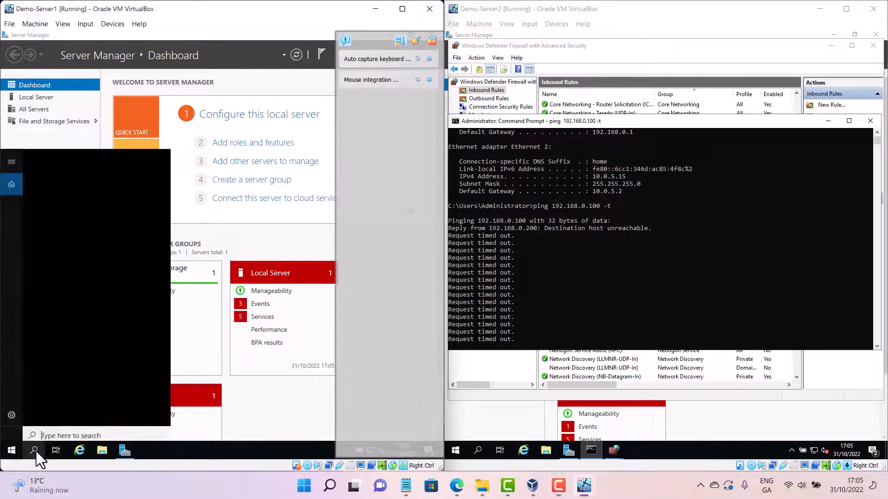
{"action": "type", "text": "w"}
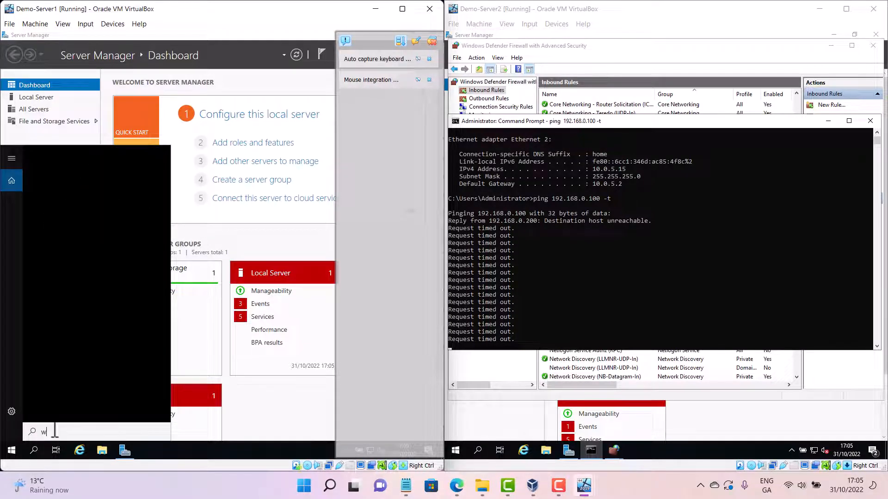
{"action": "type", "text": "indows"}
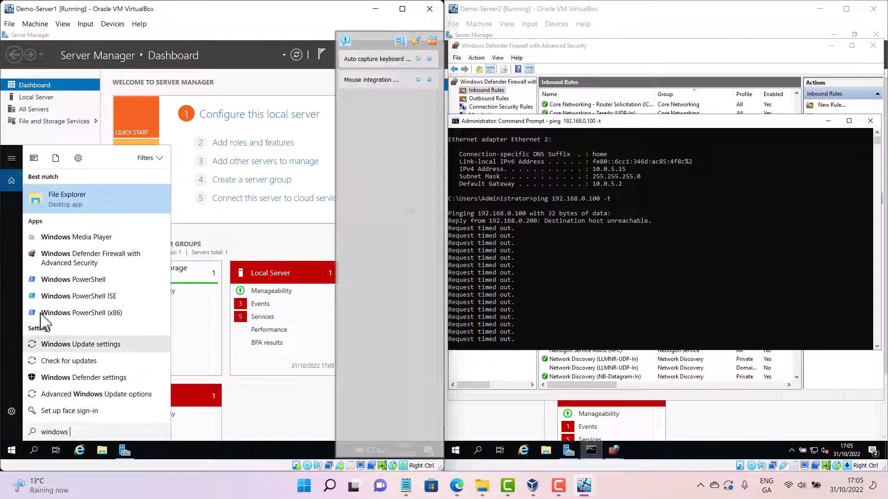
{"action": "left_click", "coordinate": [74, 252]}
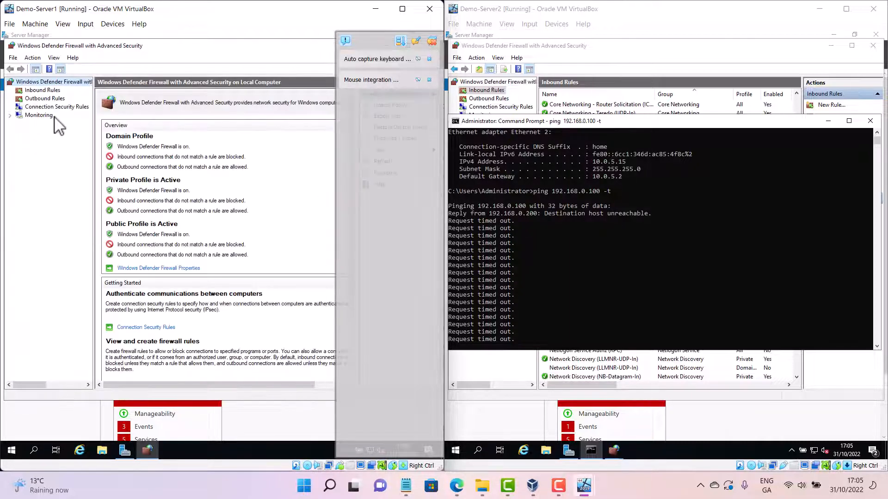
{"action": "left_click", "coordinate": [55, 90]}
{"action": "scroll", "coordinate": [153, 195], "scroll_direction": "down", "scroll_amount": 12}
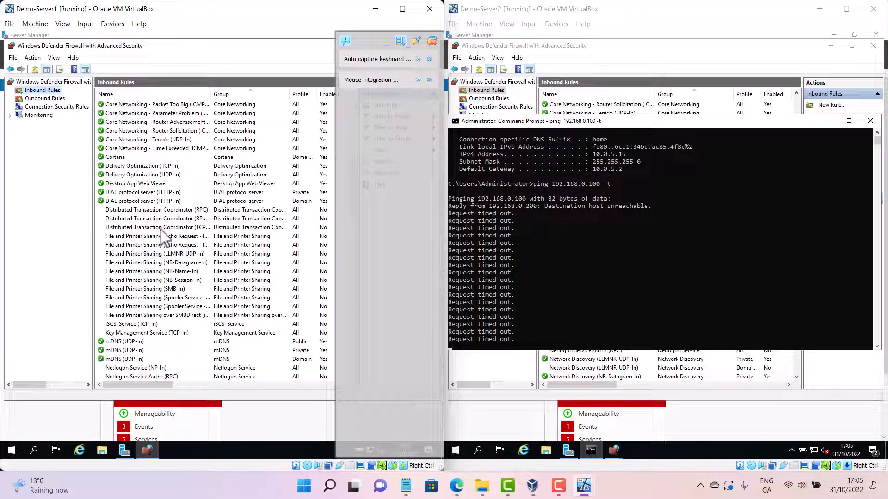
{"action": "left_click", "coordinate": [156, 237]}
{"action": "right_click", "coordinate": [156, 240]}
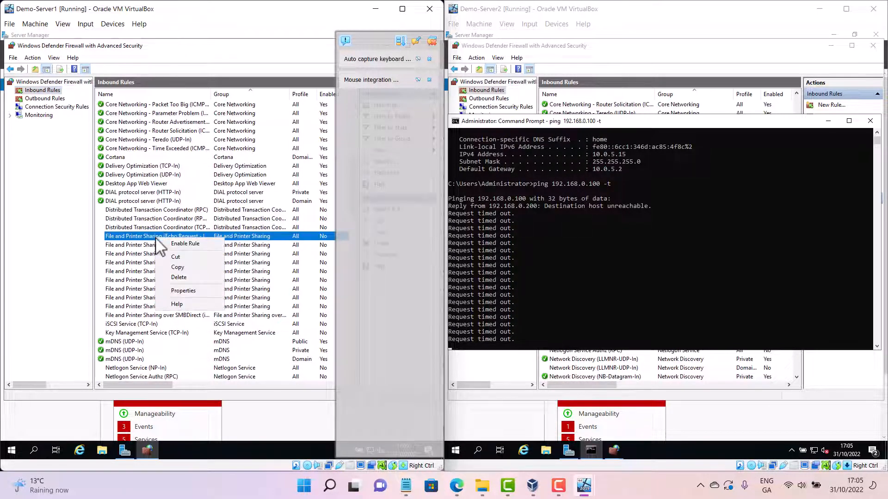
{"action": "left_click", "coordinate": [184, 244]}
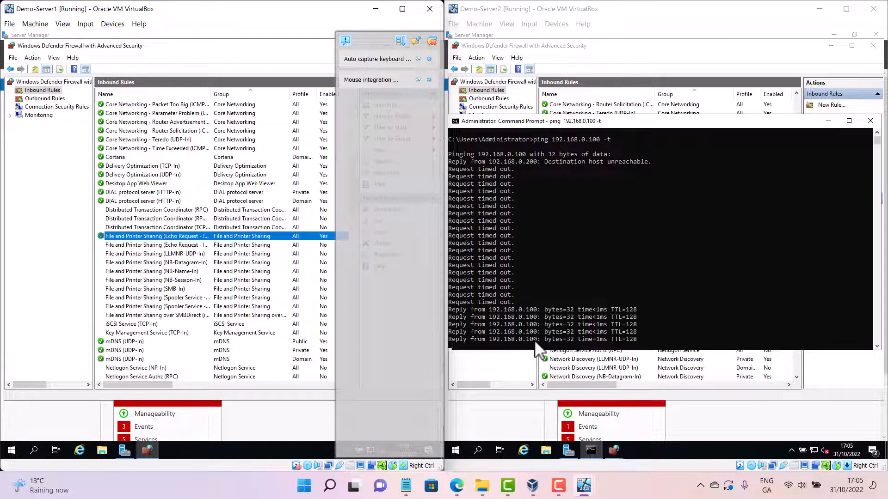
Stop the continuous ping running in Demo-Server2's Command Prompt
{"action": "left_click", "coordinate": [535, 325]}
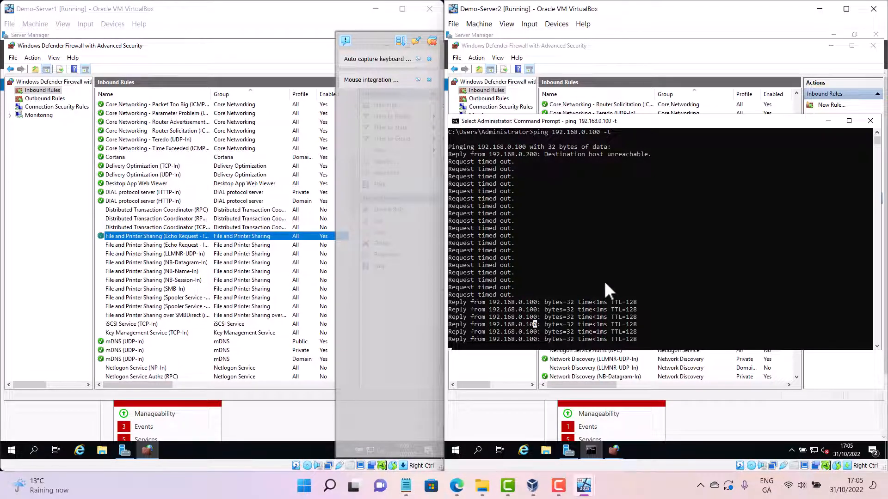
{"action": "key", "text": "Escape"}
{"action": "key", "text": "ctrl+c"}
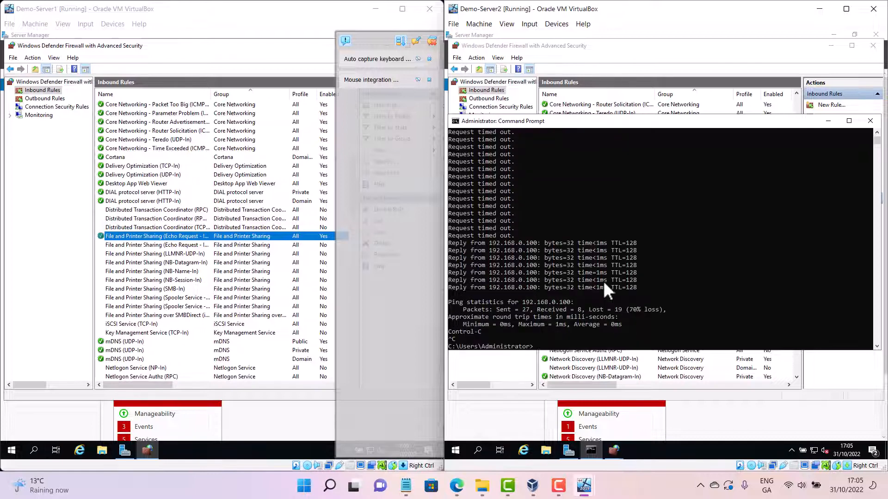
Close the Demo-Server2 virtual machine, saving the machine state
{"action": "left_click", "coordinate": [650, 258]}
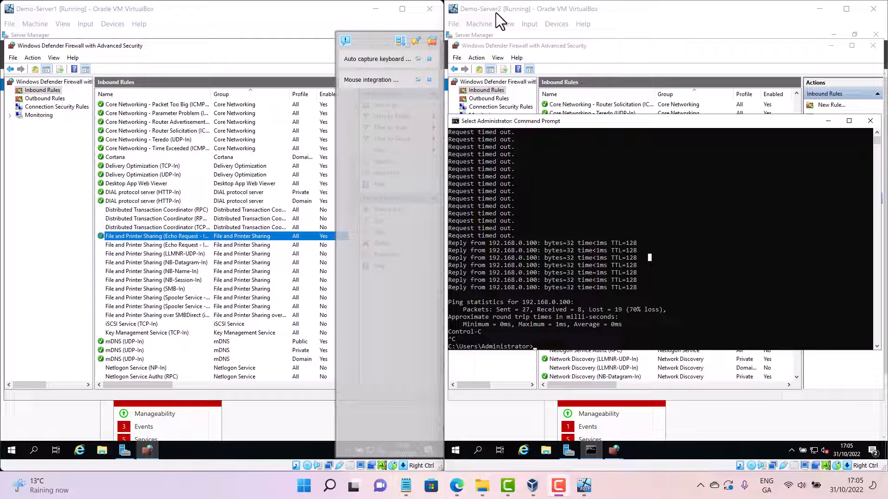
{"action": "left_click", "coordinate": [454, 24]}
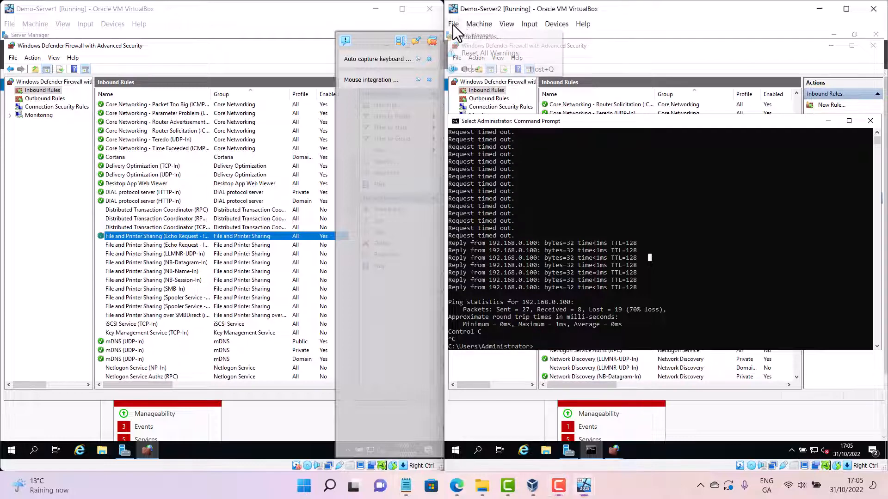
{"action": "left_click", "coordinate": [474, 70]}
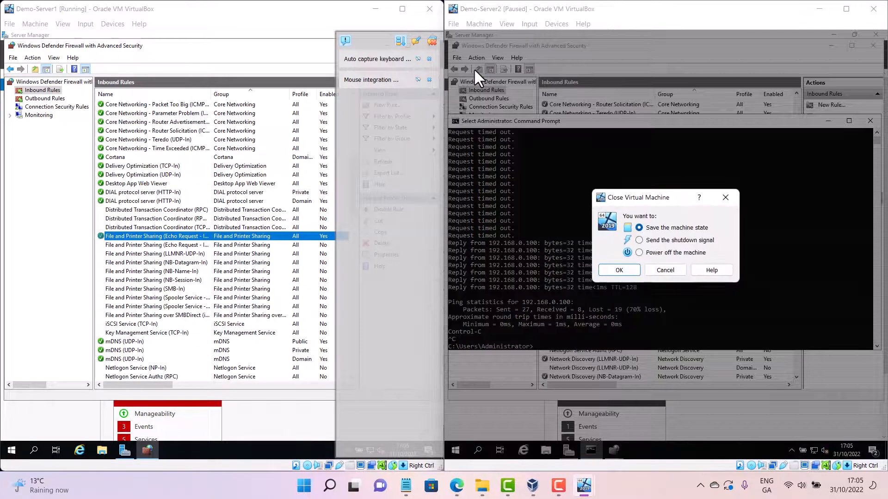
{"action": "left_click", "coordinate": [618, 270]}
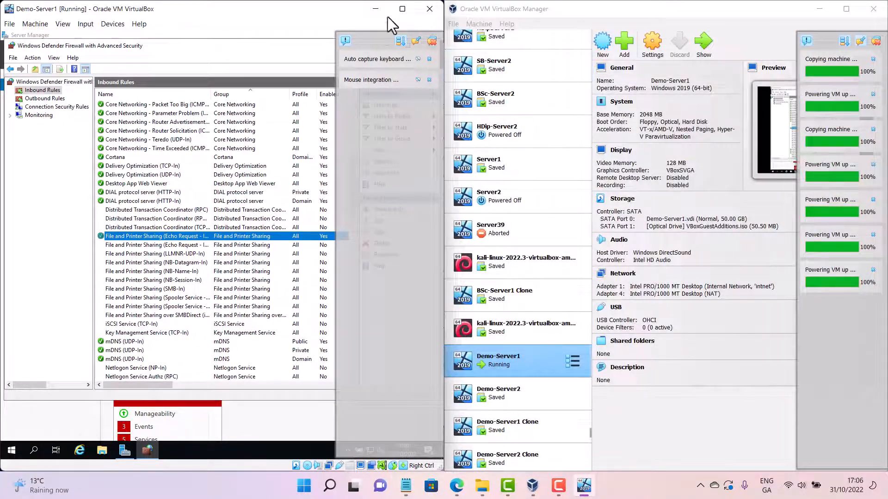
Maximize Demo-Server1's window, clear finished VirtualBox notifications and close the firewall console
{"action": "left_click", "coordinate": [402, 9]}
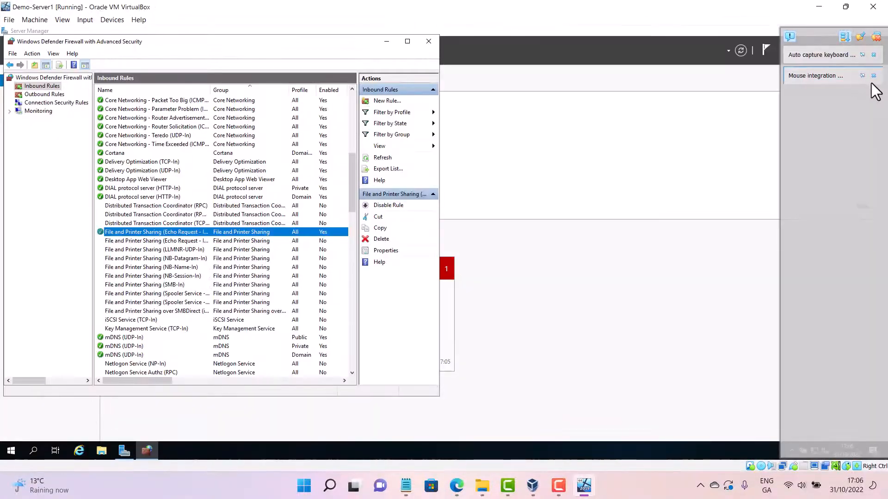
{"action": "left_click", "coordinate": [876, 40]}
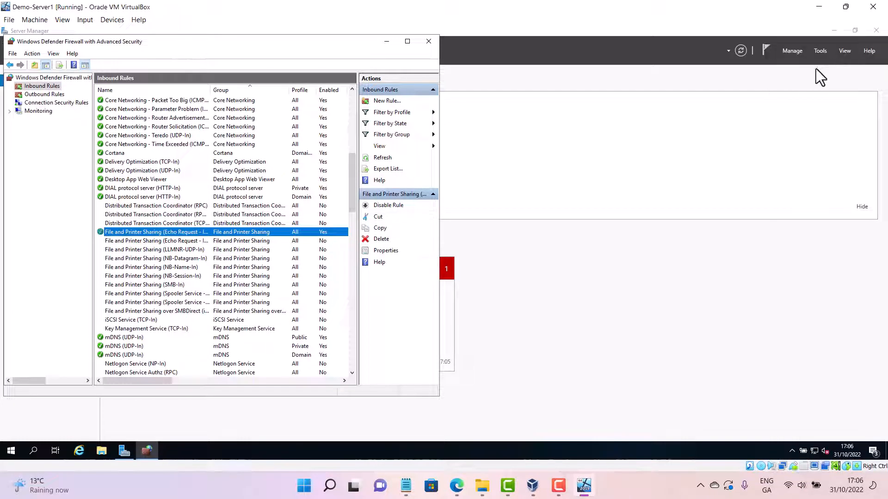
{"action": "left_click", "coordinate": [428, 42]}
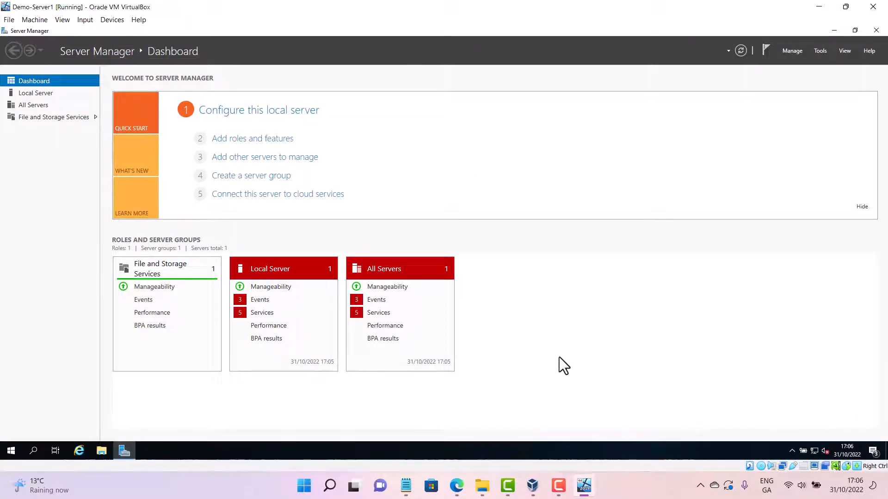
Bring up the tutorial notes in Notepad on the host, read through them, then minimize Notepad
{"action": "mouse_move", "coordinate": [406, 486]}
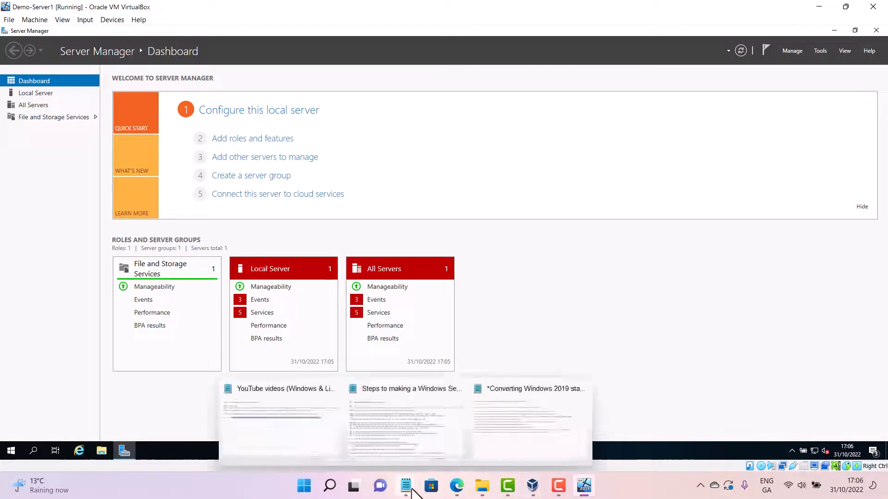
{"action": "left_click", "coordinate": [503, 425]}
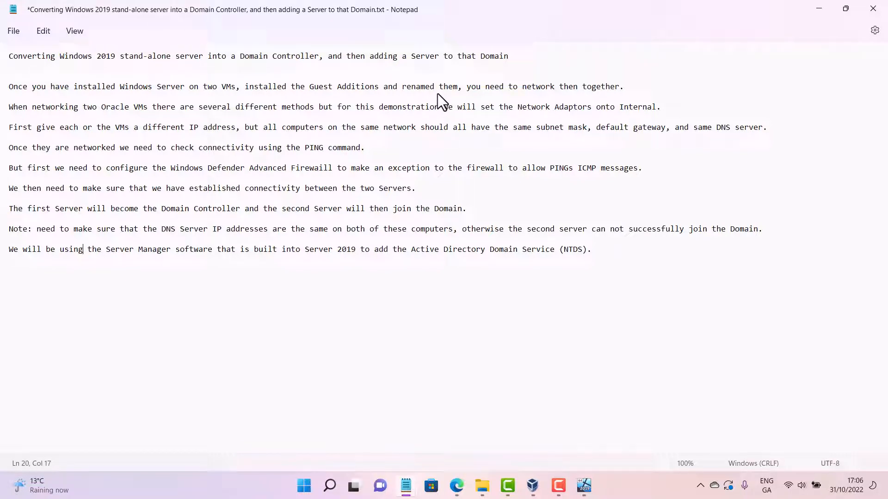
{"action": "left_click", "coordinate": [476, 126]}
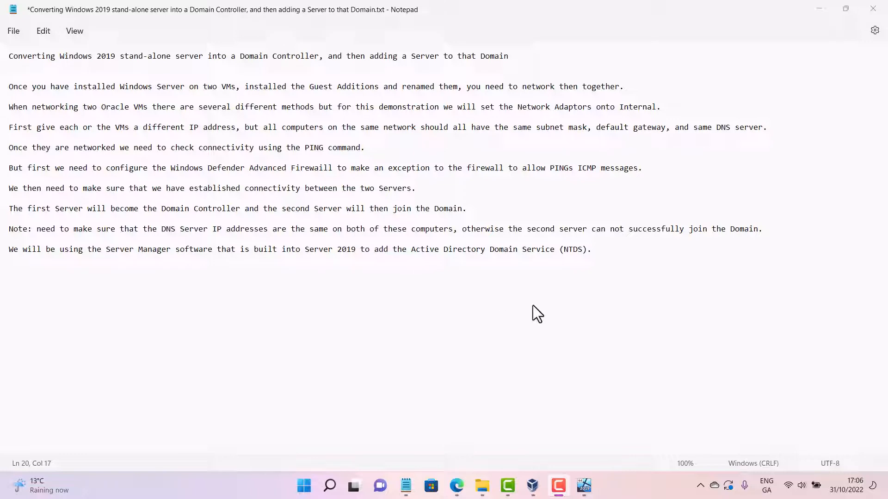
{"action": "left_click", "coordinate": [815, 10]}
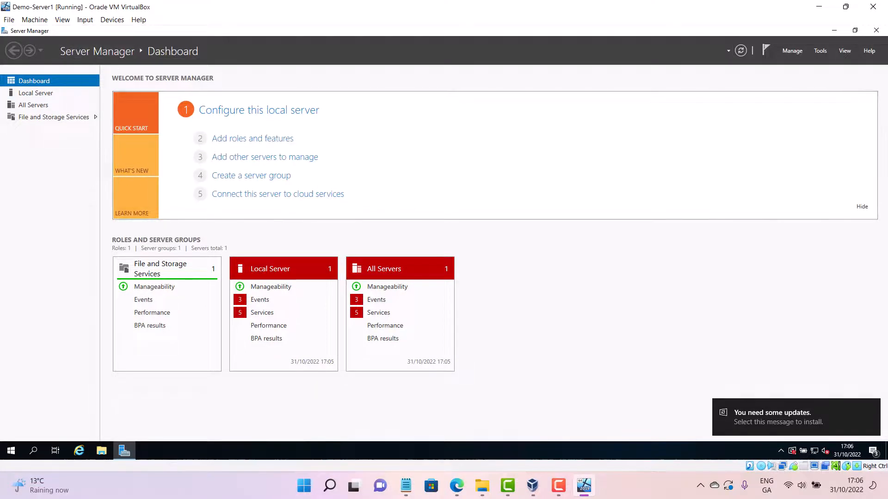
Close Server Manager on Demo-Server1 and reopen it from the Start menu
{"action": "left_click", "coordinate": [876, 31]}
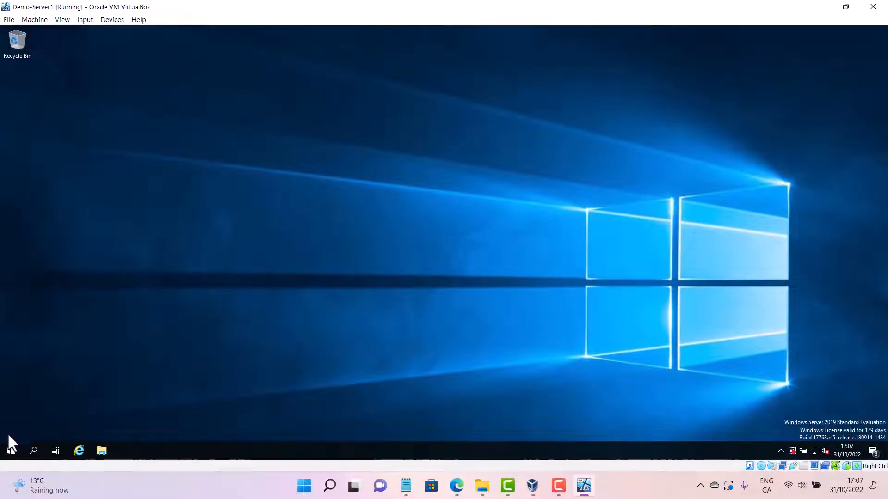
{"action": "left_click", "coordinate": [11, 450]}
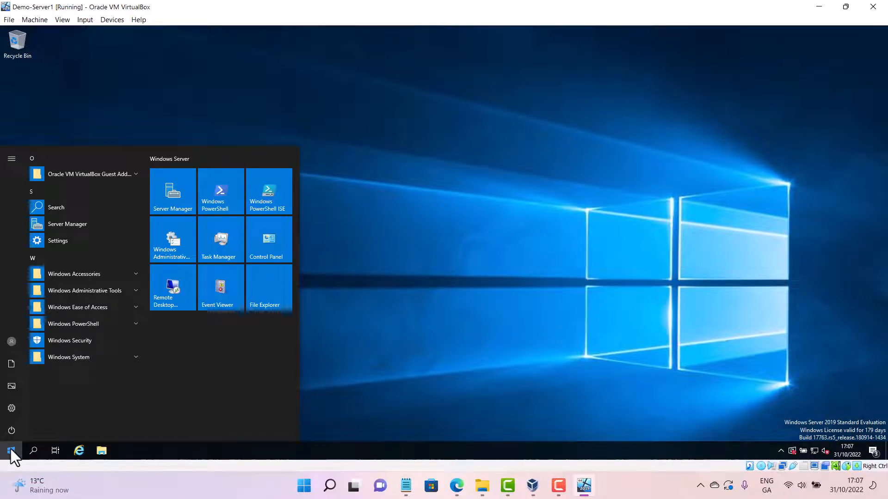
{"action": "right_click", "coordinate": [10, 448]}
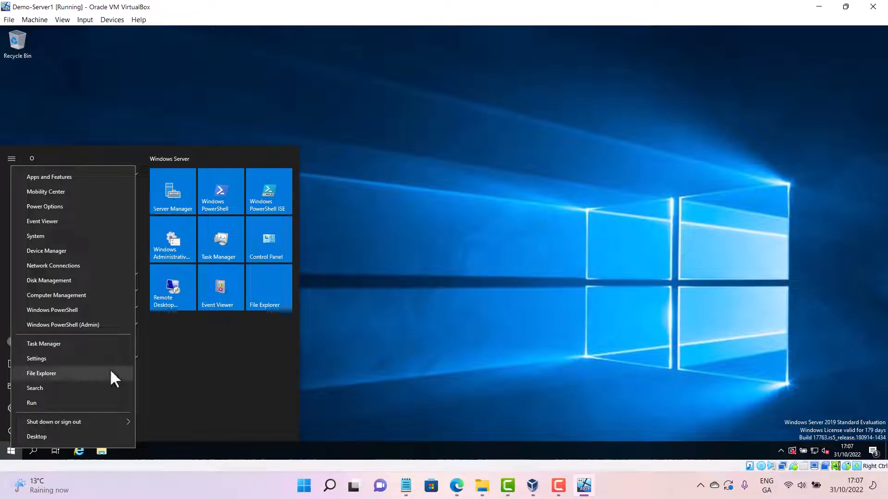
{"action": "right_click", "coordinate": [9, 449]}
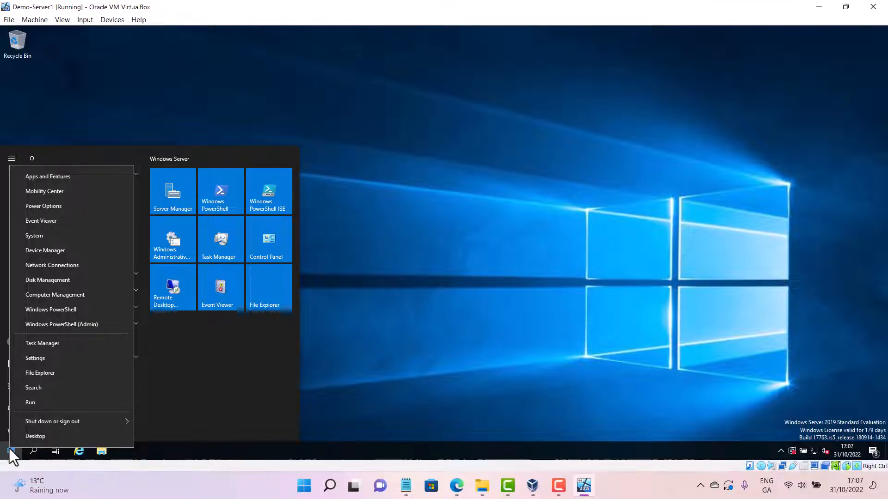
{"action": "left_click", "coordinate": [9, 454]}
{"action": "left_click", "coordinate": [10, 452]}
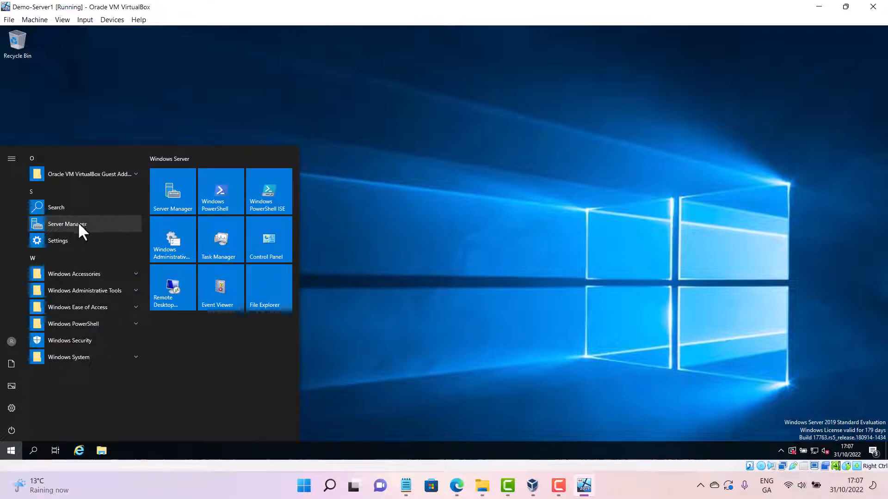
{"action": "left_click", "coordinate": [168, 194]}
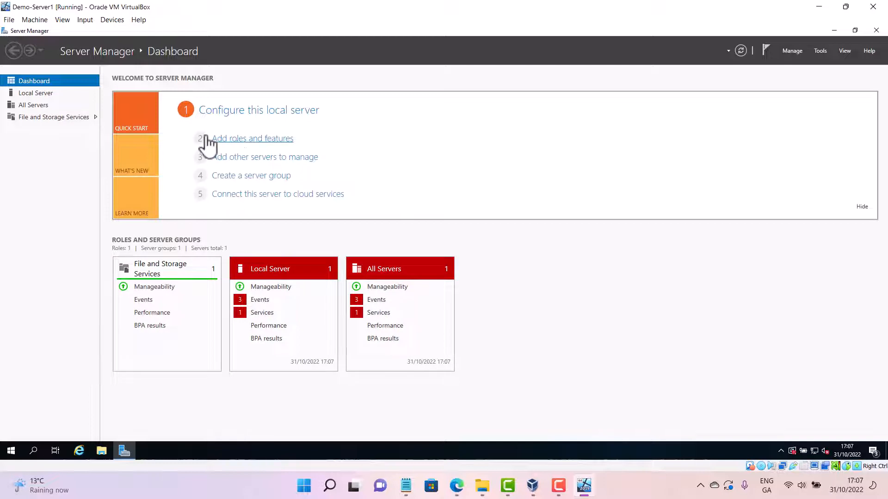
Start the Add Roles and Features wizard with role-based installation targeting Demo-Server1 from the server pool
{"action": "left_click", "coordinate": [254, 138]}
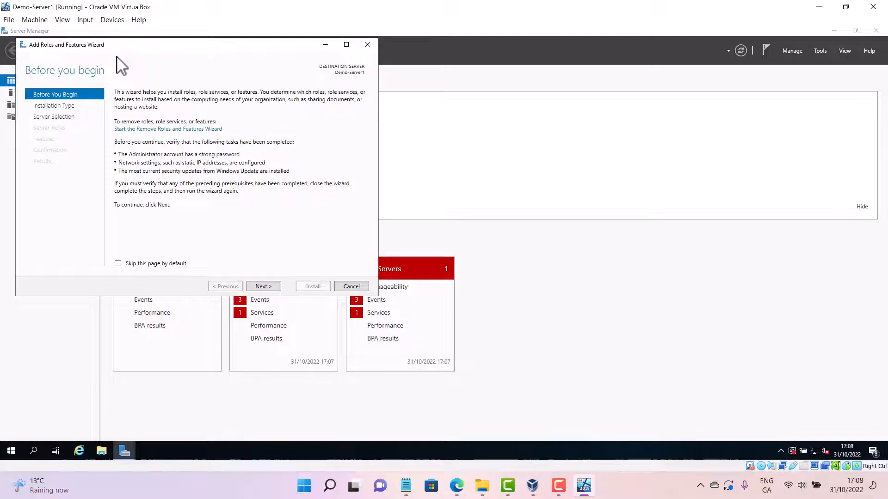
{"action": "left_click", "coordinate": [262, 287]}
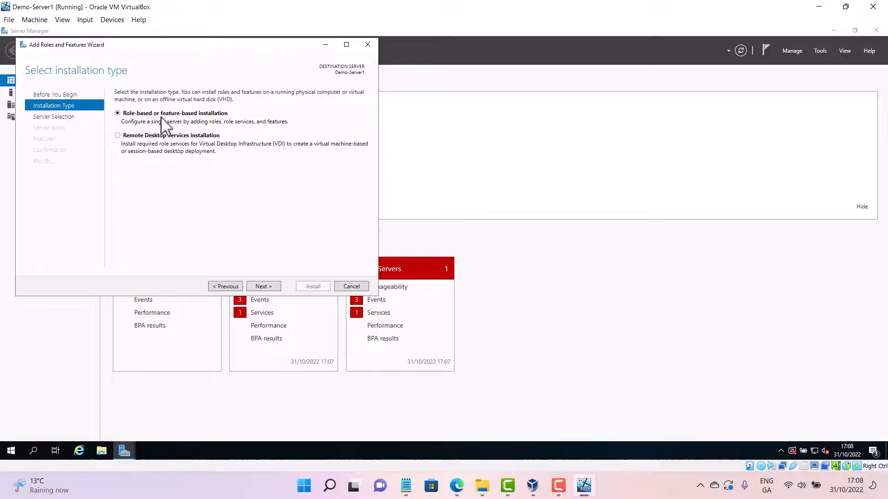
{"action": "left_click", "coordinate": [272, 286]}
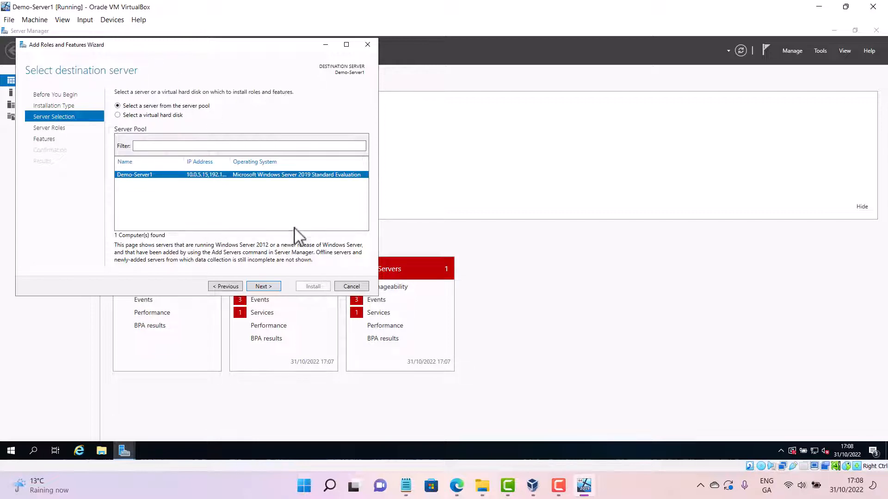
{"action": "left_click", "coordinate": [276, 286]}
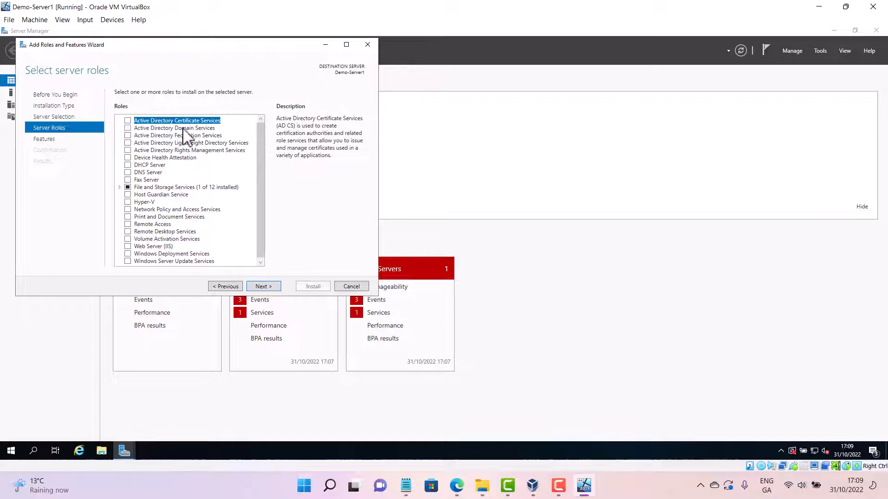
Select the Active Directory Domain Services role, add its required management features, and continue past the Features and AD DS pages
{"action": "left_click", "coordinate": [129, 128]}
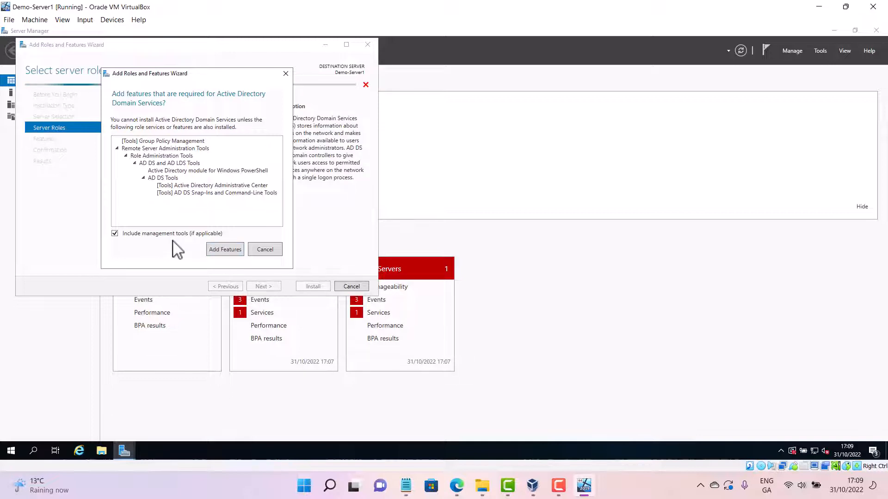
{"action": "left_click", "coordinate": [239, 252]}
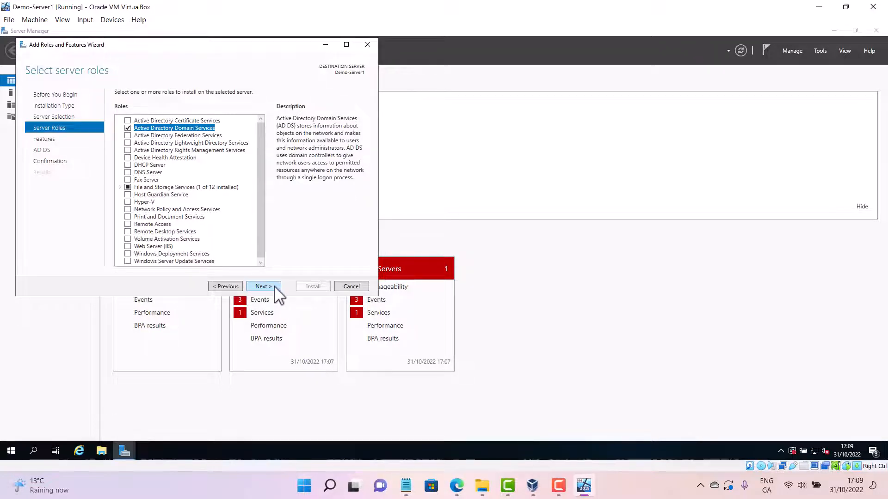
{"action": "left_click", "coordinate": [263, 287]}
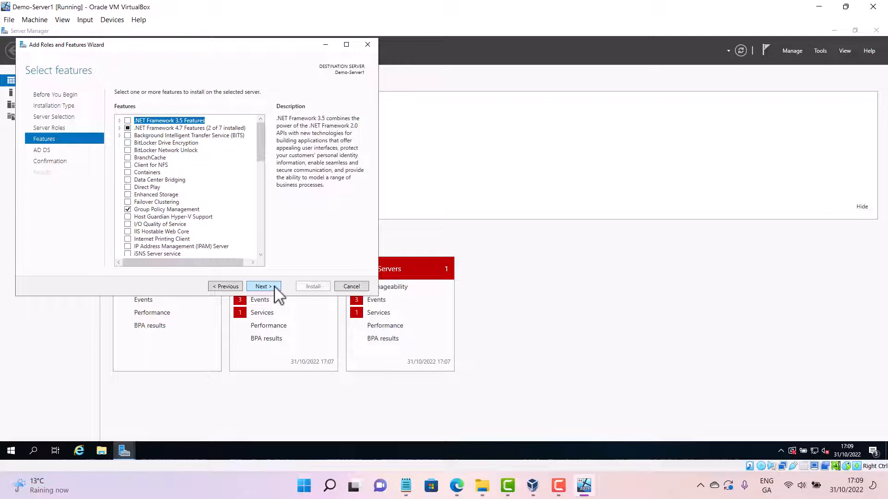
{"action": "left_click", "coordinate": [263, 287]}
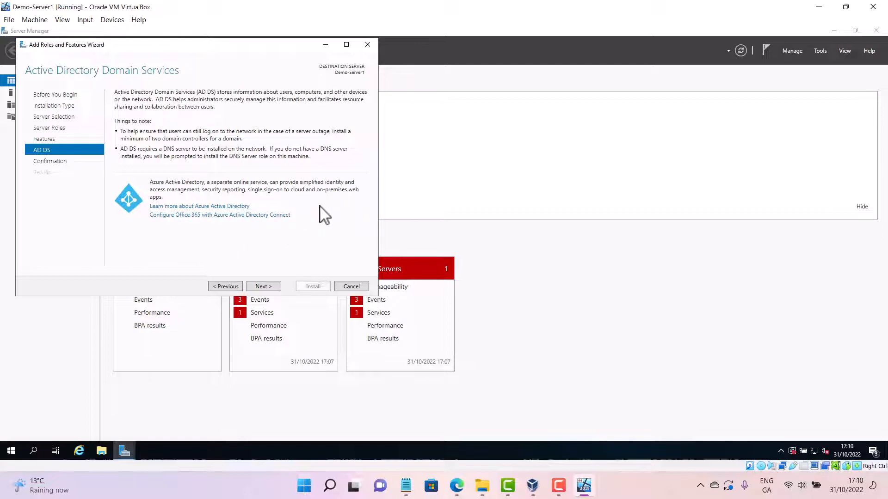
{"action": "left_click", "coordinate": [262, 287]}
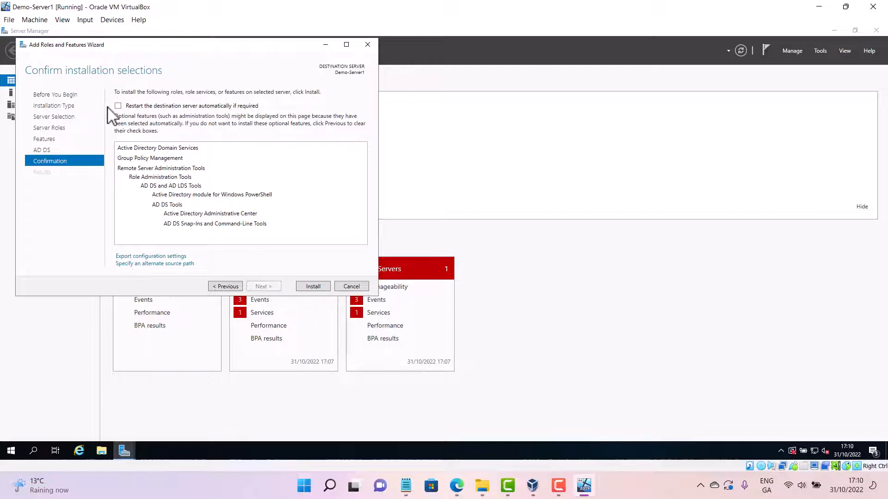
Allow automatic restart of the destination server and start the installation
{"action": "left_click", "coordinate": [126, 106]}
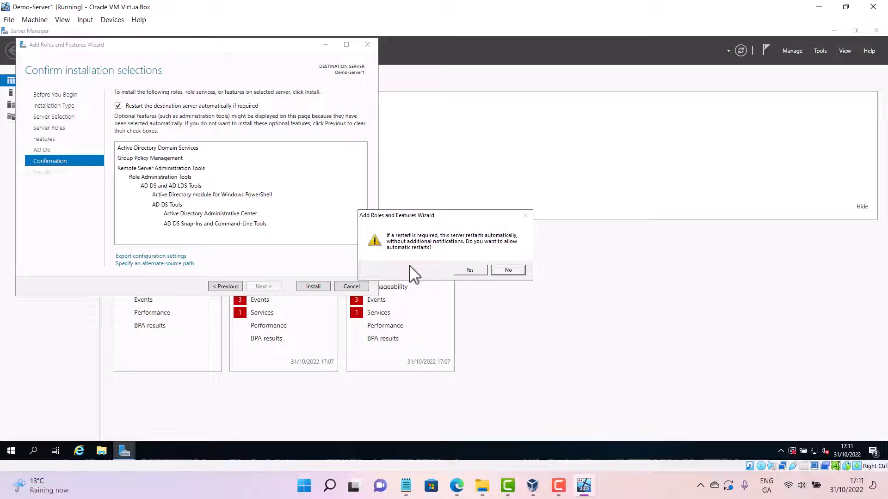
{"action": "left_click", "coordinate": [472, 272]}
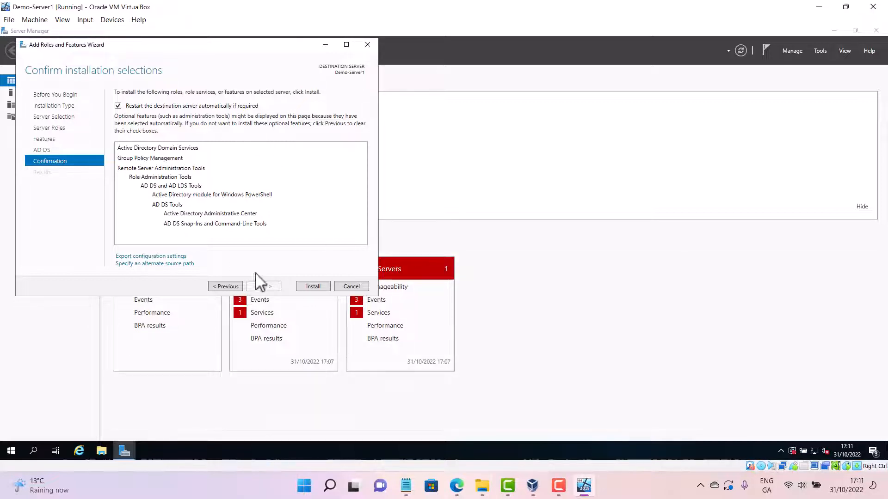
{"action": "left_click", "coordinate": [312, 288]}
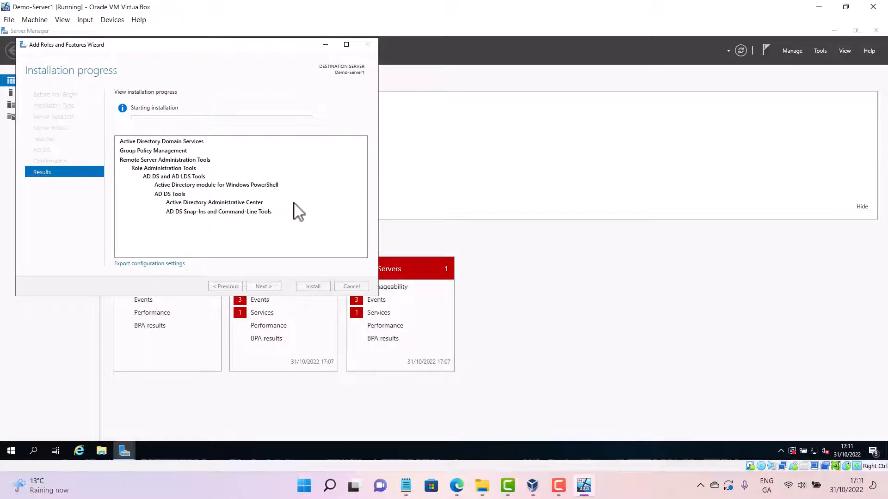
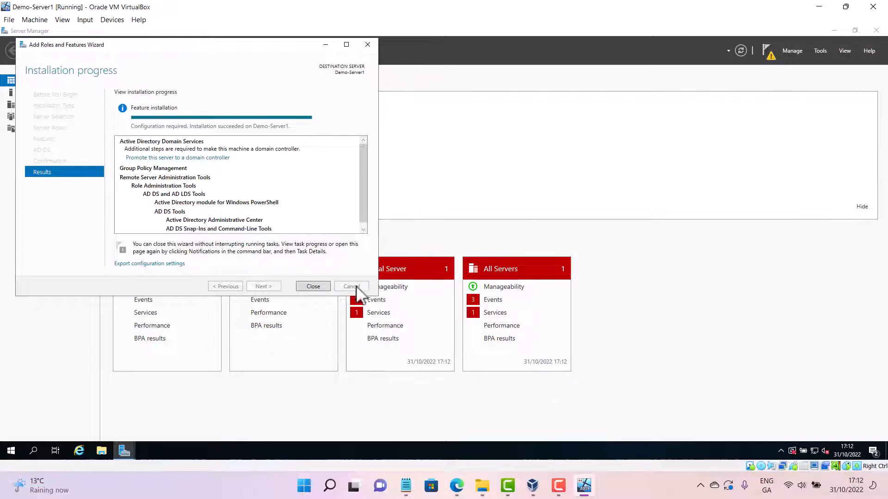
Close the Add Roles and Features wizard and start promoting this server to a domain controller from the notifications
{"action": "left_click", "coordinate": [322, 285]}
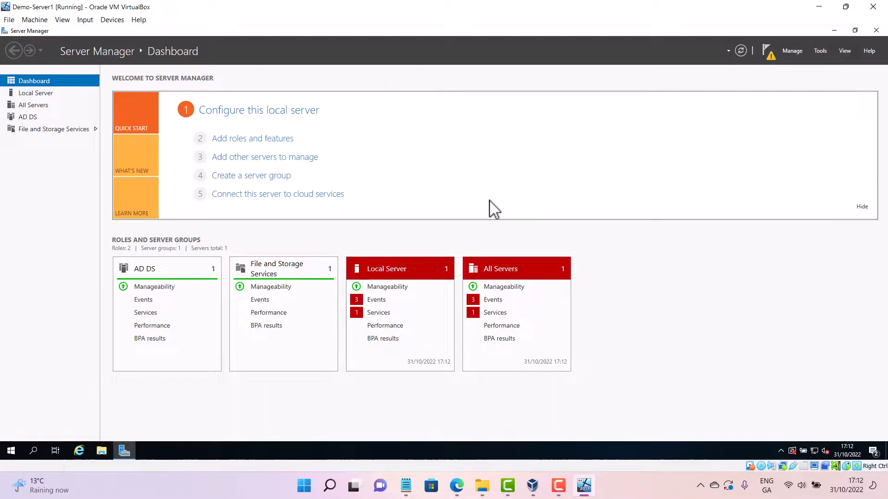
{"action": "left_click", "coordinate": [771, 60]}
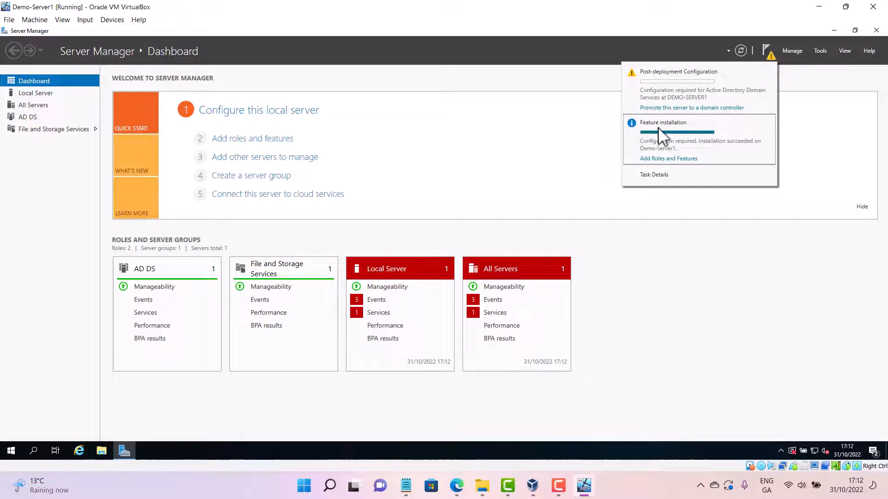
{"action": "left_click", "coordinate": [702, 108]}
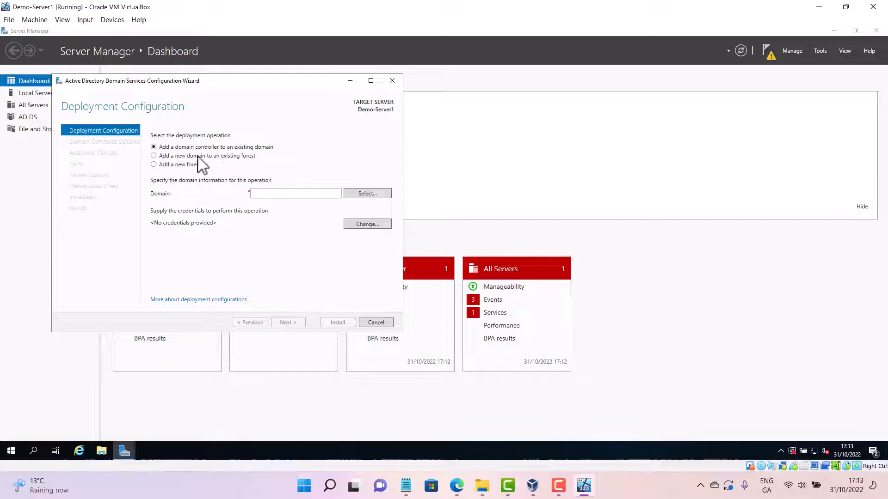
Choose to add a new forest with the root domain name Domain123.cct and continue
{"action": "left_click", "coordinate": [154, 165]}
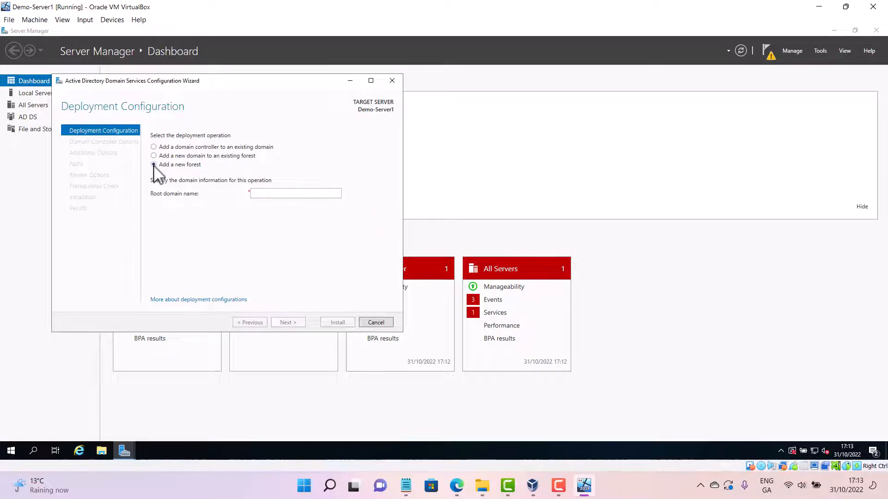
{"action": "left_click", "coordinate": [274, 194]}
{"action": "type", "text": "dem"}
{"action": "key", "text": "BackSpace"}
{"action": "key", "text": "BackSpace"}
{"action": "key", "text": "BackSpace"}
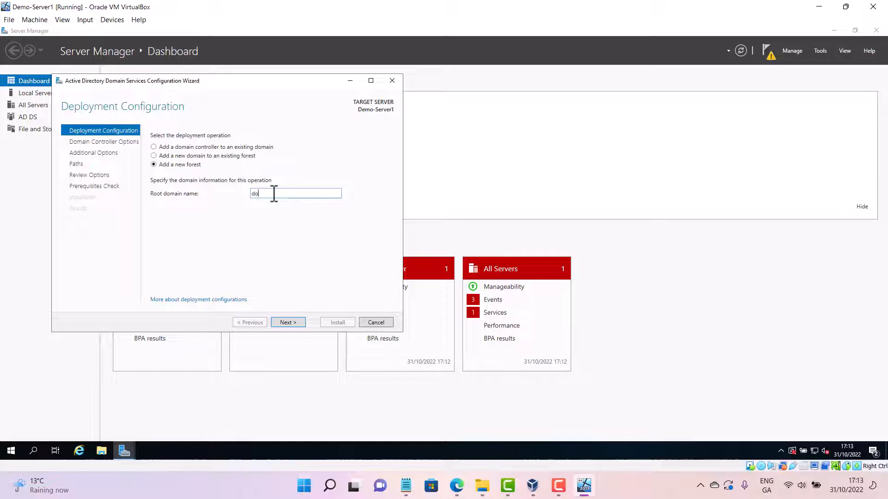
{"action": "type", "text": "Domain123.cct"}
{"action": "left_click", "coordinate": [301, 329]}
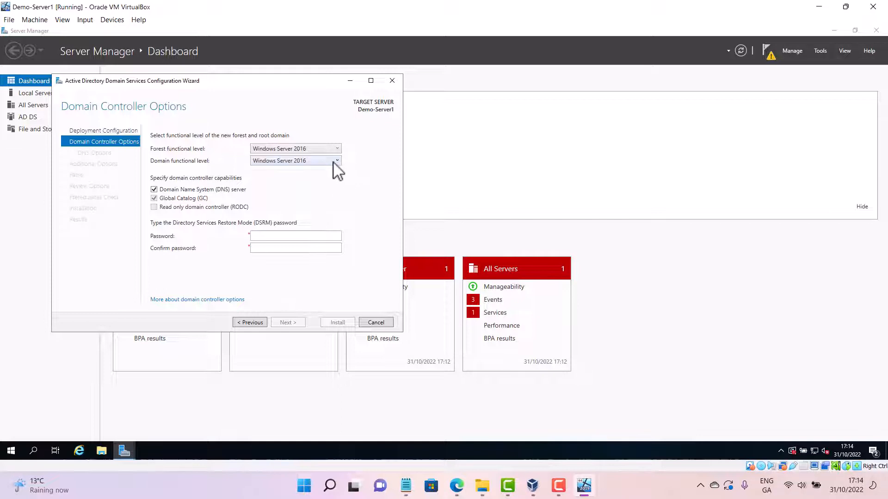
Keep the Windows Server 2016 forest and domain functional levels, enter and confirm the DSRM password, and continue
{"action": "left_click", "coordinate": [335, 161]}
{"action": "left_click", "coordinate": [336, 162]}
{"action": "left_click", "coordinate": [337, 149]}
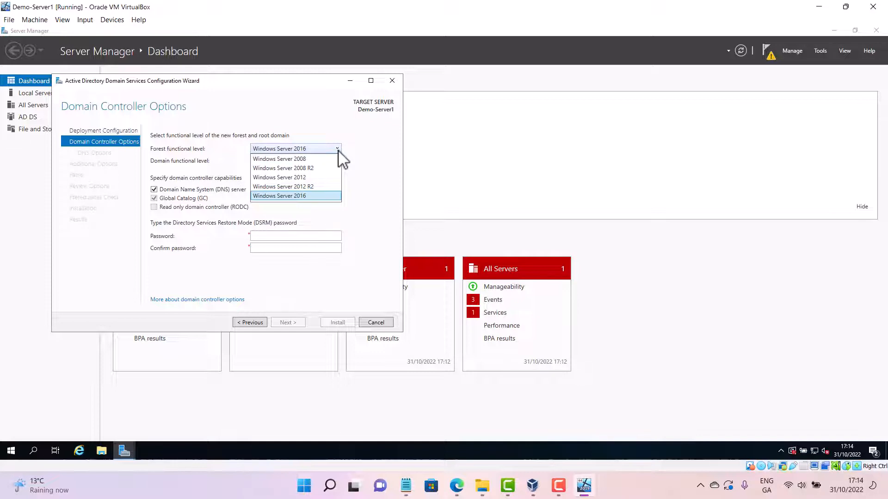
{"action": "left_click", "coordinate": [338, 150]}
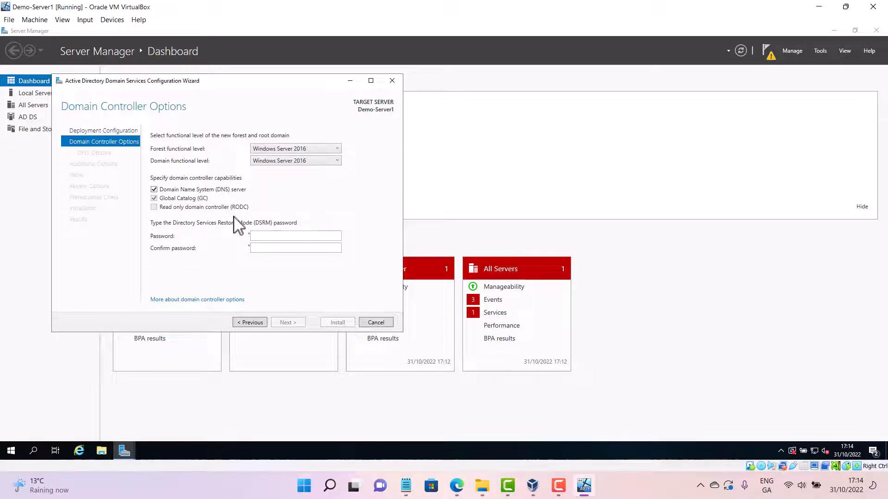
{"action": "left_click", "coordinate": [261, 236]}
{"action": "type", "text": "P•••••"}
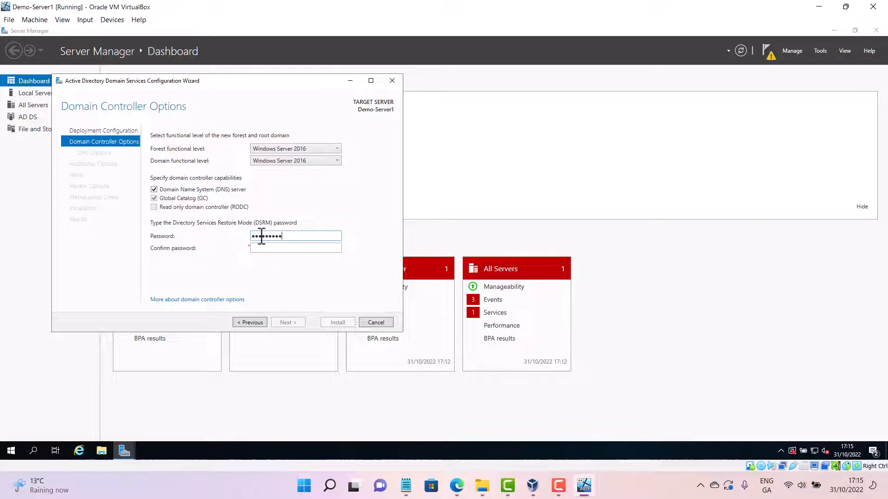
{"action": "key", "text": "Tab"}
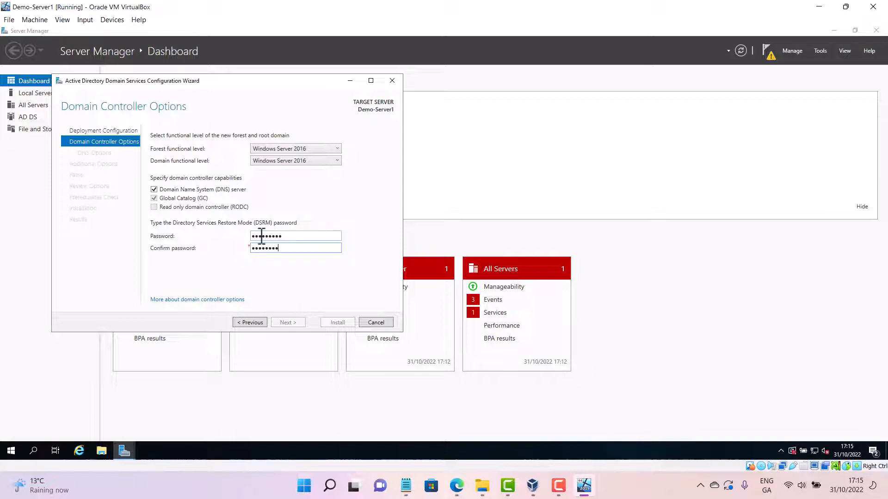
{"action": "type", "text": "•••••••••"}
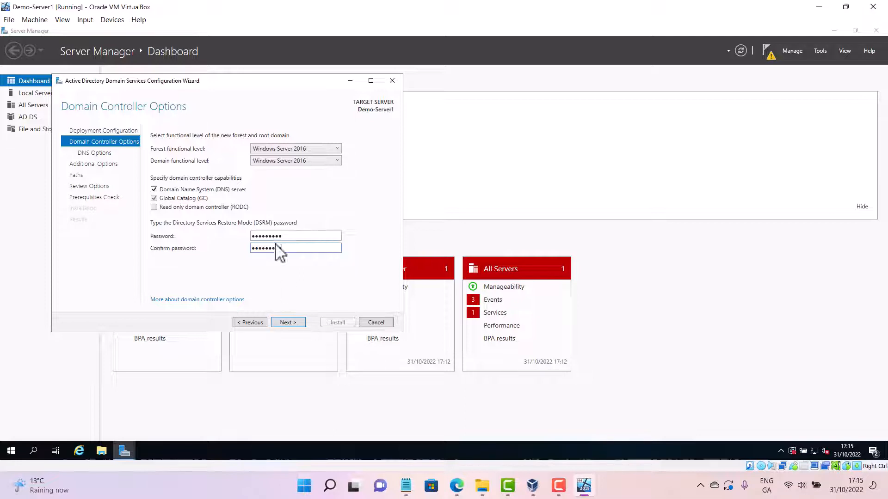
{"action": "left_click", "coordinate": [288, 322]}
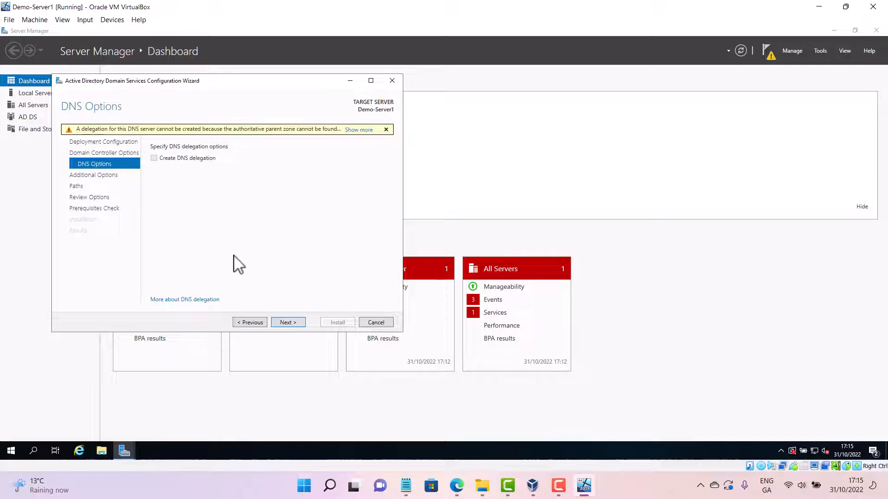
Accept the default DNS, NetBIOS, path and review options, check the prerequisites, and install the domain controller
{"action": "left_click", "coordinate": [287, 322]}
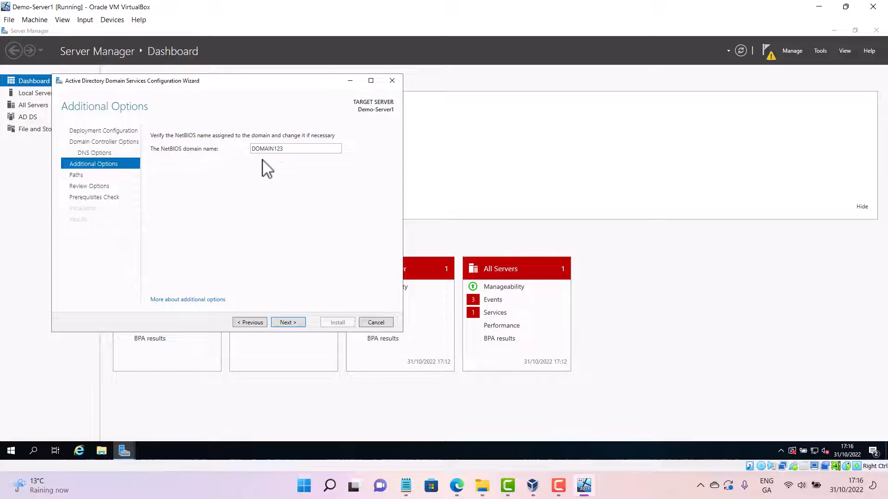
{"action": "left_click", "coordinate": [296, 322]}
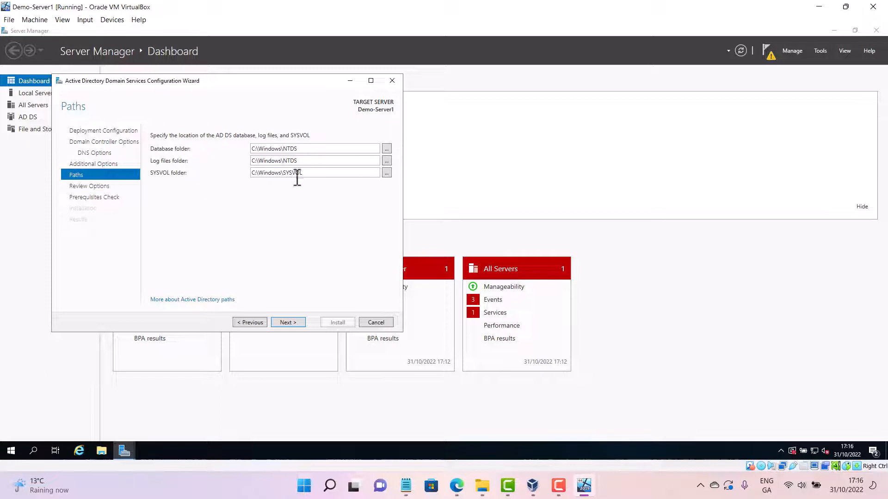
{"action": "left_click", "coordinate": [288, 323]}
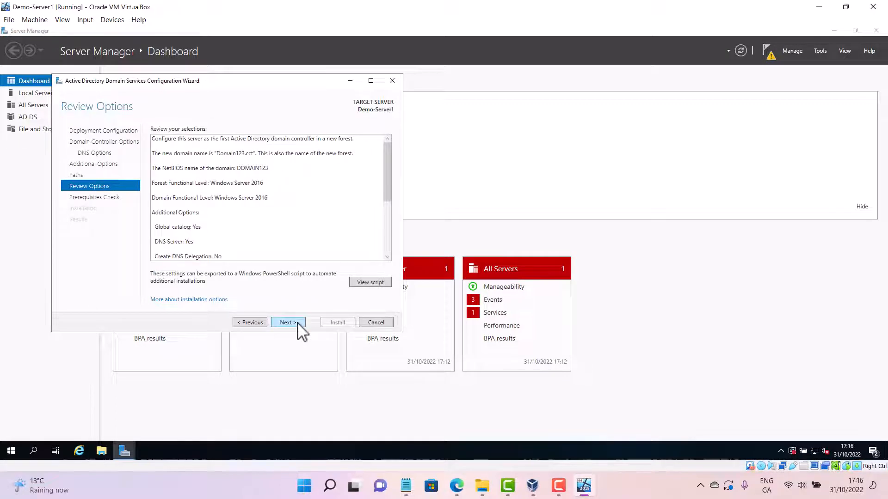
{"action": "left_click", "coordinate": [288, 323]}
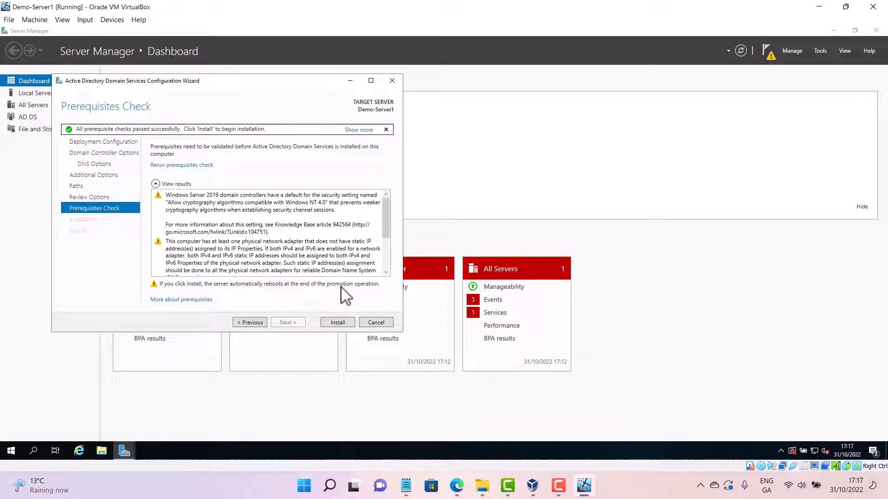
{"action": "scroll", "coordinate": [287, 274], "scroll_direction": "down", "scroll_amount": 3}
{"action": "scroll", "coordinate": [169, 252], "scroll_direction": "down", "scroll_amount": 3}
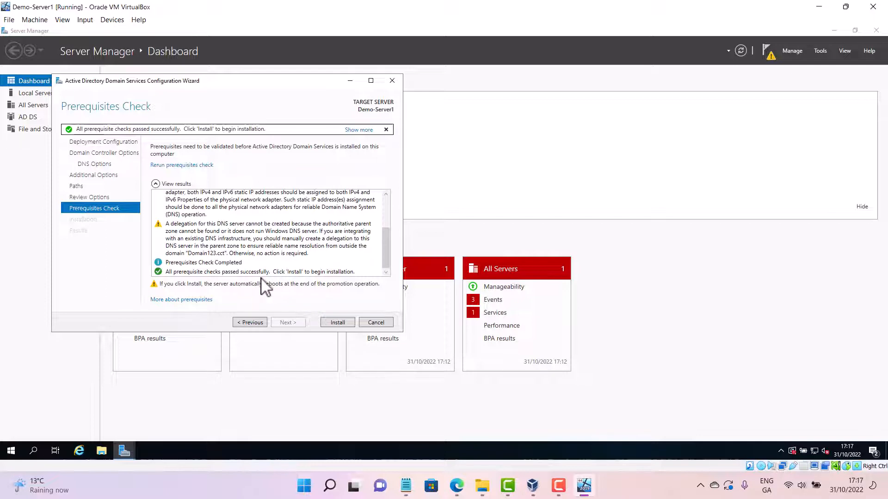
{"action": "left_click", "coordinate": [341, 324]}
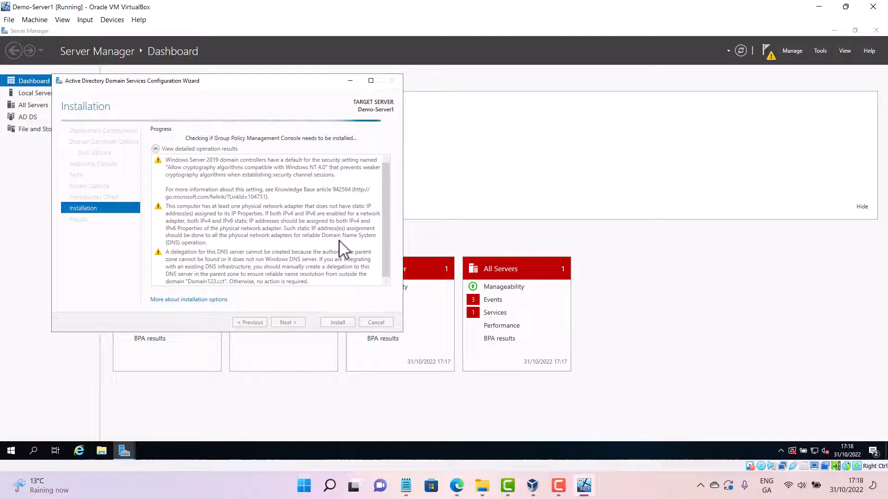
Review the feature installation task details from the notifications and close them
{"action": "left_click", "coordinate": [768, 58]}
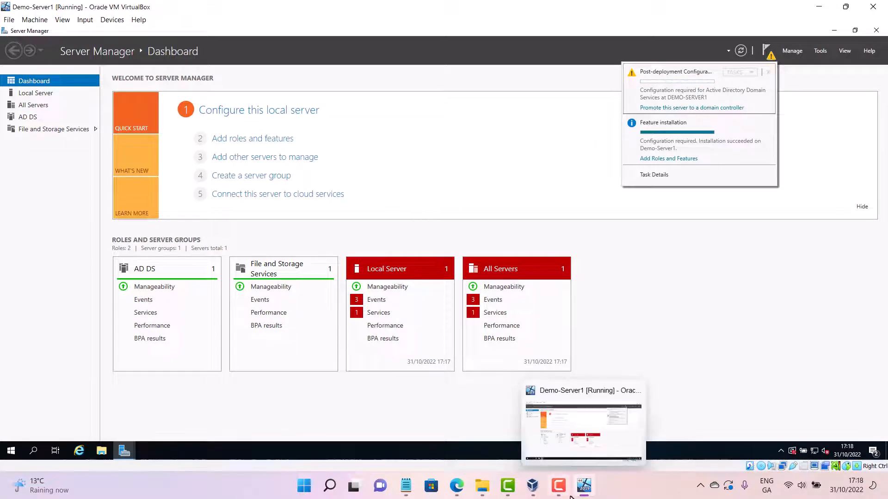
{"action": "left_click", "coordinate": [584, 489]}
{"action": "left_click", "coordinate": [584, 489]}
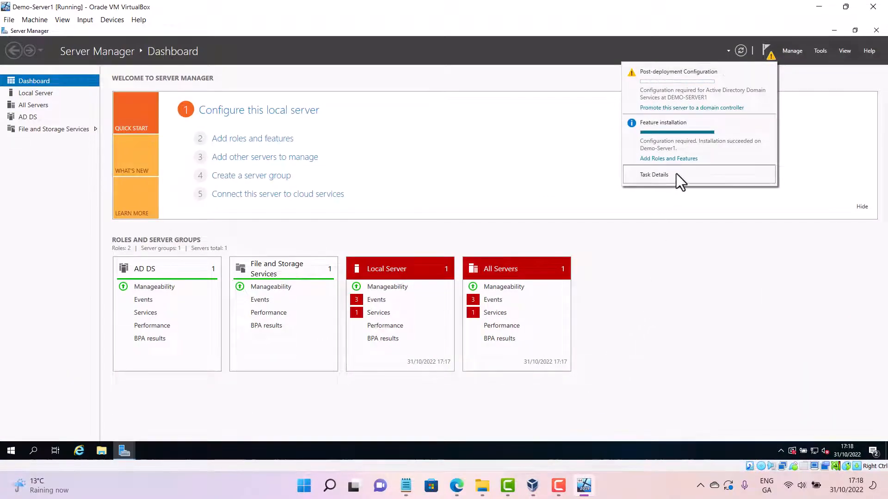
{"action": "left_click", "coordinate": [681, 160]}
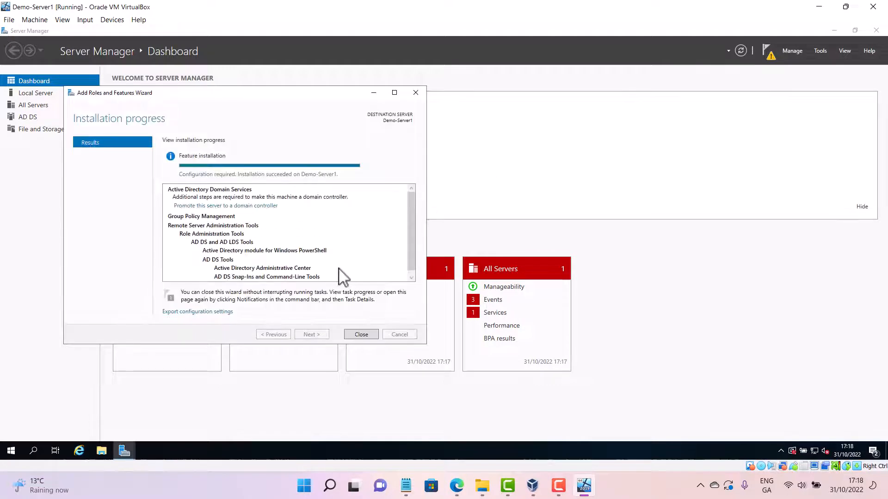
{"action": "scroll", "coordinate": [337, 278], "scroll_direction": "down", "scroll_amount": 1}
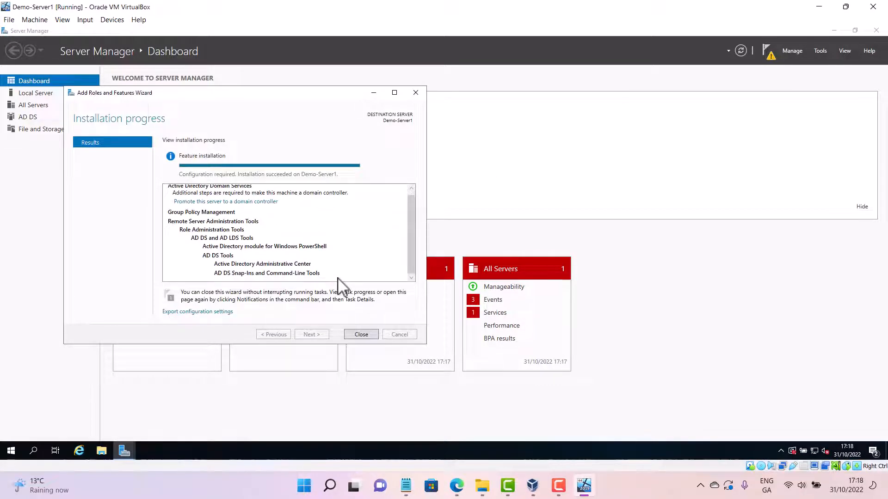
{"action": "left_click", "coordinate": [361, 336]}
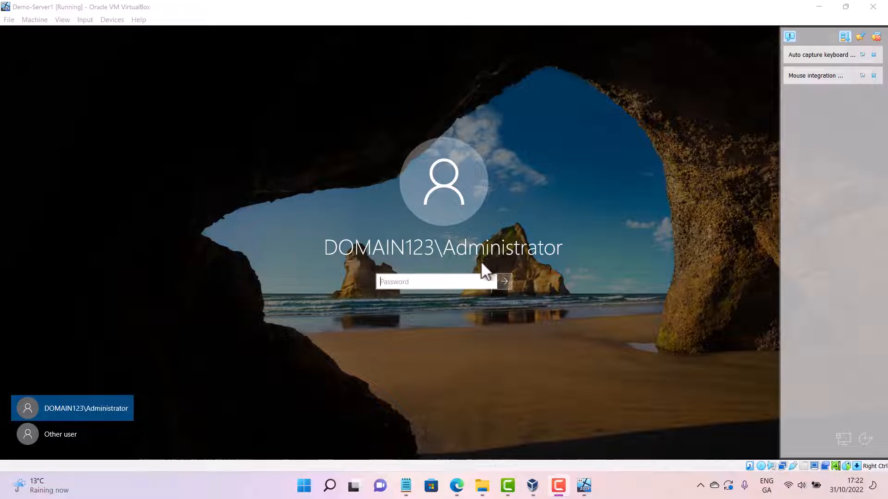
Switch to VirtualBox Manager and show the running Demo-Server2 VM window
{"action": "mouse_move", "coordinate": [549, 495]}
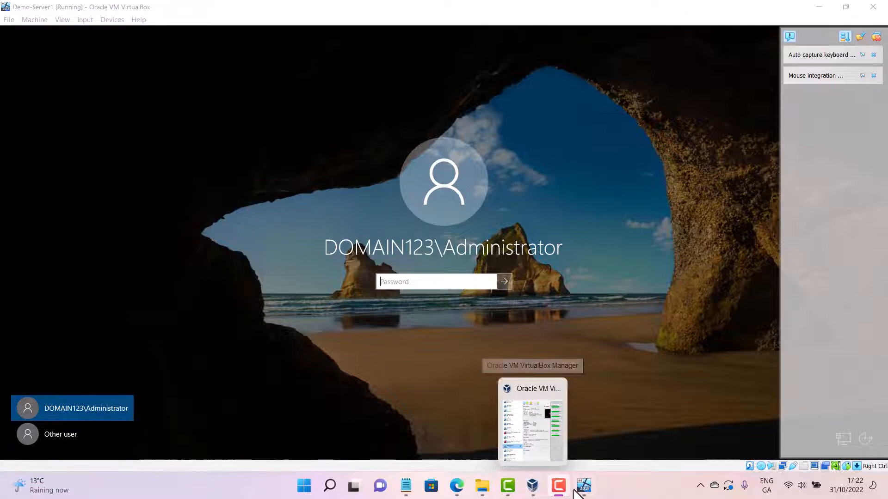
{"action": "left_click", "coordinate": [534, 487]}
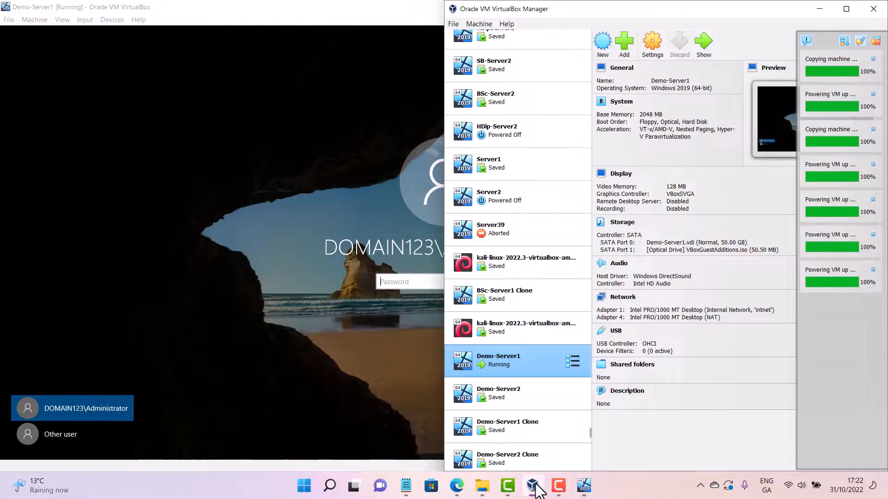
{"action": "left_click", "coordinate": [705, 40]}
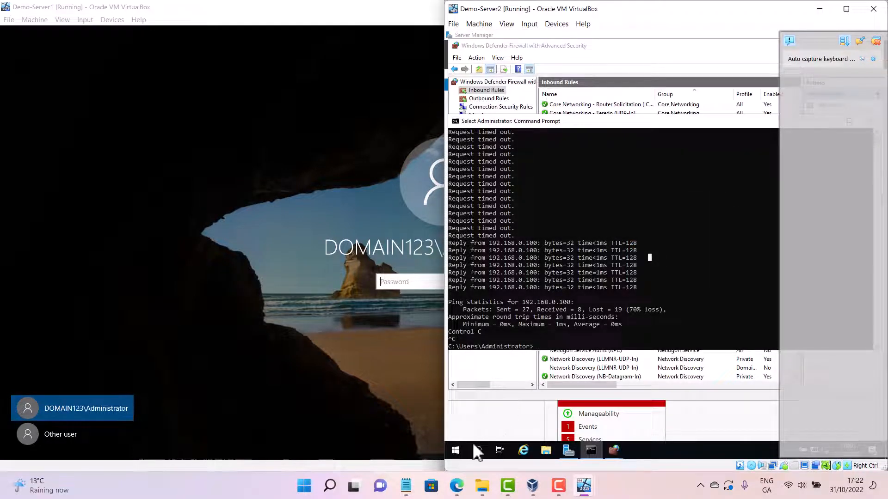
Sign out of Demo-Server2
{"action": "right_click", "coordinate": [459, 448]}
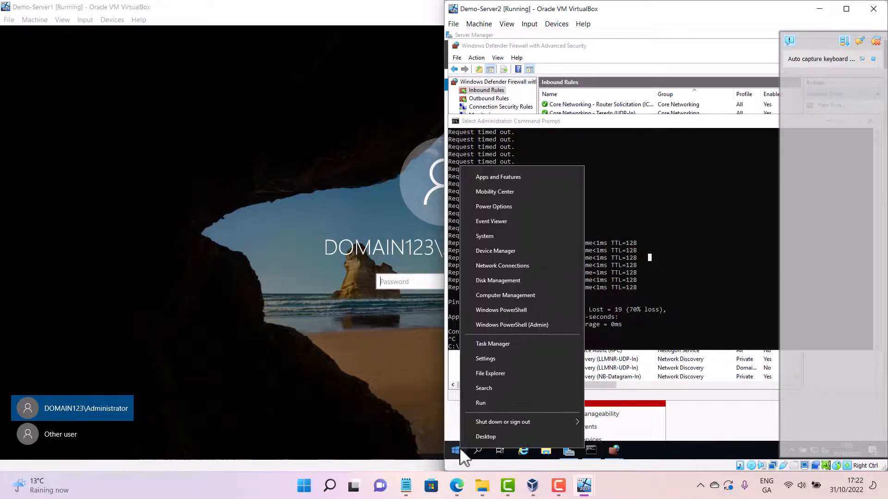
{"action": "mouse_move", "coordinate": [520, 422]}
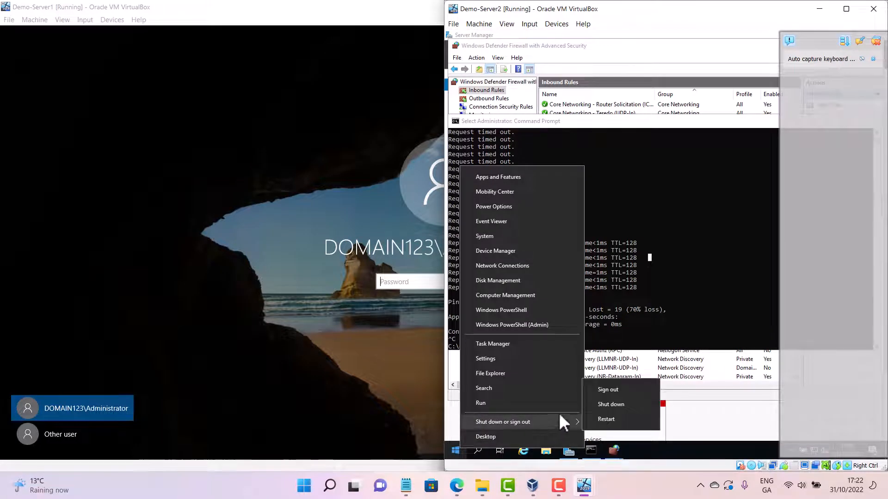
{"action": "left_click", "coordinate": [626, 389]}
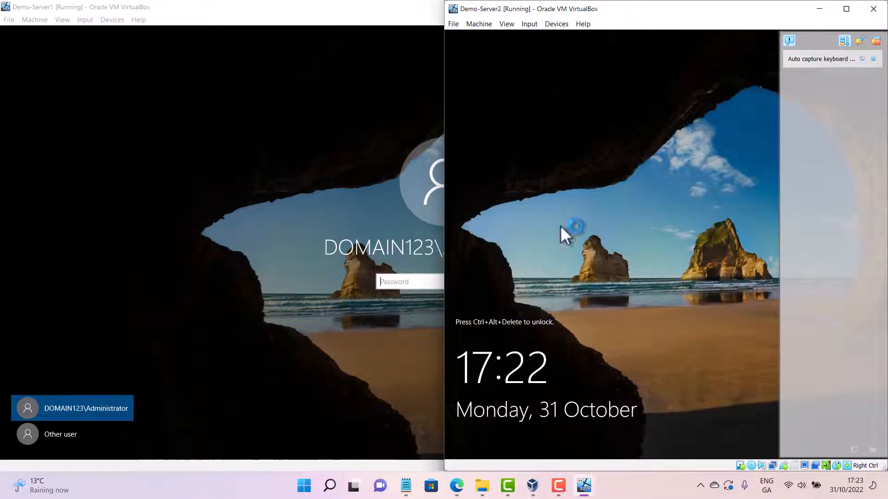
Send the Ctrl+Alt+Del unlock combination to Demo-Server2 to reach its sign-in prompt
{"action": "left_click", "coordinate": [528, 24]}
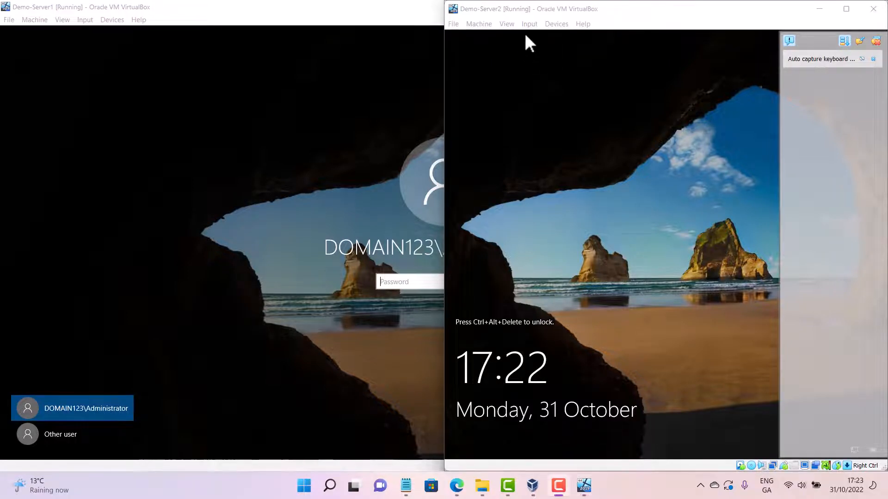
{"action": "left_click", "coordinate": [528, 25]}
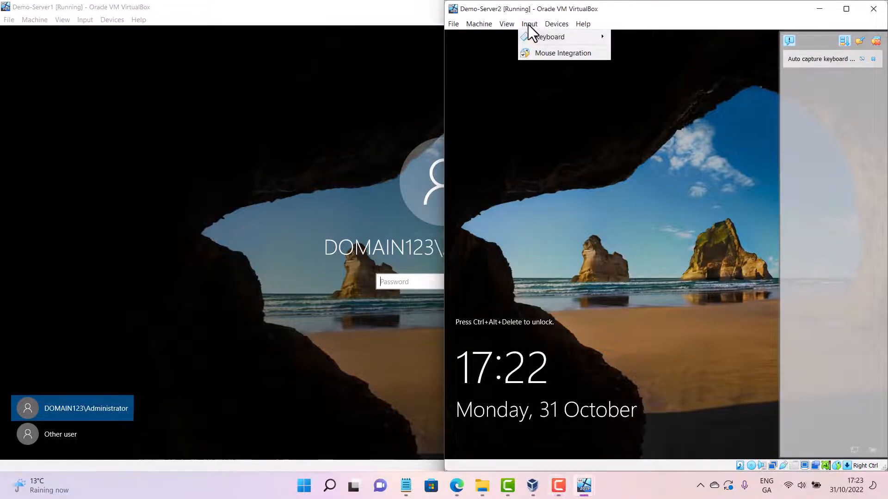
{"action": "mouse_move", "coordinate": [548, 36]}
{"action": "left_click", "coordinate": [670, 64]}
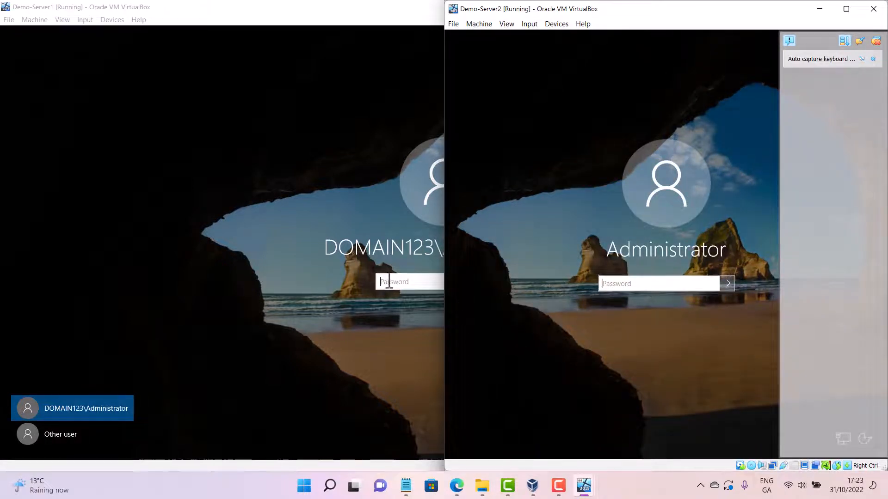
Sign in to Demo-Server1 as DOMAIN123\Administrator with the account password
{"action": "left_click", "coordinate": [412, 281]}
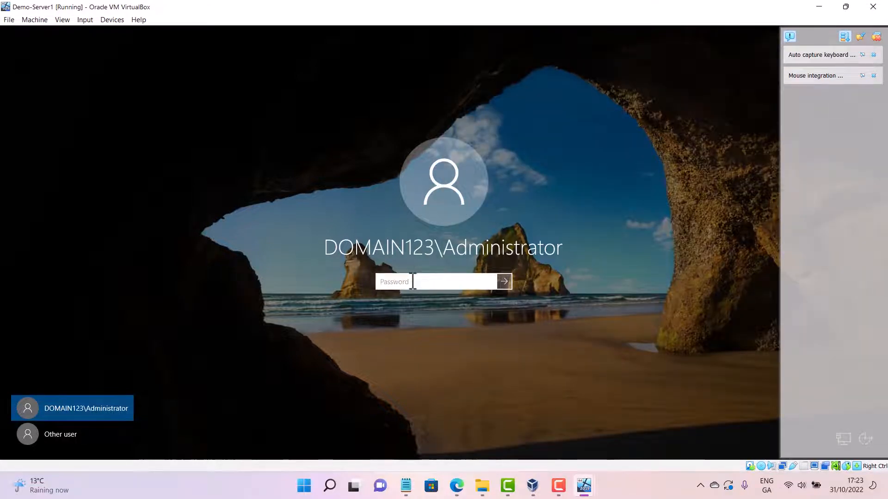
{"action": "type", "text": "Pa"}
{"action": "key", "text": "Return"}
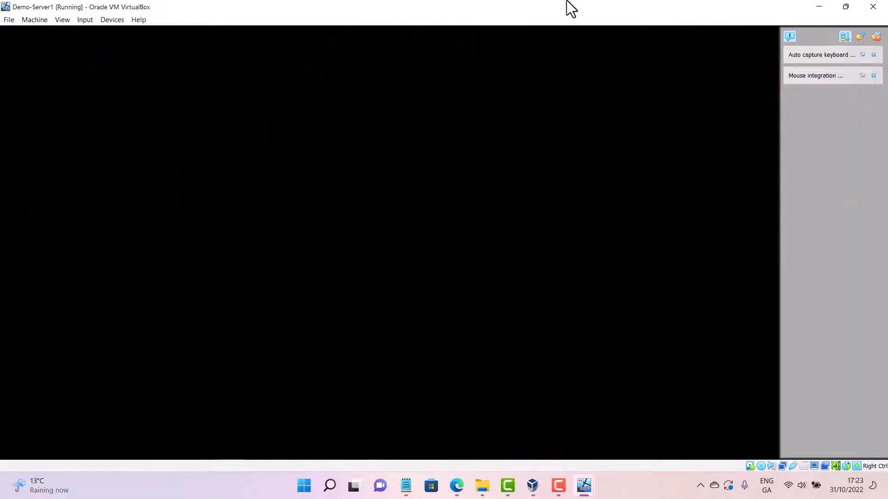
Snap the Demo-Server1 window to the left half and place Demo-Server2 beside it
{"action": "left_click_drag", "start_coordinate": [567, 6], "coordinate": [1, 185]}
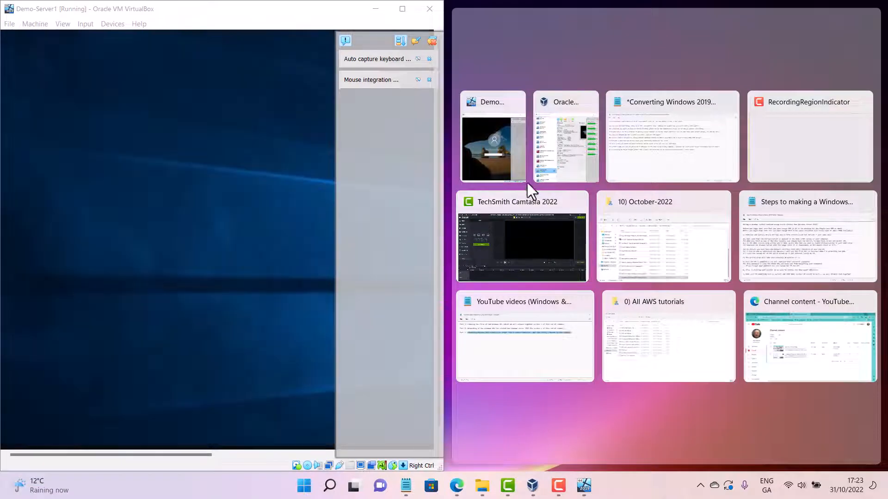
{"action": "left_click", "coordinate": [507, 159]}
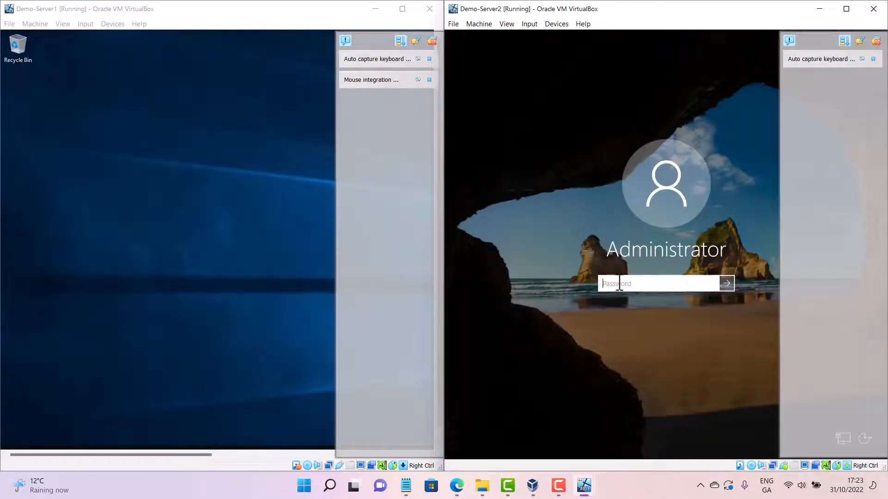
Maximize the Demo-Server1 window, minimize Server Manager and cancel the Shutdown Event Tracker dialog
{"action": "left_click", "coordinate": [432, 43]}
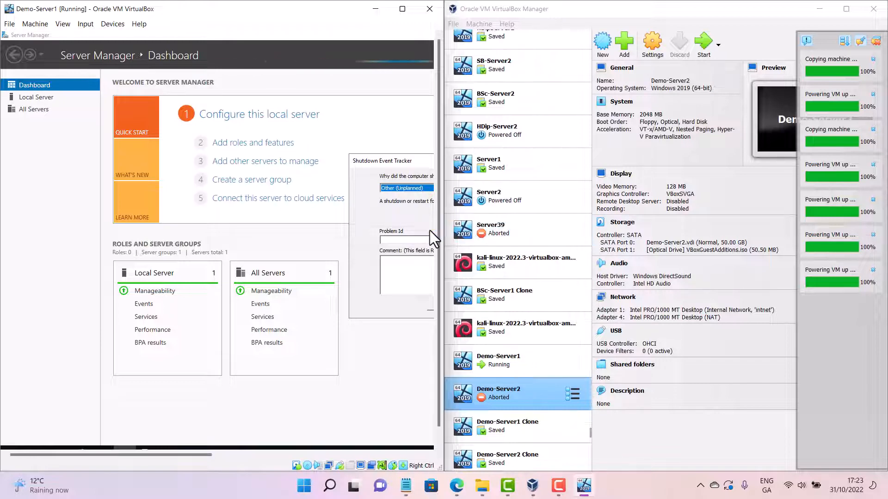
{"action": "left_click", "coordinate": [414, 188]}
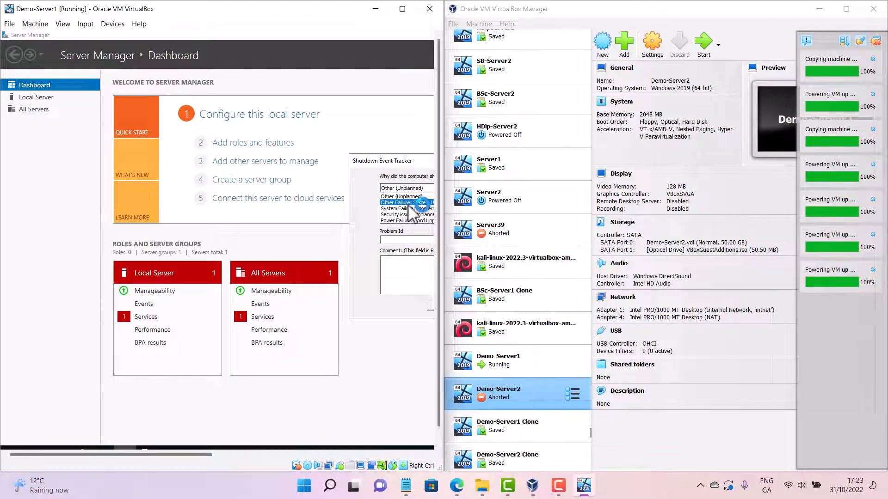
{"action": "left_click", "coordinate": [403, 9]}
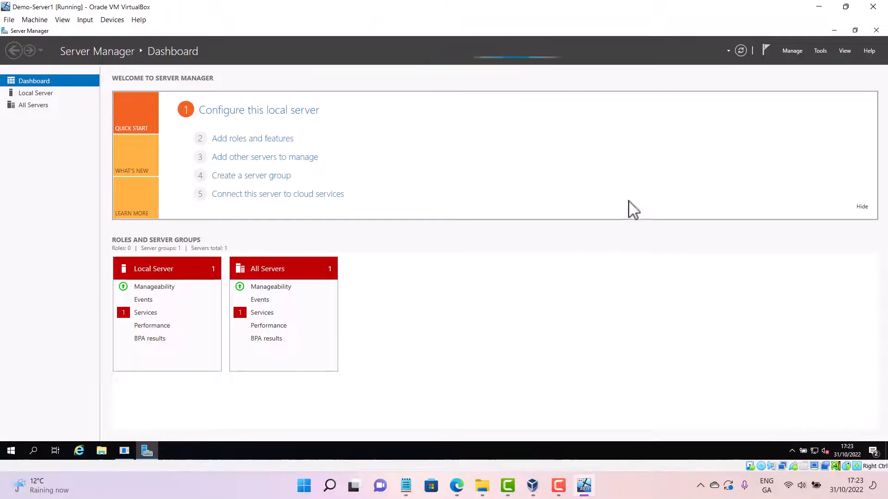
{"action": "left_click", "coordinate": [834, 31]}
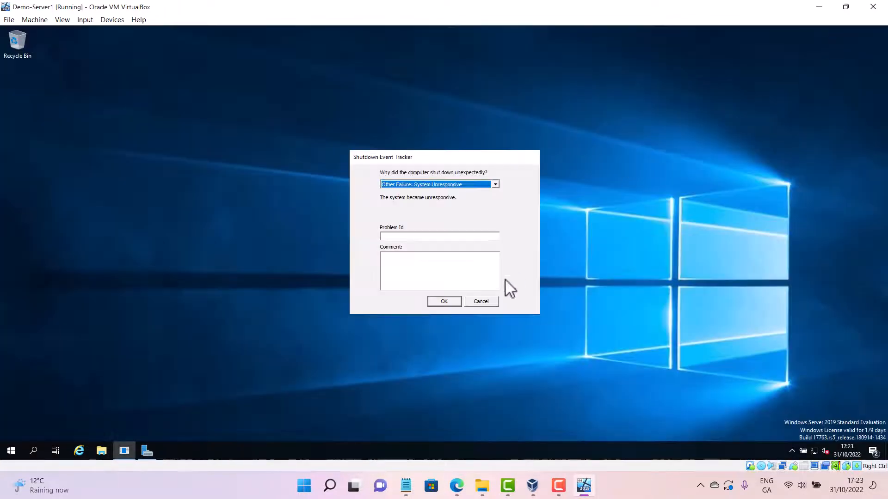
{"action": "left_click", "coordinate": [484, 303]}
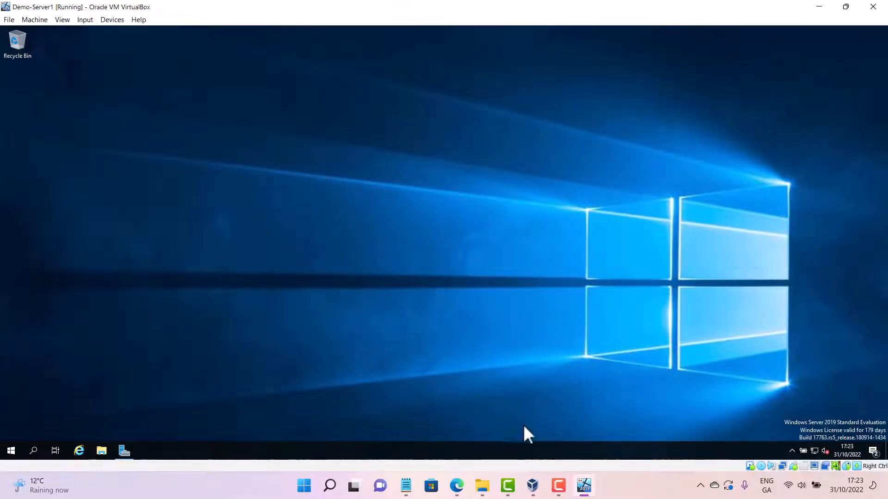
Start the aborted Demo-Server2 virtual machine again from VirtualBox Manager and bring its window forward
{"action": "left_click", "coordinate": [583, 488]}
{"action": "left_click", "coordinate": [583, 488]}
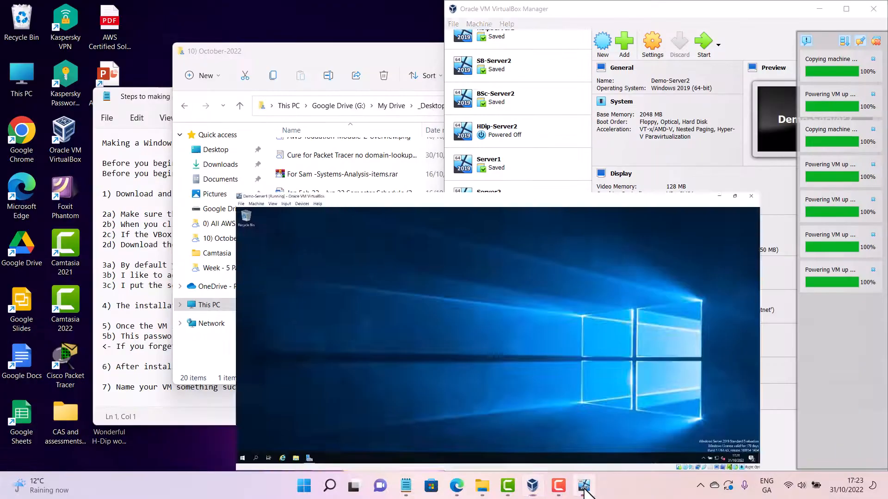
{"action": "left_click", "coordinate": [583, 488]}
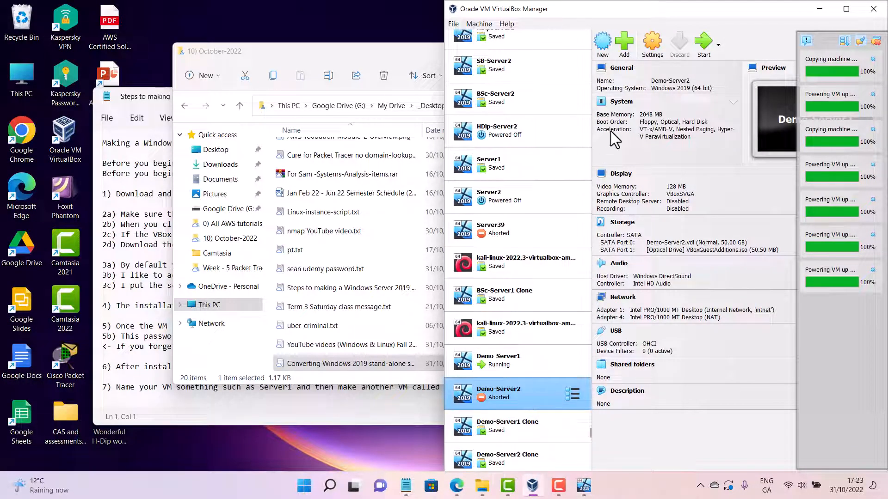
{"action": "left_click", "coordinate": [704, 44]}
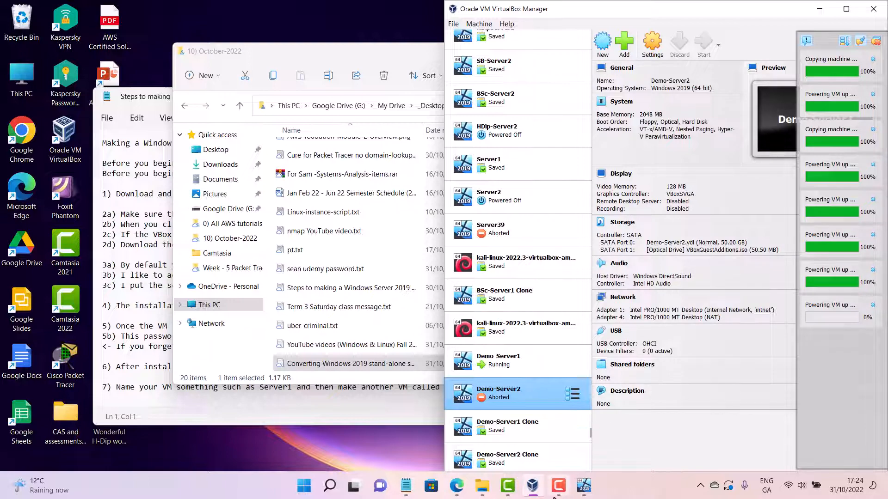
{"action": "left_click", "coordinate": [532, 487]}
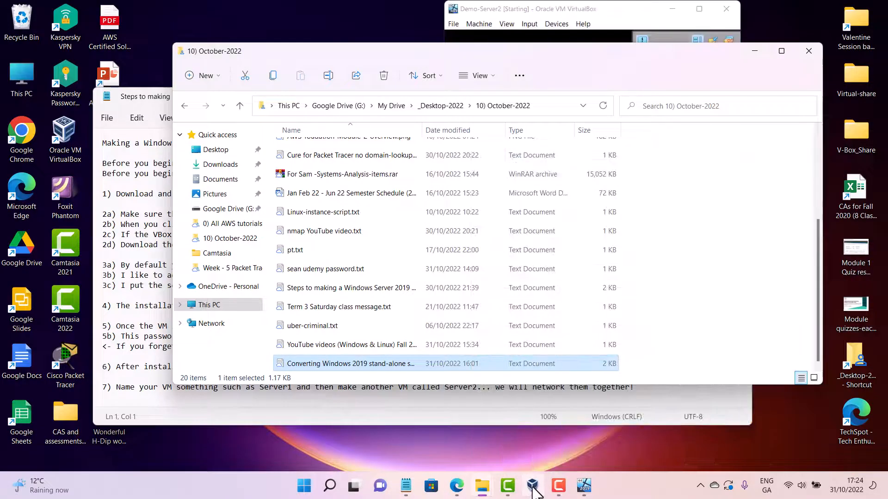
{"action": "left_click", "coordinate": [699, 13]}
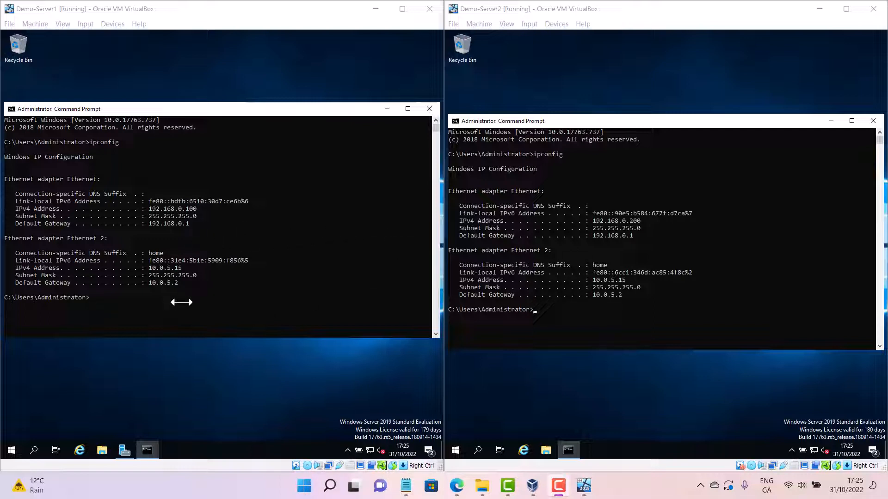
Ping Demo-Server2 at 192.168.0.200 from the Demo-Server1 command prompt
{"action": "left_click", "coordinate": [203, 295]}
{"action": "type", "text": "p"}
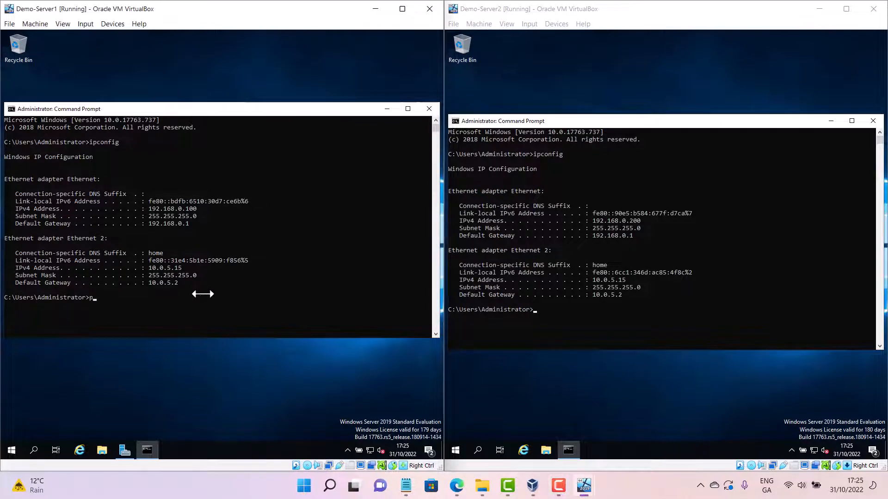
{"action": "type", "text": "ing 192.168.0.200"}
{"action": "key", "text": "Return"}
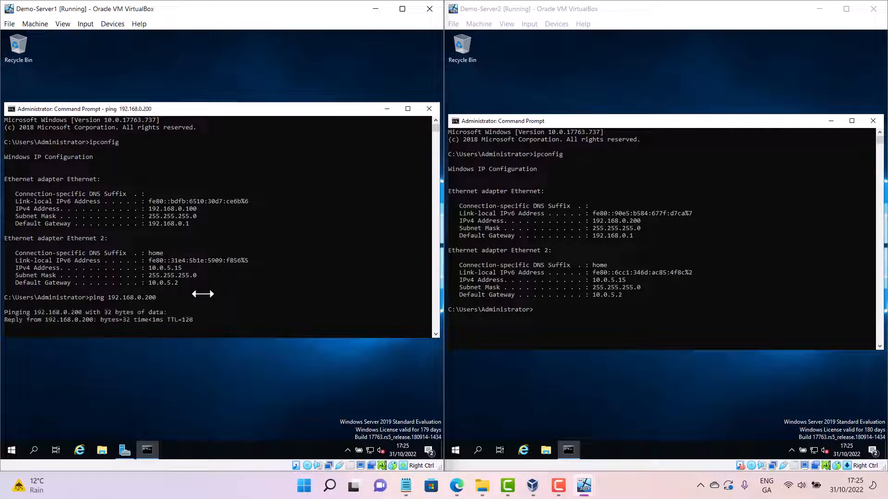
Ping Demo-Server1 at 192.168.0.100 from the Demo-Server2 command prompt
{"action": "left_click", "coordinate": [551, 310]}
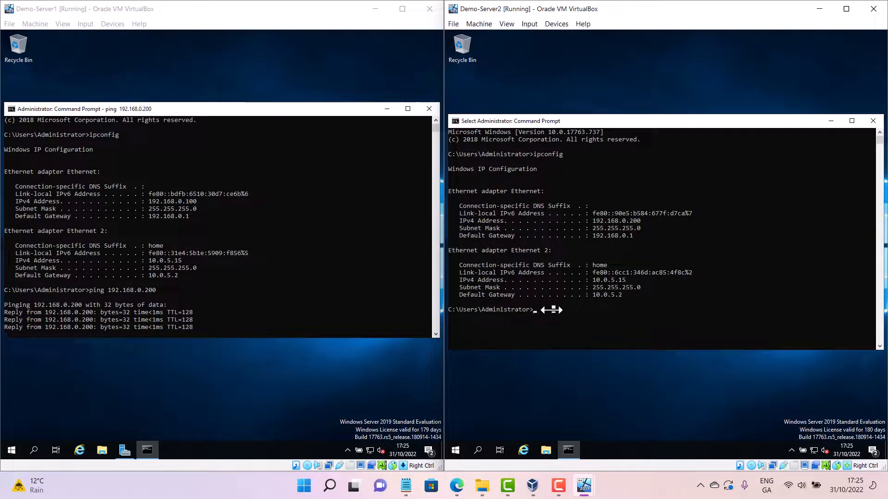
{"action": "type", "text": "ping 19"}
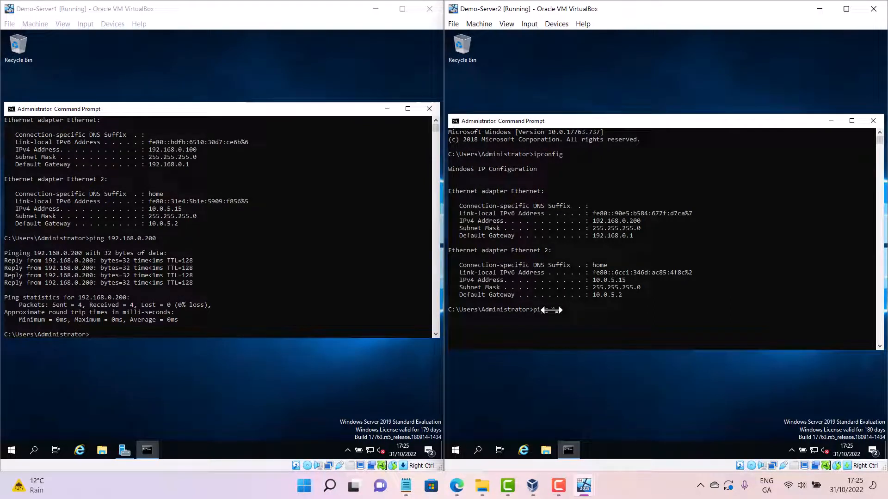
{"action": "type", "text": "2.168.0.100"}
{"action": "key", "text": "Return"}
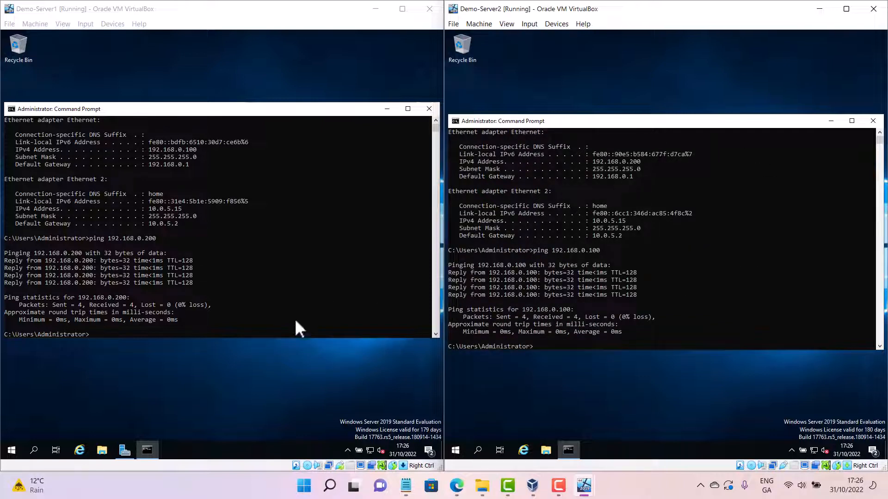
Run hostname at the Demo-Server1 command prompt to show its computer name
{"action": "left_click", "coordinate": [273, 328]}
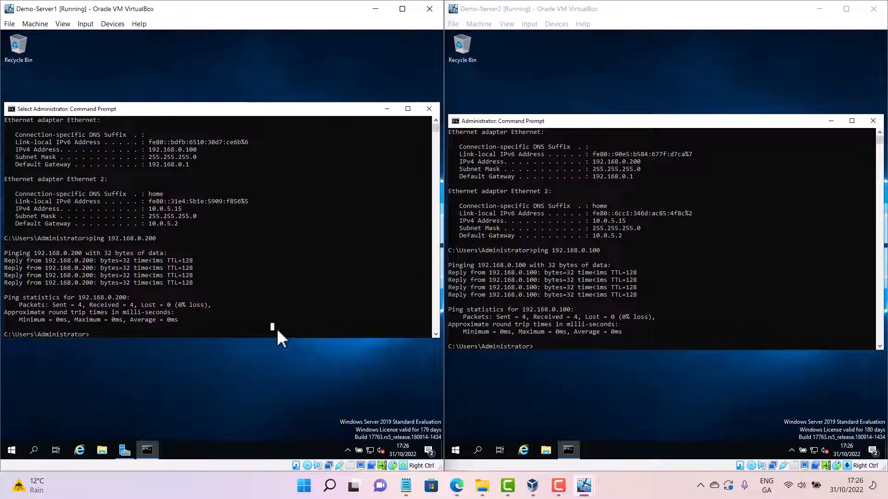
{"action": "type", "text": "hostname"}
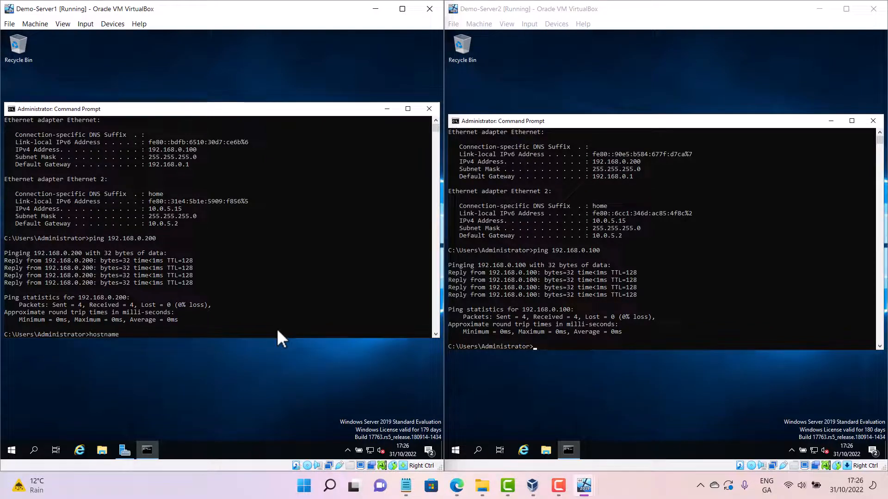
{"action": "key", "text": "Return"}
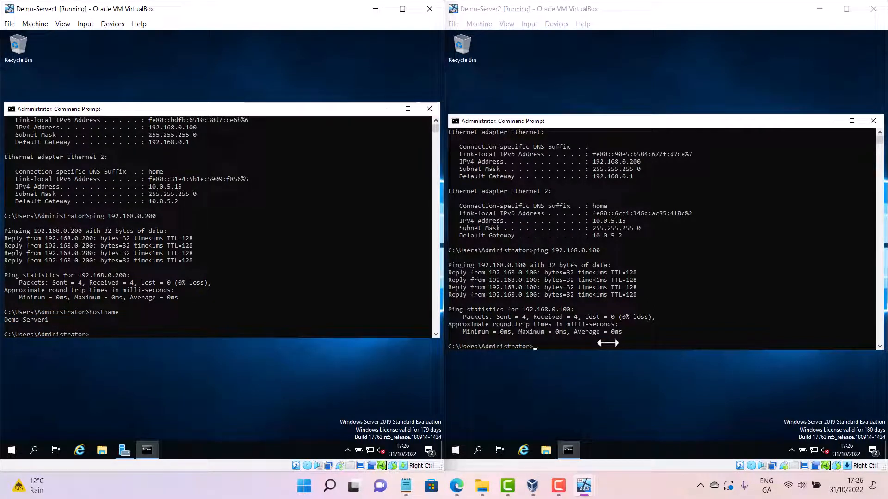
Ping demo-server1 by name from the Demo-Server2 command prompt
{"action": "left_click", "coordinate": [601, 345]}
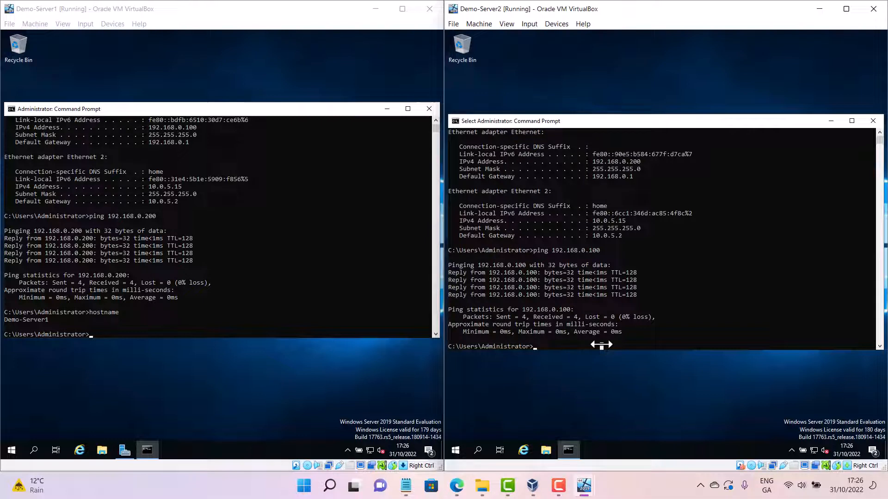
{"action": "type", "text": "ping"}
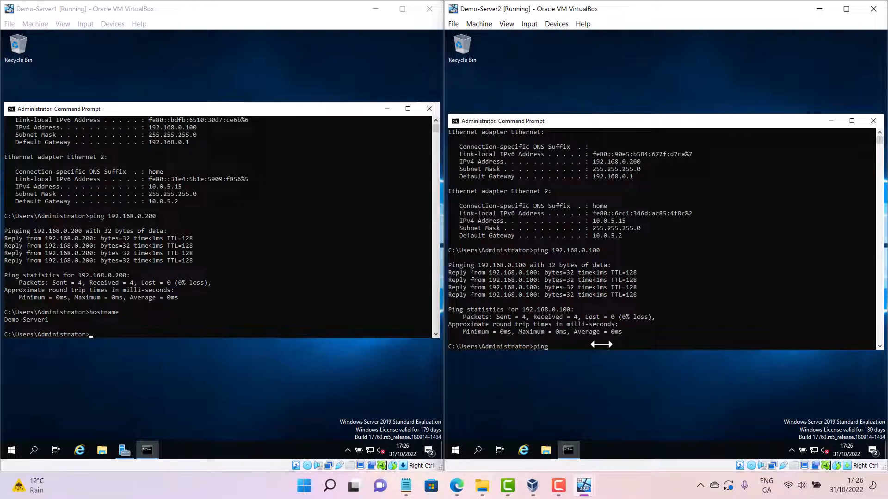
{"action": "type", "text": " demo-server1"}
{"action": "key", "text": "Return"}
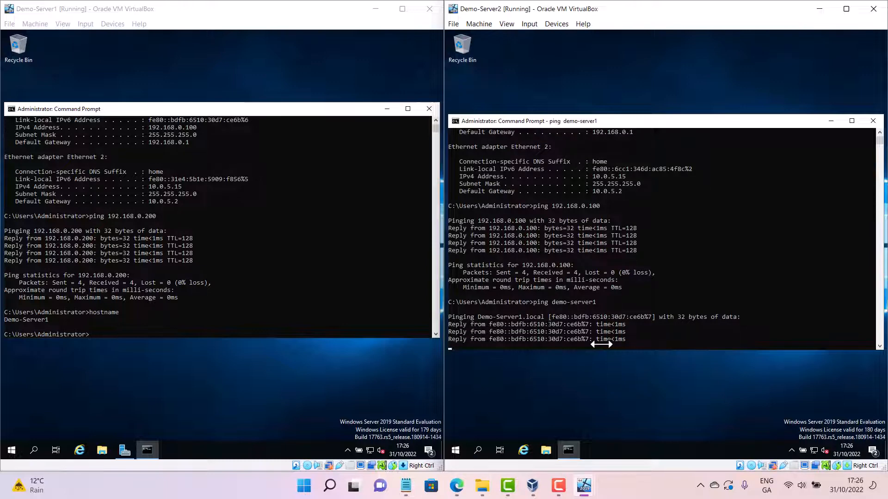
Ping demo-server2 by name from the Demo-Server1 command prompt
{"action": "left_click", "coordinate": [310, 328]}
{"action": "type", "text": "ping d"}
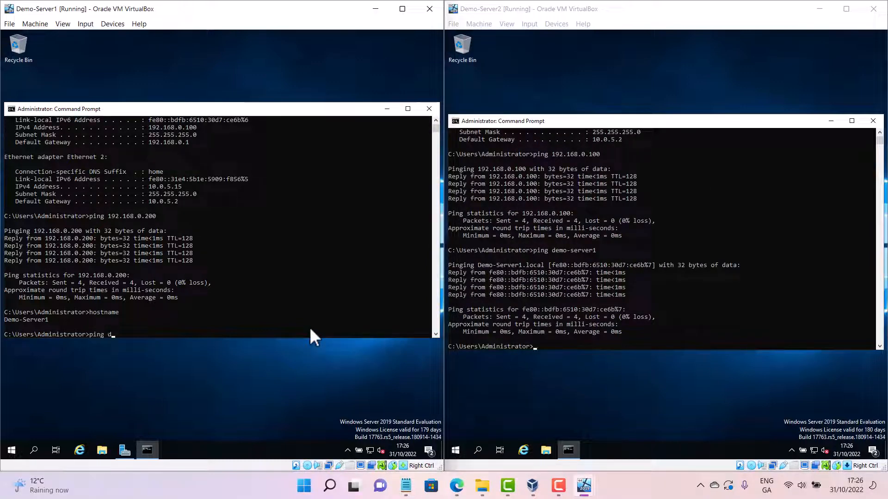
{"action": "type", "text": "emo-server2"}
{"action": "key", "text": "Return"}
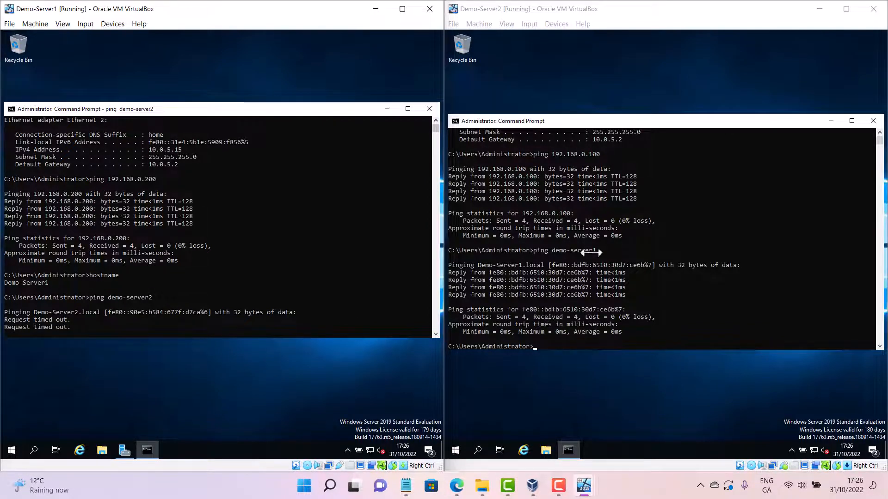
Repeat the ping of demo-server1 from the Demo-Server2 command prompt
{"action": "left_click", "coordinate": [613, 257]}
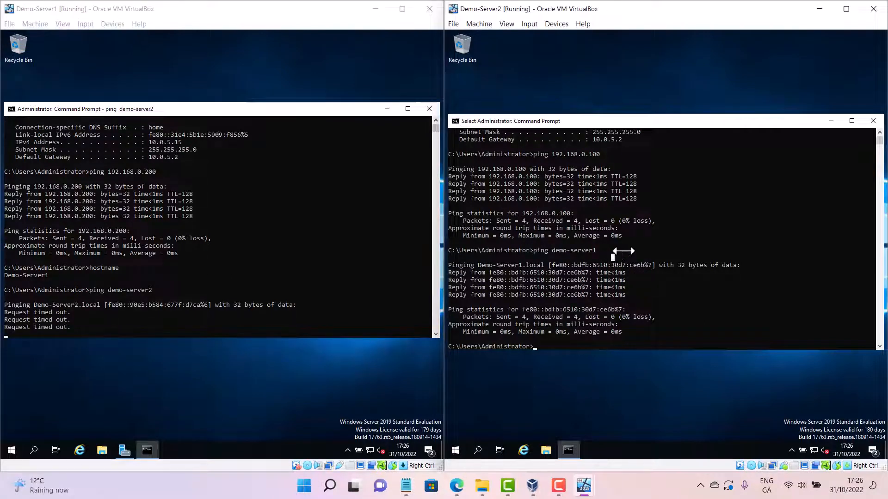
{"action": "key", "text": "Escape"}
{"action": "key", "text": "Up"}
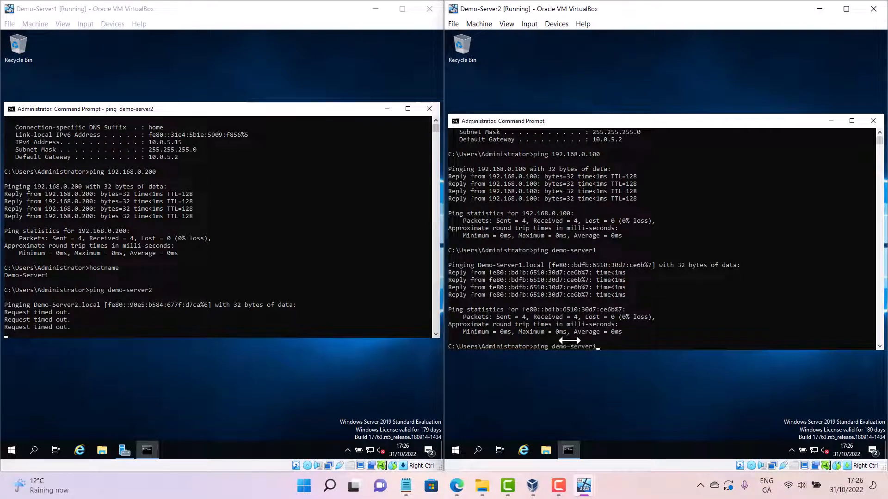
{"action": "key", "text": "Return"}
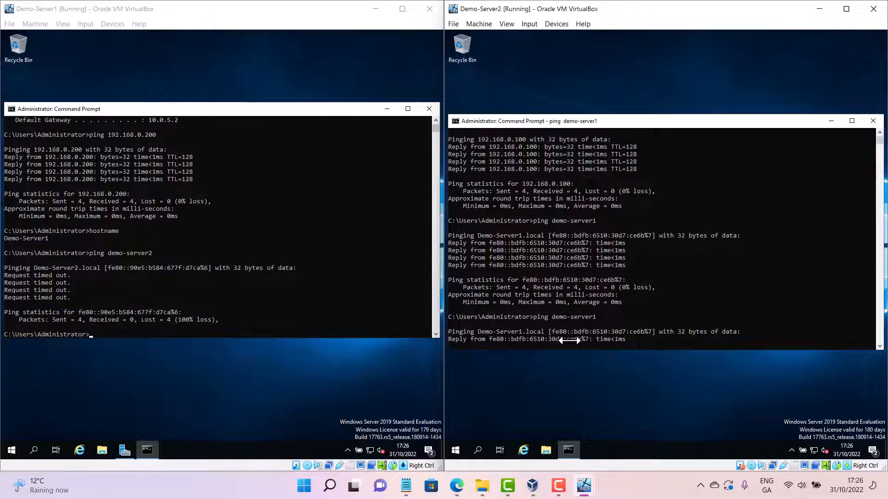
Clear the Demo-Server1 console and run ipconfig /all, scrolling through its host name and DNS suffix details
{"action": "left_click", "coordinate": [201, 331]}
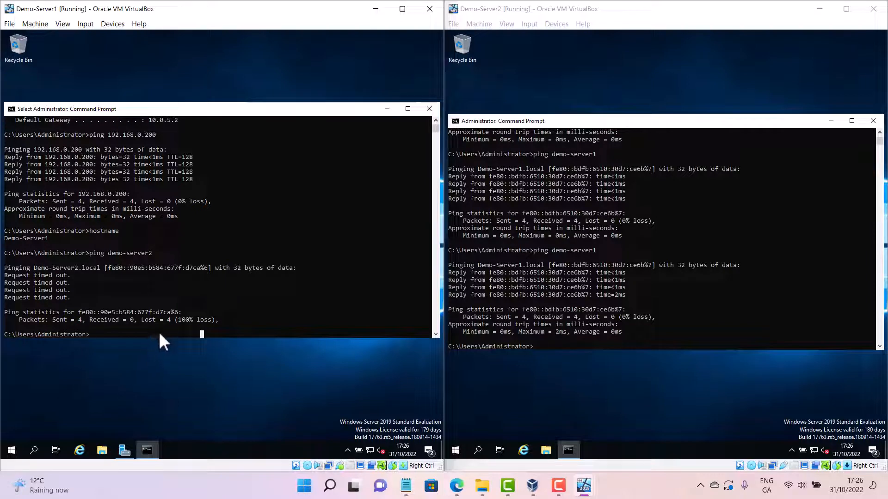
{"action": "type", "text": "ipconfig"}
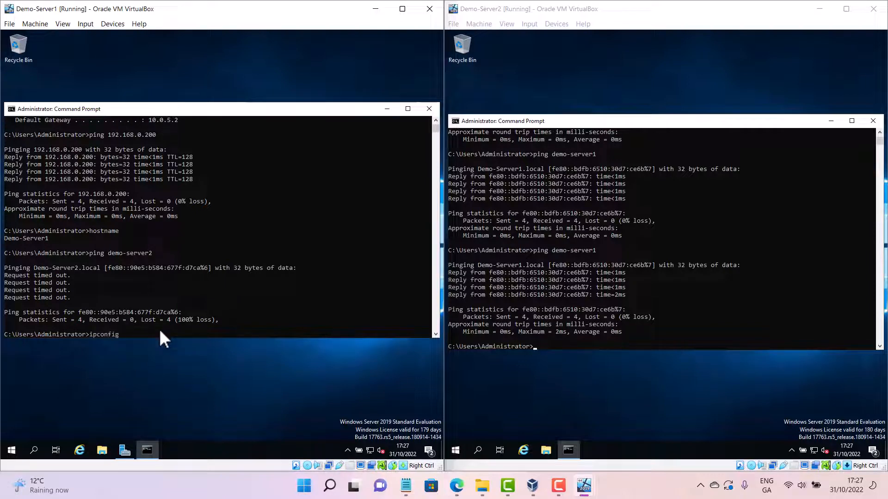
{"action": "key", "text": "BackSpace"}
{"action": "key", "text": "BackSpace"}
{"action": "key", "text": "BackSpace"}
{"action": "key", "text": "BackSpace"}
{"action": "key", "text": "BackSpace"}
{"action": "key", "text": "BackSpace"}
{"action": "type", "text": "cls"}
{"action": "key", "text": "Return"}
{"action": "type", "text": "ipconfi"}
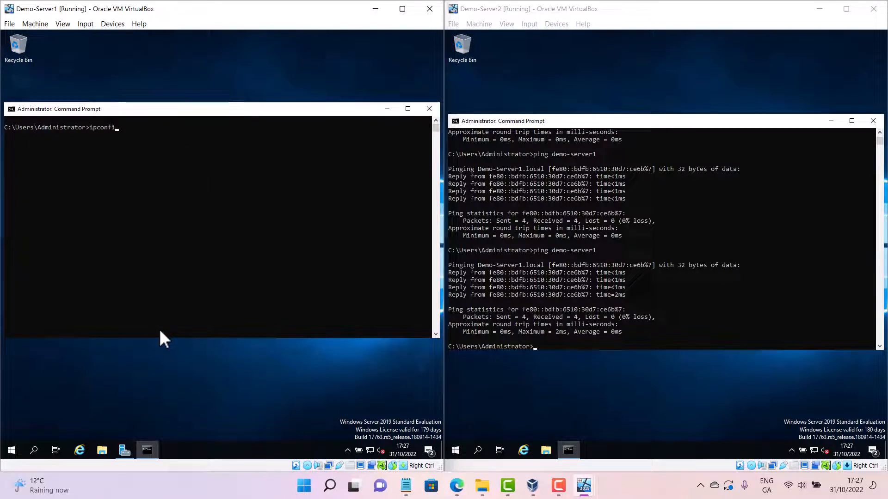
{"action": "type", "text": "g /all"}
{"action": "key", "text": "Return"}
{"action": "scroll", "coordinate": [178, 270], "scroll_direction": "up", "scroll_amount": 4}
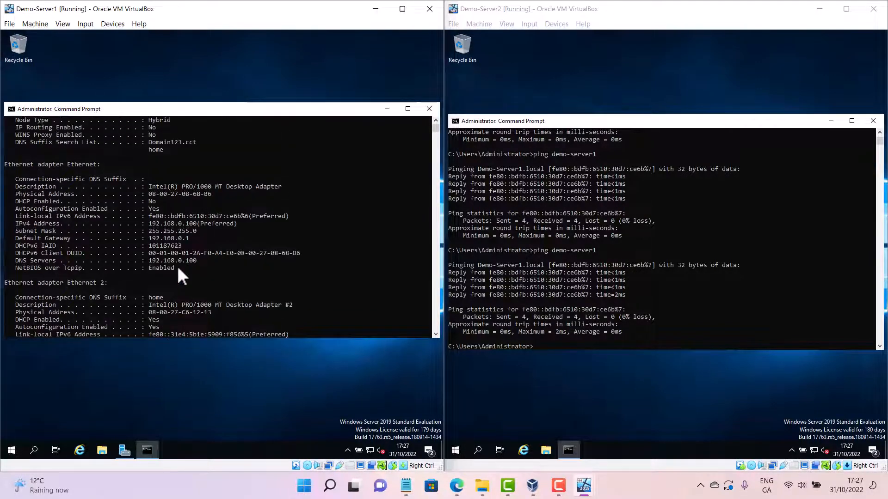
{"action": "scroll", "coordinate": [179, 273], "scroll_direction": "up", "scroll_amount": 2}
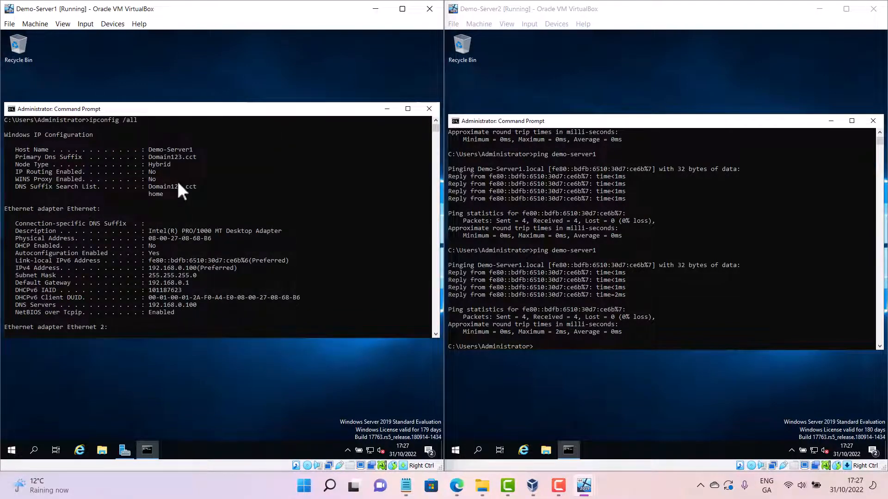
{"action": "scroll", "coordinate": [176, 190], "scroll_direction": "up", "scroll_amount": 1}
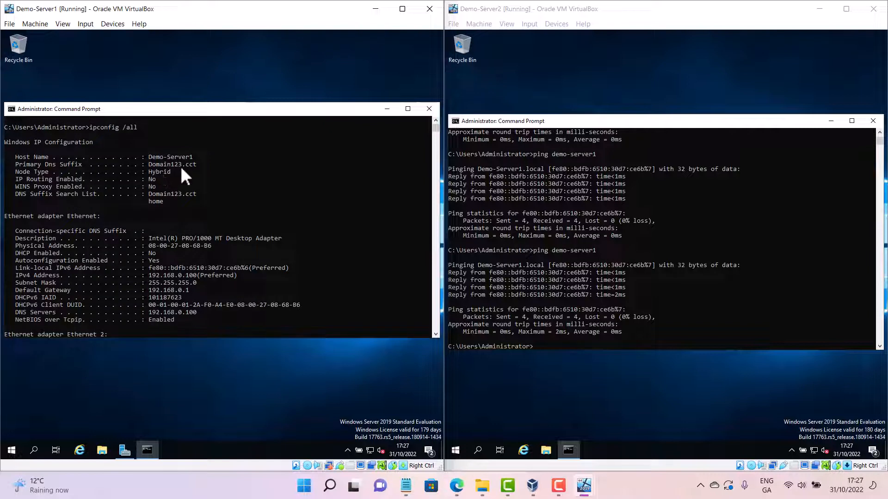
{"action": "scroll", "coordinate": [557, 306], "scroll_direction": "down", "scroll_amount": 3}
Ping domain123.cct from the Demo-Server2 command prompt
{"action": "left_click", "coordinate": [546, 286]}
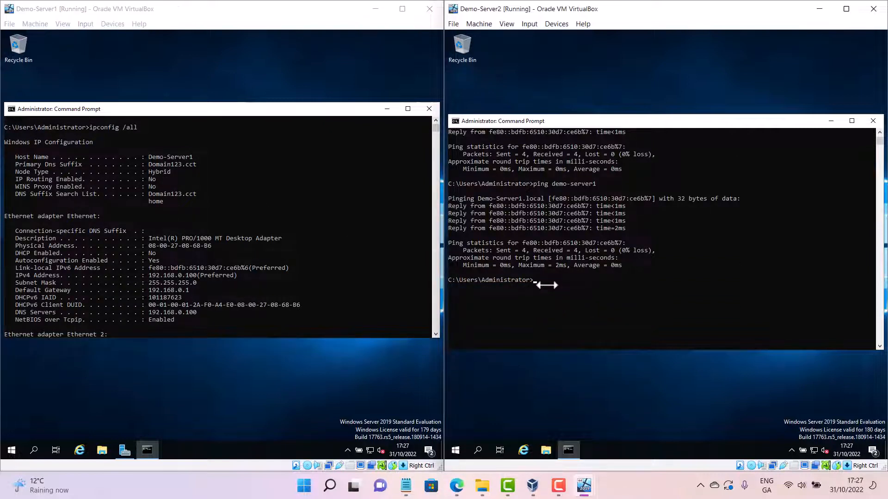
{"action": "type", "text": "ping domain123.cct"}
{"action": "key", "text": "Return"}
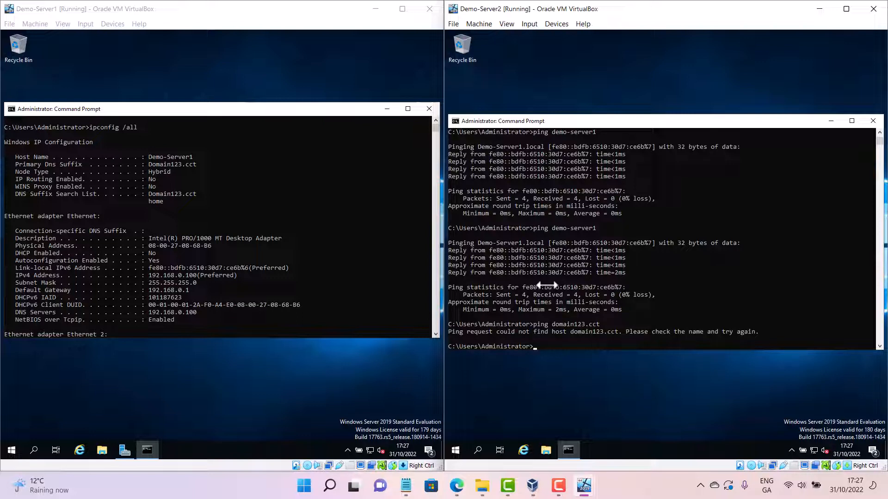
Recall the last ping and retry it against domain123. without the cct suffix
{"action": "key", "text": "Up"}
{"action": "key", "text": "BackSpace"}
{"action": "key", "text": "Return"}
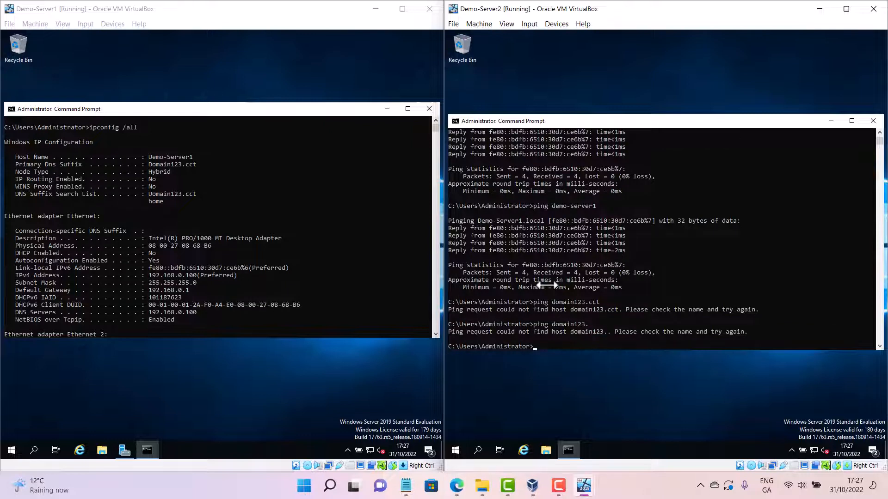
Retry the ping from the Demo-Server2 command prompt against domain123 with no suffix at all
{"action": "key", "text": "Up"}
{"action": "key", "text": "BackSpace"}
{"action": "key", "text": "Return"}
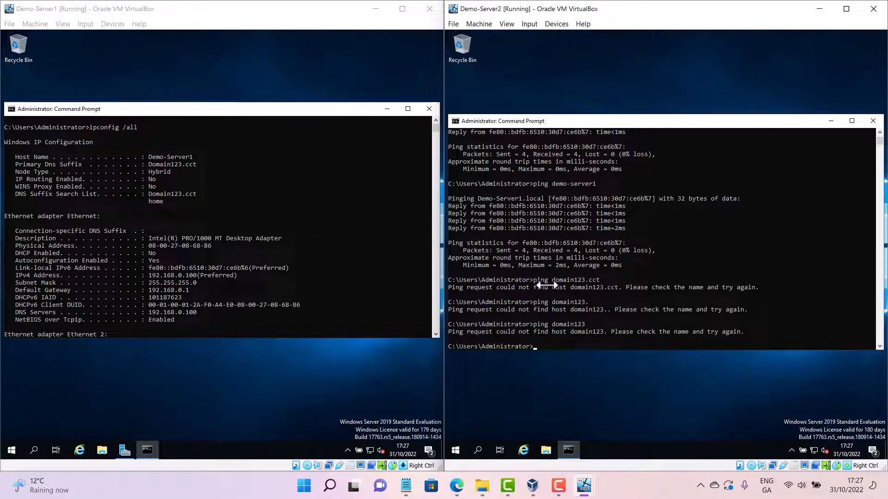
Recall the earlier ping of demo-server1 from the Demo-Server2 command history and run it again
{"action": "key", "text": "Up"}
{"action": "key", "text": "BackSpace"}
{"action": "key", "text": "BackSpace"}
{"action": "key", "text": "BackSpace"}
{"action": "key", "text": "BackSpace"}
{"action": "key", "text": "BackSpace"}
{"action": "key", "text": "BackSpace"}
{"action": "key", "text": "BackSpace"}
{"action": "key", "text": "BackSpace"}
{"action": "key", "text": "BackSpace"}
{"action": "key", "text": "BackSpace"}
{"action": "key", "text": "BackSpace"}
{"action": "key", "text": "BackSpace"}
{"action": "key", "text": "BackSpace"}
{"action": "key", "text": "BackSpace"}
{"action": "key", "text": "Up"}
{"action": "key", "text": "Up"}
{"action": "key", "text": "Up"}
{"action": "key", "text": "Up"}
{"action": "key", "text": "Up"}
{"action": "key", "text": "Down"}
{"action": "key", "text": "Down"}
{"action": "key", "text": "Return"}
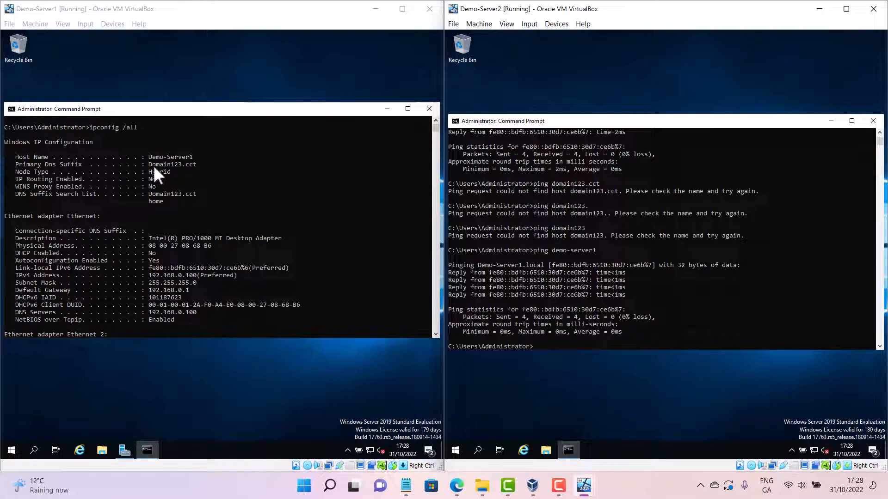
Open Demo-Server2's System Properties through Server Manager's local server computer name
{"action": "left_click_drag", "start_coordinate": [149, 165], "coordinate": [184, 165]}
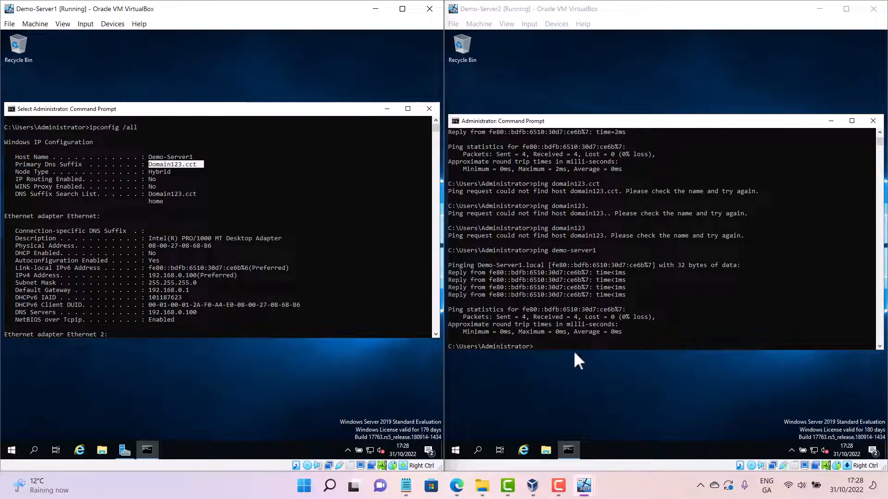
{"action": "left_click", "coordinate": [457, 445]}
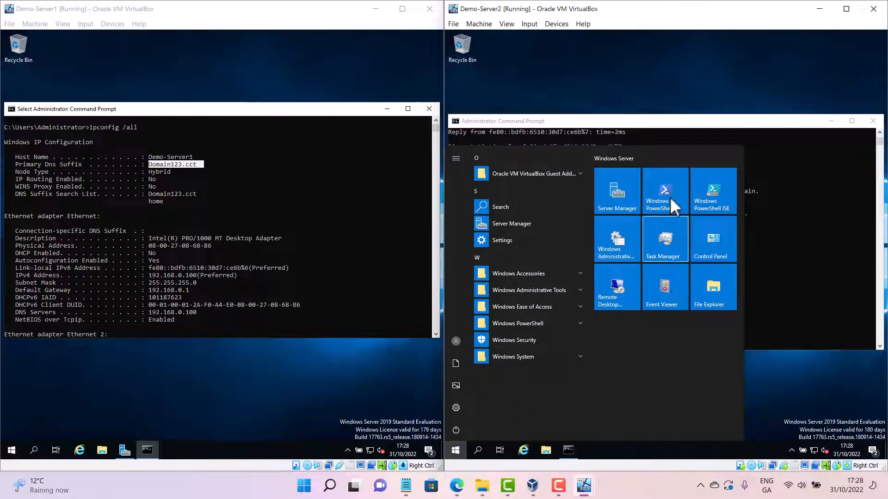
{"action": "left_click", "coordinate": [608, 192]}
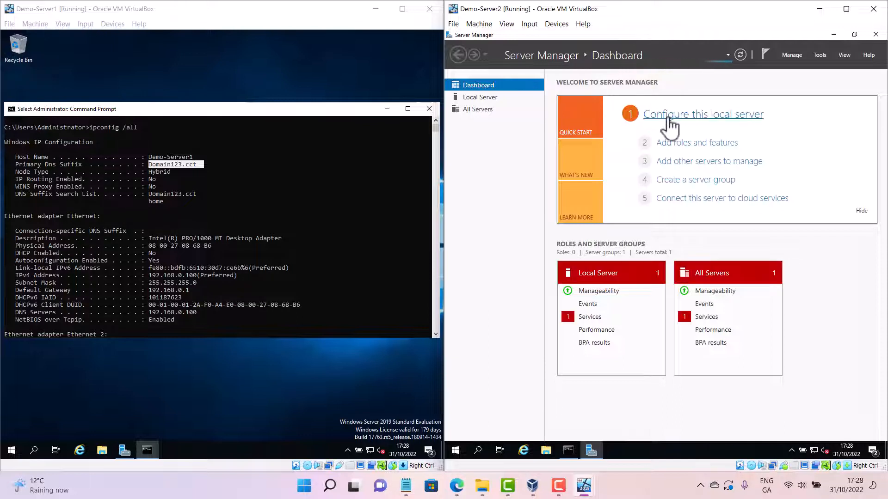
{"action": "left_click", "coordinate": [724, 117]}
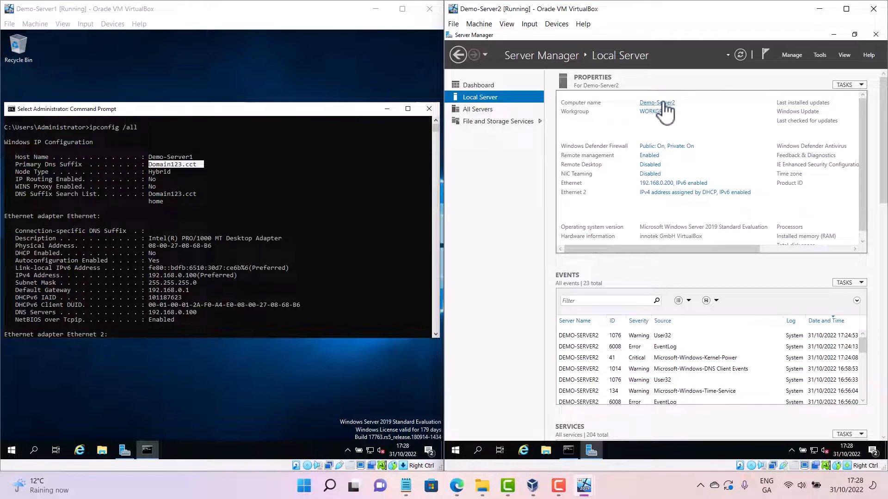
{"action": "left_click", "coordinate": [664, 104]}
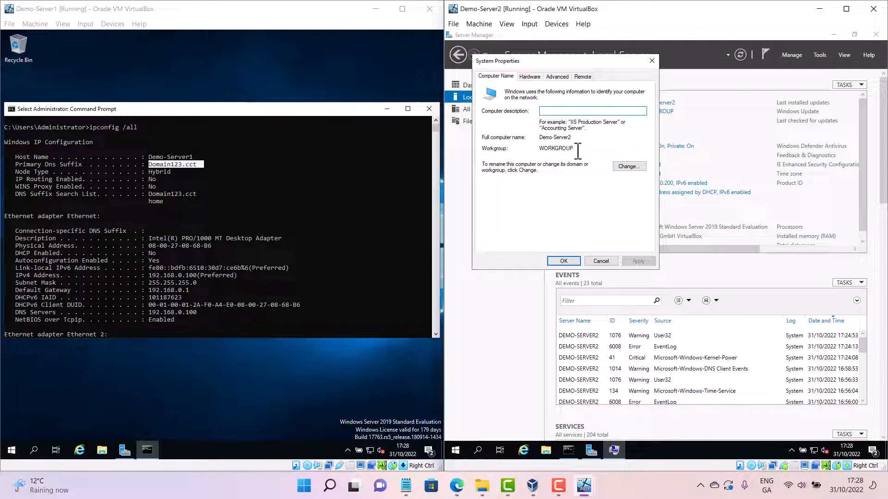
Open the computer name change dialog, switch membership to Domain and enter domain123.cct as the domain
{"action": "left_click", "coordinate": [630, 166]}
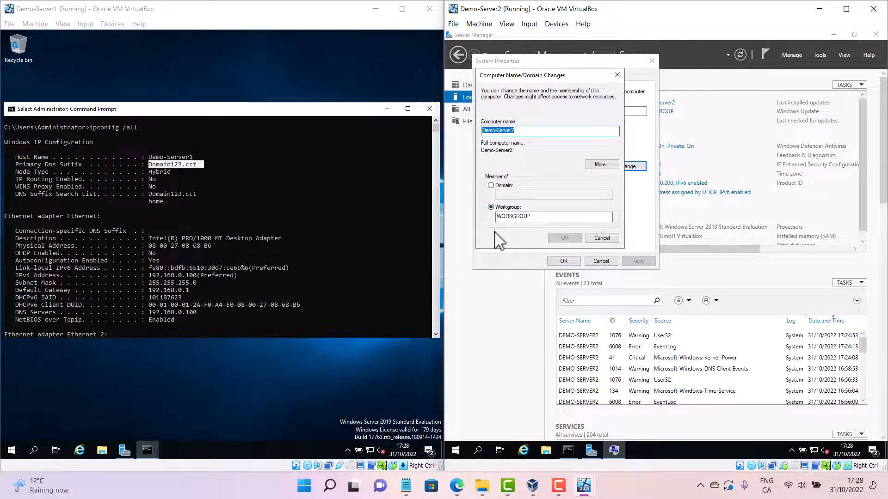
{"action": "left_click", "coordinate": [490, 185]}
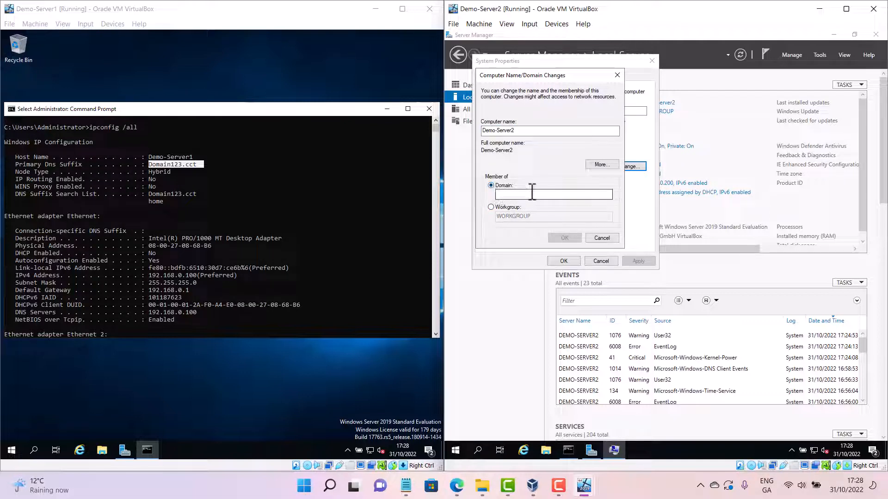
{"action": "left_click", "coordinate": [533, 194]}
{"action": "type", "text": "domain"}
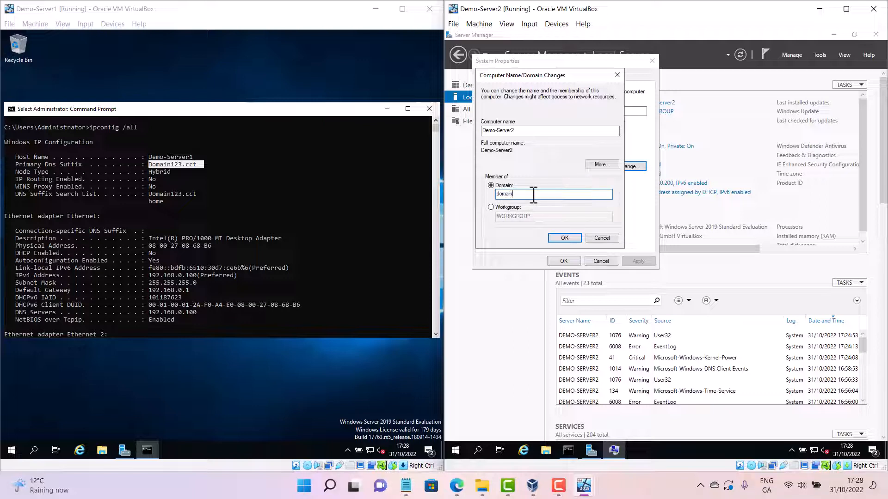
{"action": "type", "text": "c"}
{"action": "type", "text": "t.ie"}
{"action": "type", "text": "cct"}
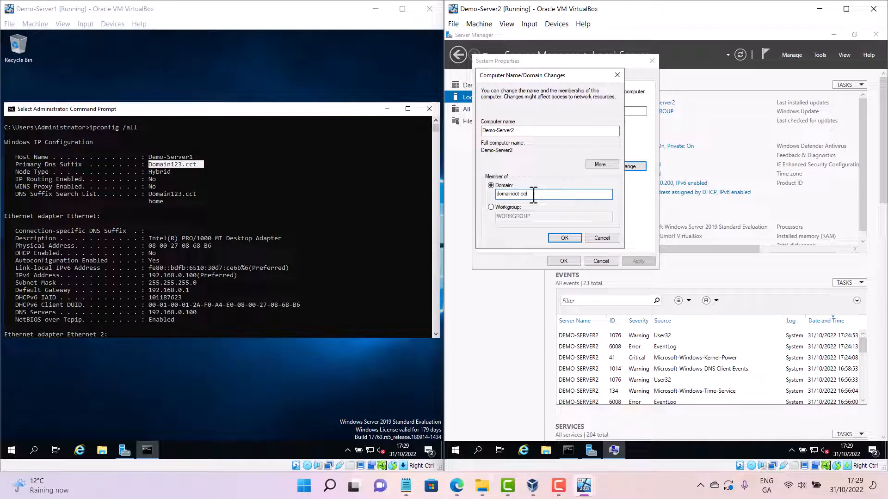
{"action": "key", "text": "BackSpace"}
{"action": "key", "text": "BackSpace"}
{"action": "key", "text": "BackSpace"}
{"action": "key", "text": "BackSpace"}
{"action": "key", "text": "BackSpace"}
{"action": "key", "text": "BackSpace"}
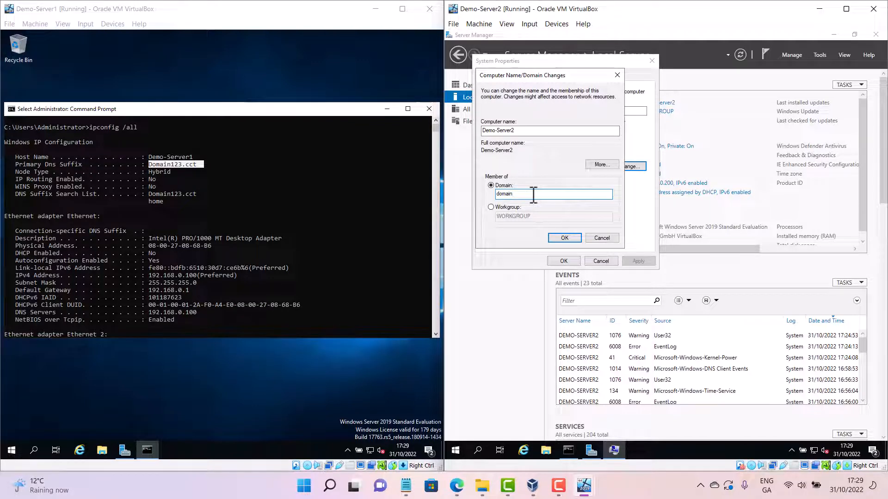
{"action": "type", "text": "123.cct"}
Open the System page from Control Panel in large-icon view and choose to change computer settings
{"action": "left_click", "coordinate": [457, 447]}
{"action": "right_click", "coordinate": [457, 446]}
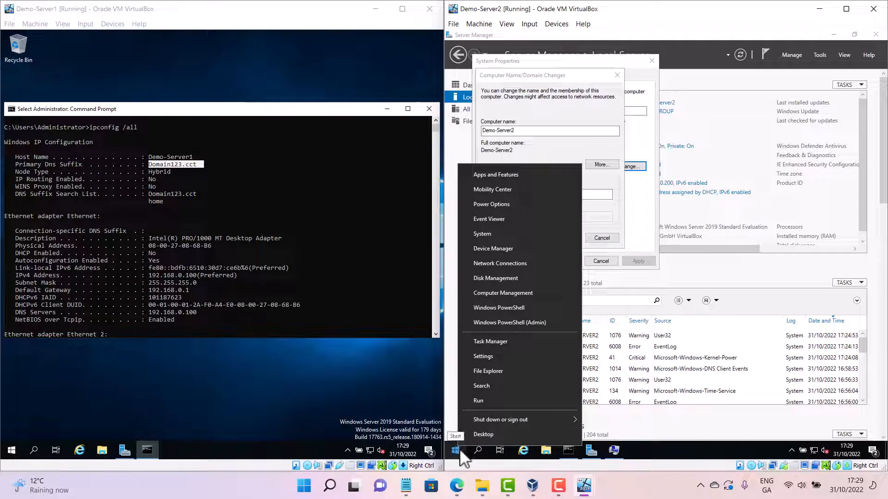
{"action": "left_click", "coordinate": [457, 449]}
{"action": "left_click", "coordinate": [456, 449]}
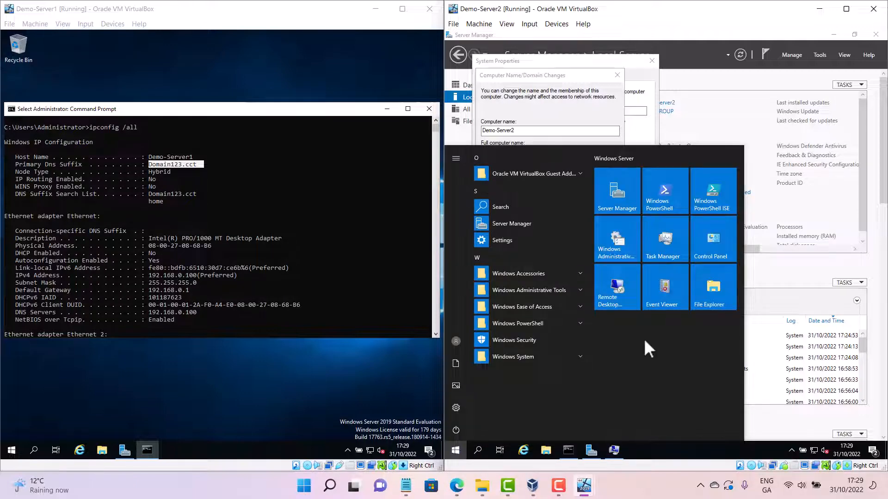
{"action": "left_click", "coordinate": [714, 258]}
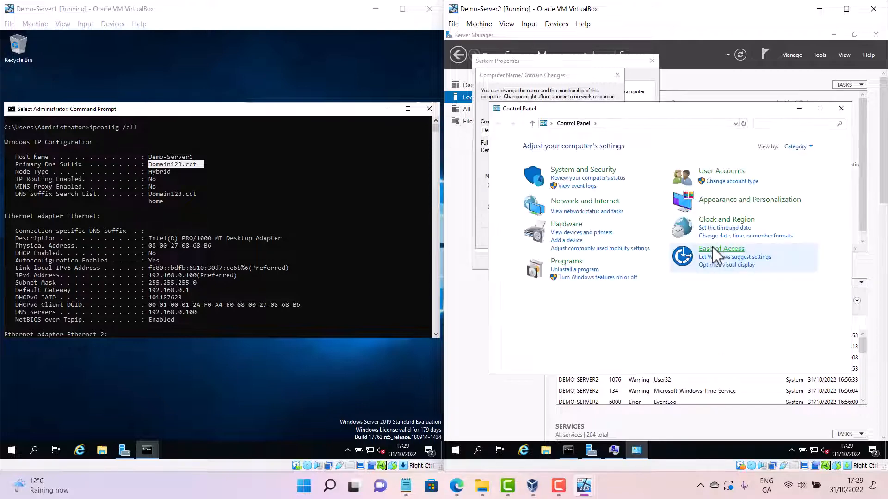
{"action": "left_click", "coordinate": [795, 146]}
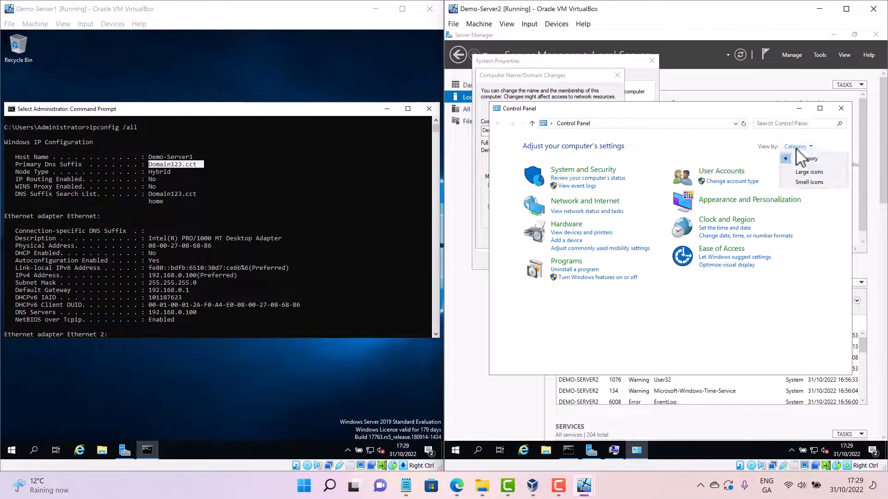
{"action": "left_click", "coordinate": [808, 172]}
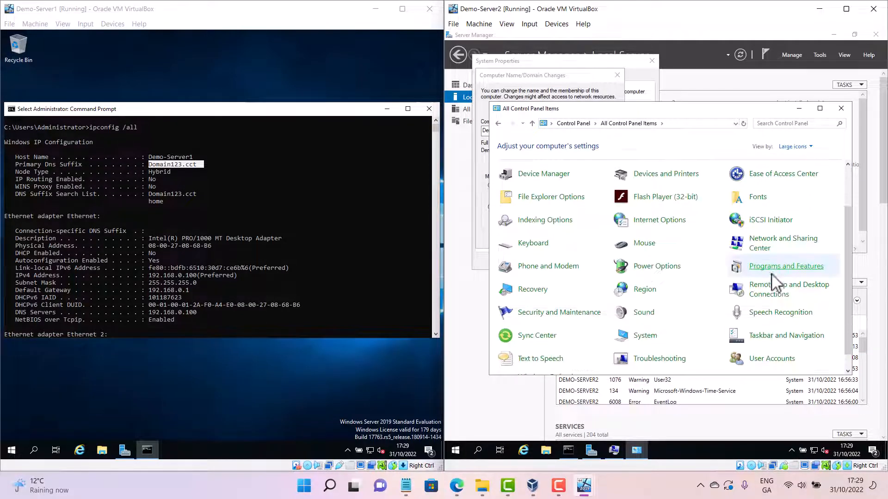
{"action": "left_click", "coordinate": [648, 339]}
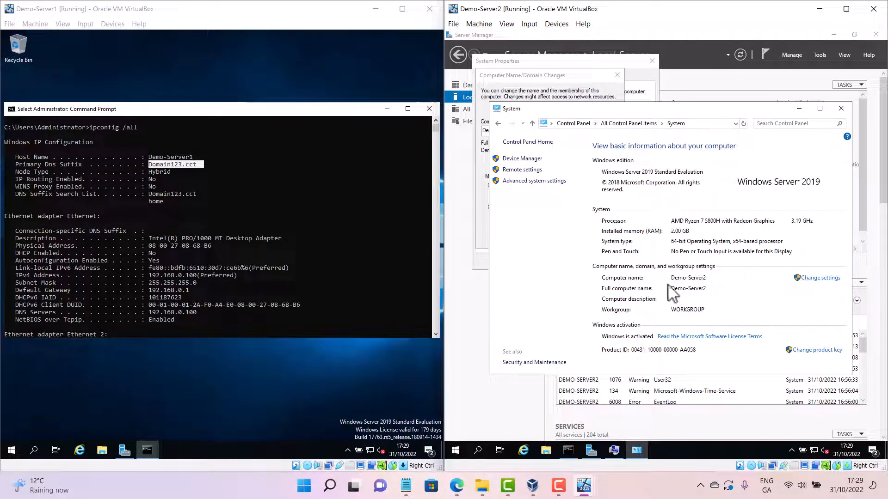
{"action": "left_click", "coordinate": [823, 277]}
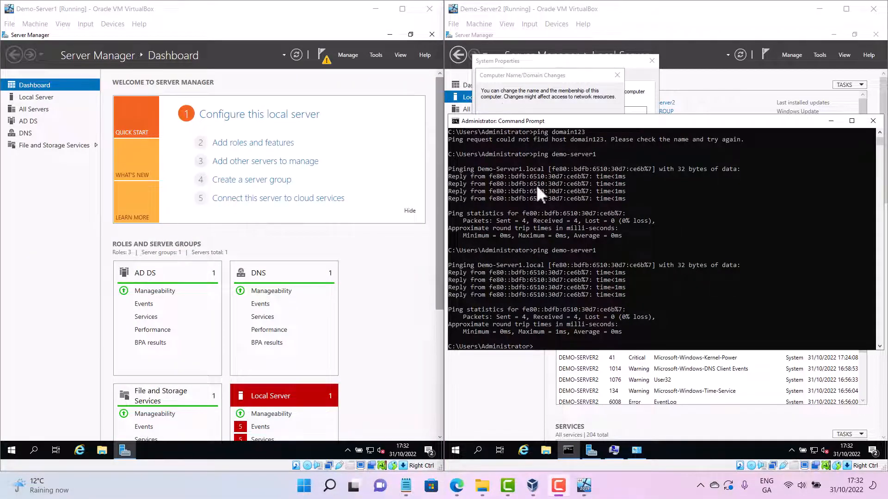
Clear the Demo-Server2 console and ping demo-server1
{"action": "left_click", "coordinate": [557, 340]}
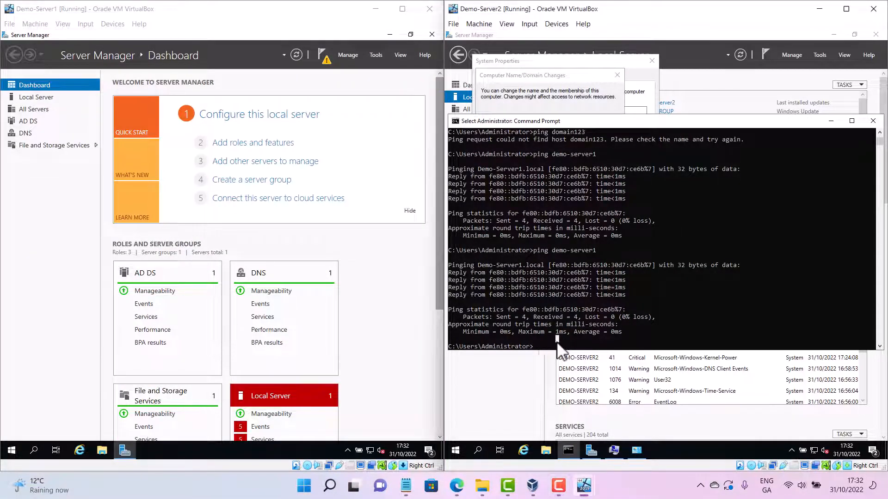
{"action": "type", "text": "cls"}
{"action": "key", "text": "Return"}
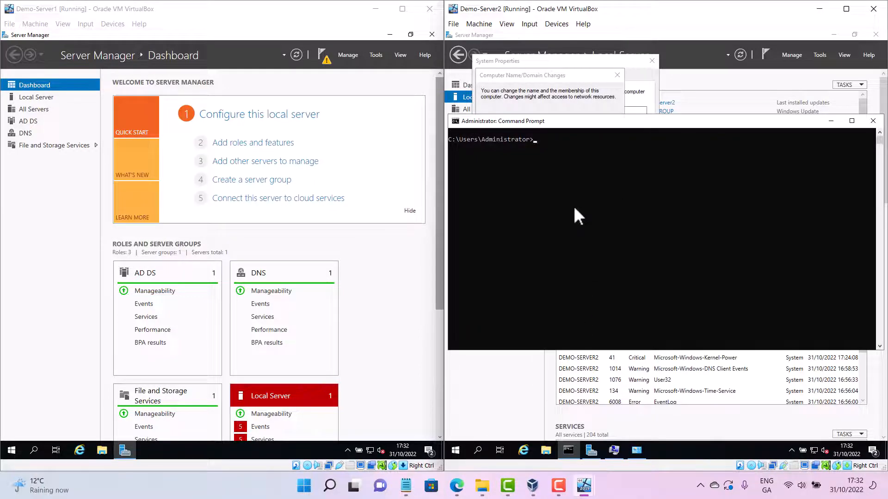
{"action": "type", "text": "ping demo-server1"}
{"action": "key", "text": "Return"}
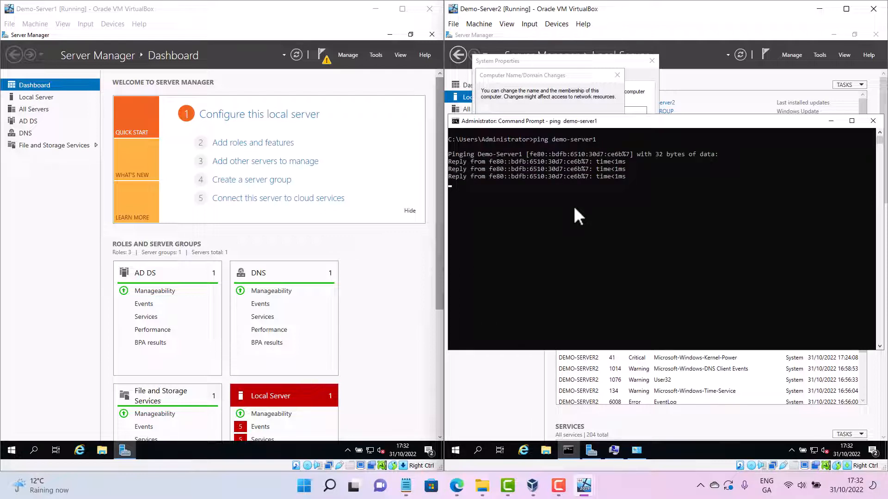
Recall and run a ping of 192.168.0.100 from the Demo-Server2 command history
{"action": "type", "text": "ping domain123."}
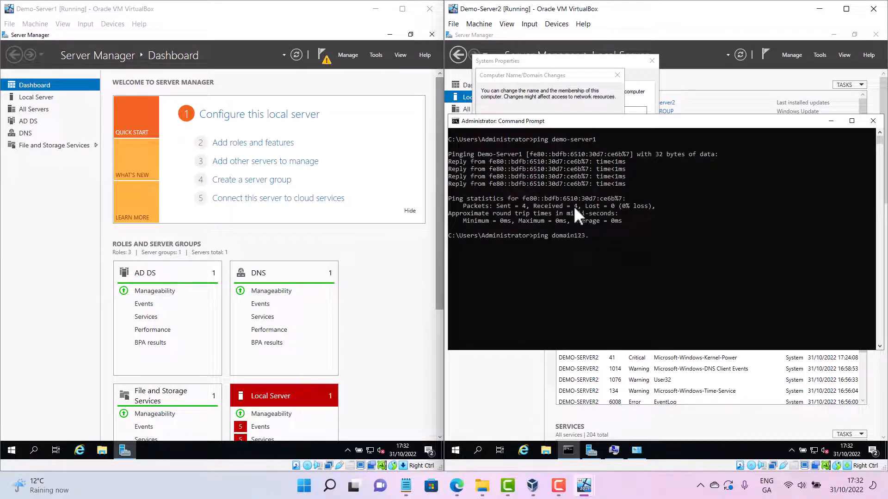
{"action": "type", "text": "com"}
{"action": "key", "text": "Up"}
{"action": "key", "text": "Up"}
{"action": "key", "text": "Up"}
{"action": "key", "text": "Down"}
{"action": "key", "text": "Return"}
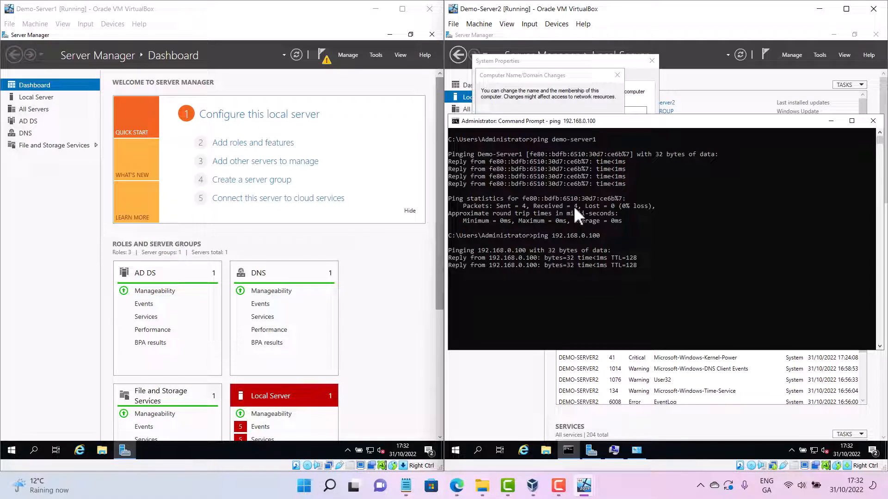
Try to join Demo-Server2 to the domain123.cct domain and close the returned message
{"action": "left_click", "coordinate": [831, 121]}
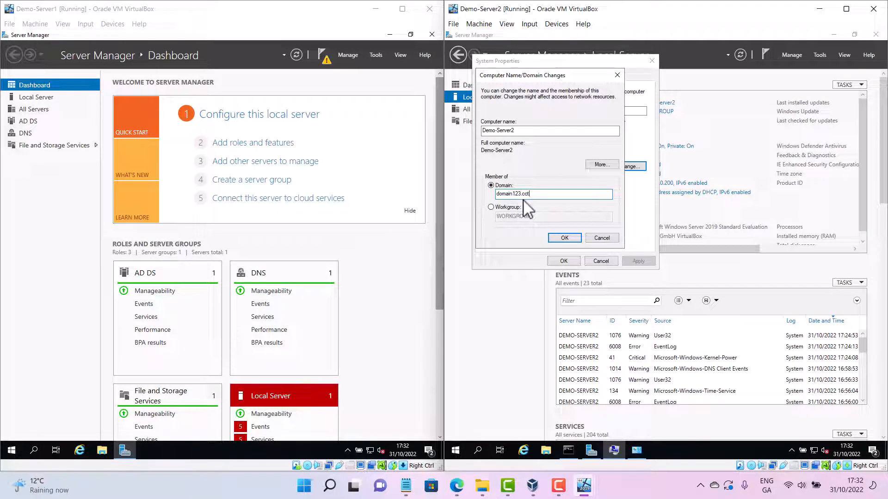
{"action": "left_click", "coordinate": [572, 237]}
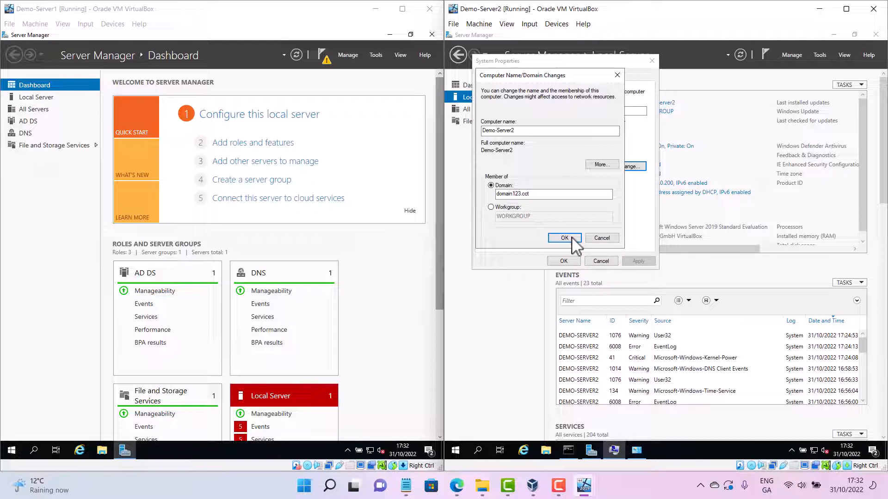
{"action": "left_click", "coordinate": [572, 237]}
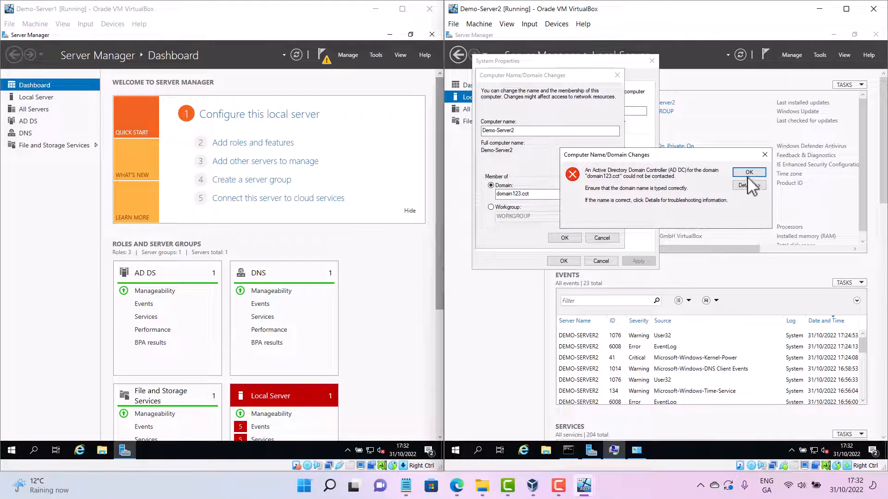
{"action": "left_click", "coordinate": [747, 174]}
Ping Demo-Server2 at 192.168.0.200 from the Demo-Server1 Clone command prompt
{"action": "left_click", "coordinate": [324, 63]}
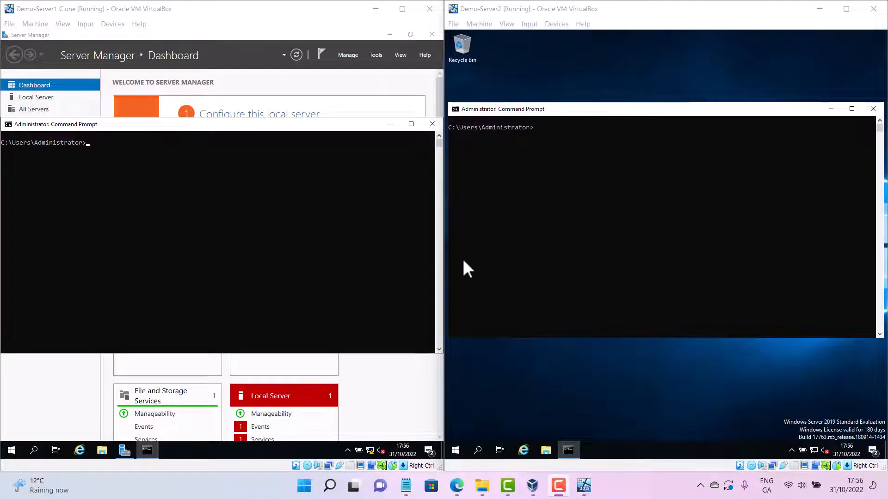
{"action": "left_click", "coordinate": [370, 282]}
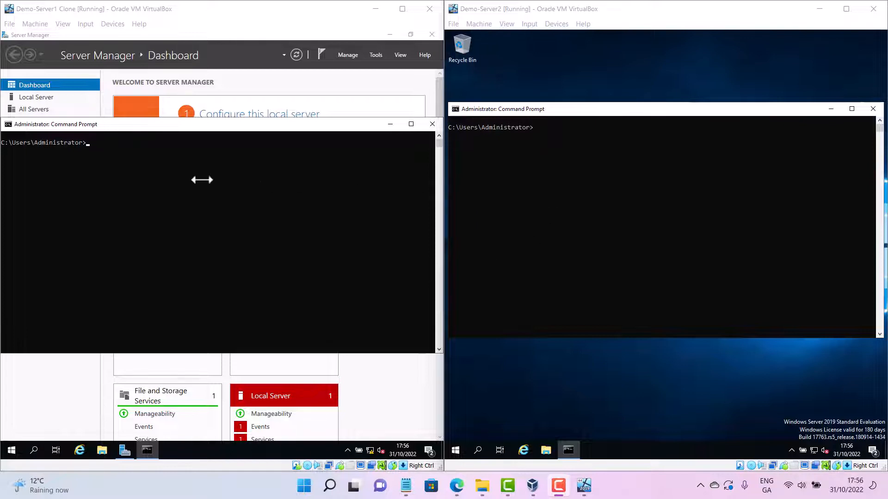
{"action": "left_click", "coordinate": [123, 168]}
{"action": "left_click", "coordinate": [122, 167]}
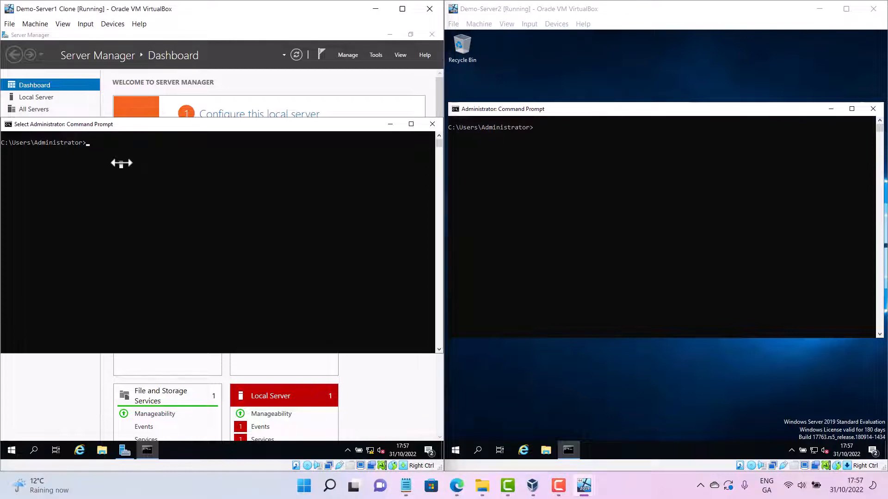
{"action": "type", "text": "ping "}
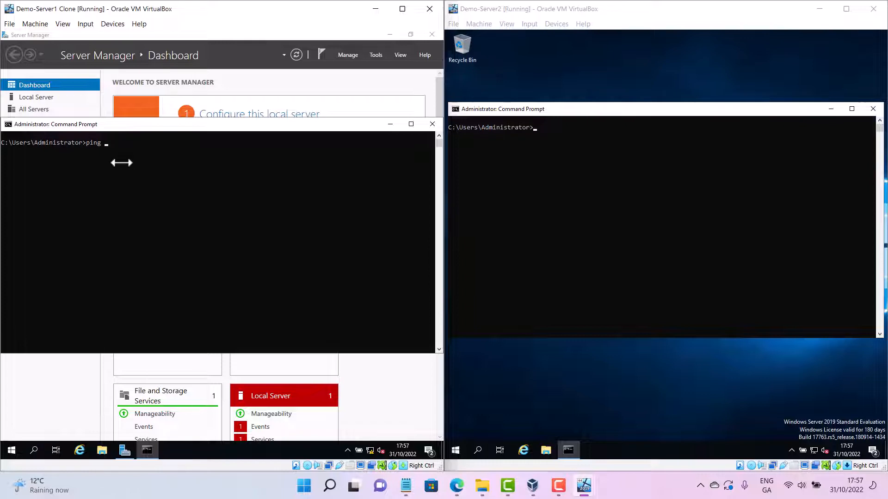
{"action": "type", "text": "192.168.0.200"}
{"action": "key", "text": "Return"}
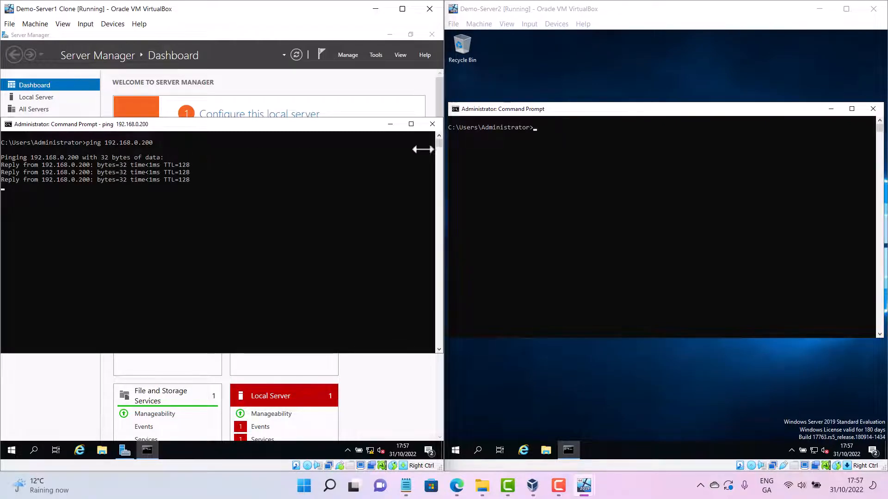
Ping 192.168.0.100 from the Demo-Server2 command prompt
{"action": "left_click", "coordinate": [551, 137]}
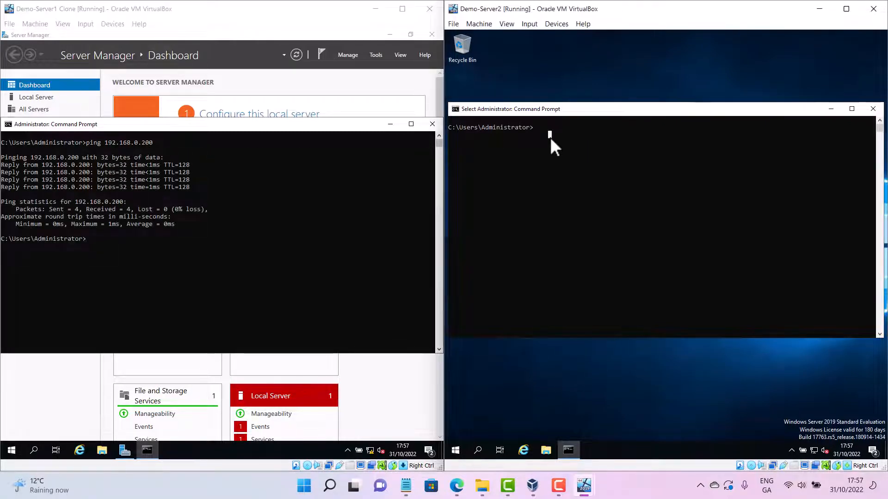
{"action": "type", "text": "ping 19"}
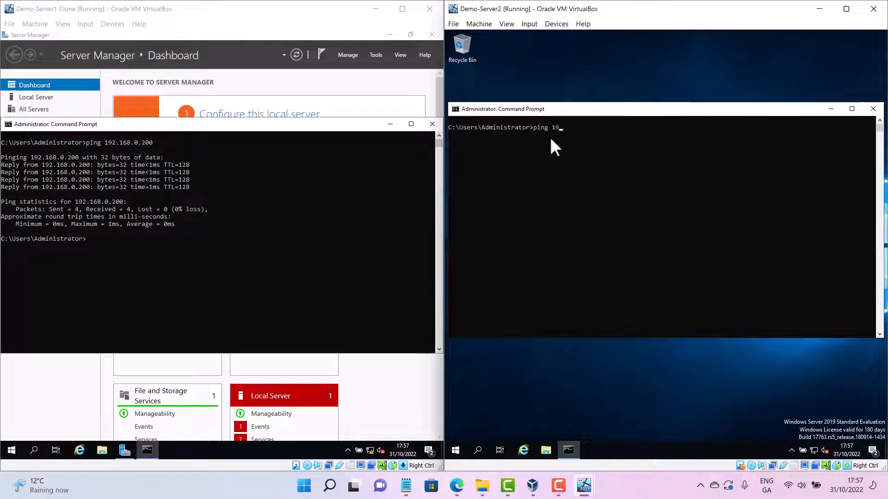
{"action": "type", "text": "2.168.0.100"}
{"action": "key", "text": "Return"}
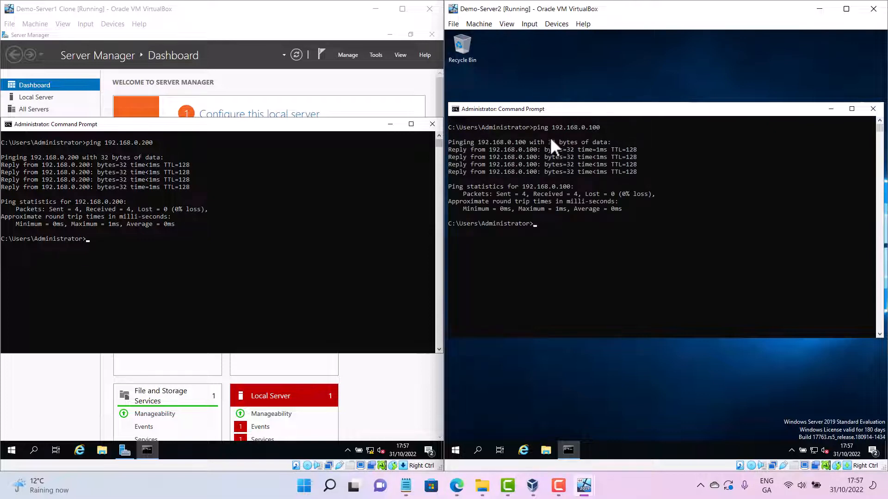
Ping demo-server1 by name from the Demo-Server2 command prompt
{"action": "type", "text": "ping demo-server1"}
{"action": "key", "text": "Return"}
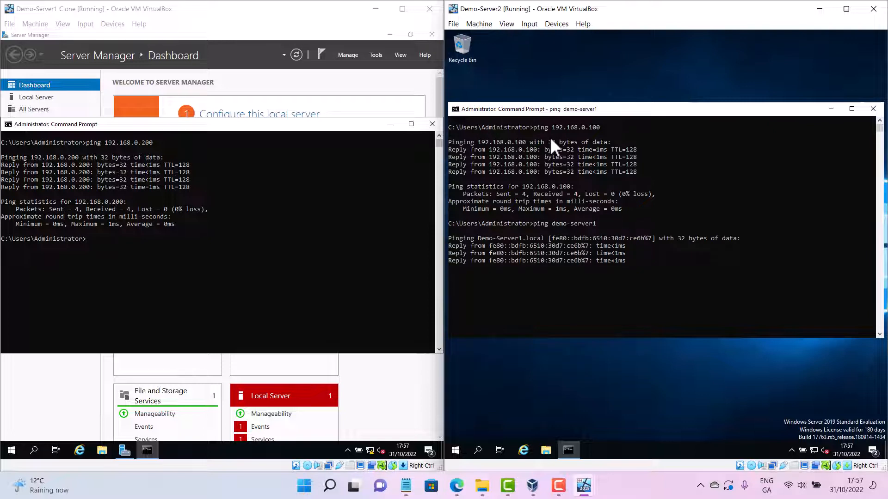
Recall the previous ping command and change its target to domain123.cct, then run it
{"action": "key", "text": "Up"}
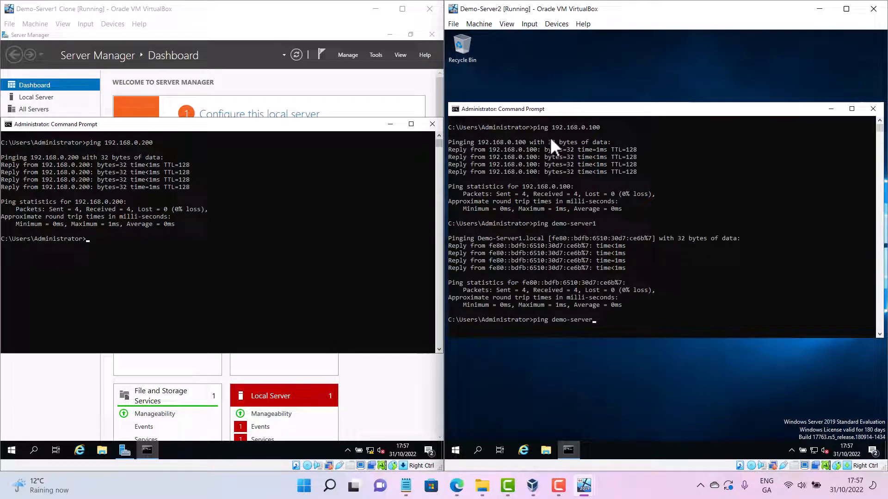
{"action": "key", "text": "BackSpace"}
{"action": "key", "text": "BackSpace"}
{"action": "key", "text": "BackSpace"}
{"action": "key", "text": "BackSpace"}
{"action": "key", "text": "BackSpace"}
{"action": "key", "text": "BackSpace"}
{"action": "key", "text": "BackSpace"}
{"action": "key", "text": "BackSpace"}
{"action": "key", "text": "BackSpace"}
{"action": "key", "text": "BackSpace"}
{"action": "key", "text": "BackSpace"}
{"action": "key", "text": "BackSpace"}
{"action": "key", "text": "BackSpace"}
{"action": "type", "text": "domain123.cct"}
{"action": "key", "text": "Return"}
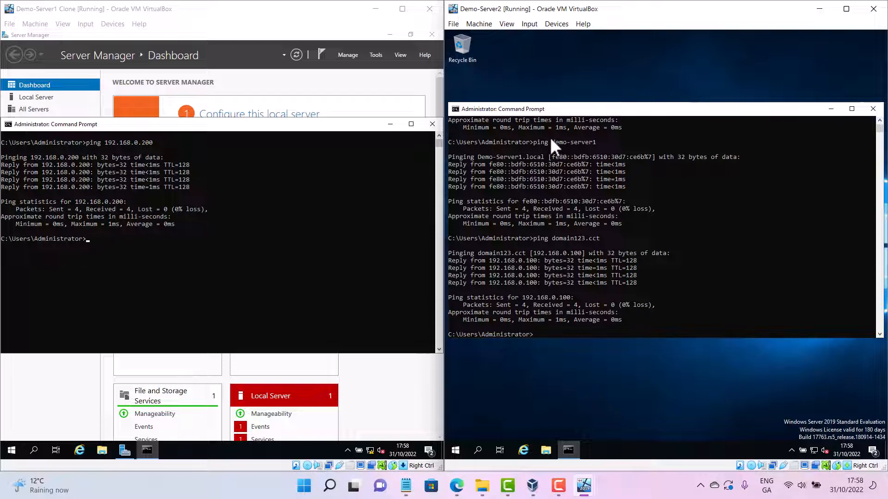
Run ipconfig /all on Demo-Server2 and review the adapter settings
{"action": "type", "text": "ipconfig /all"}
{"action": "key", "text": "Return"}
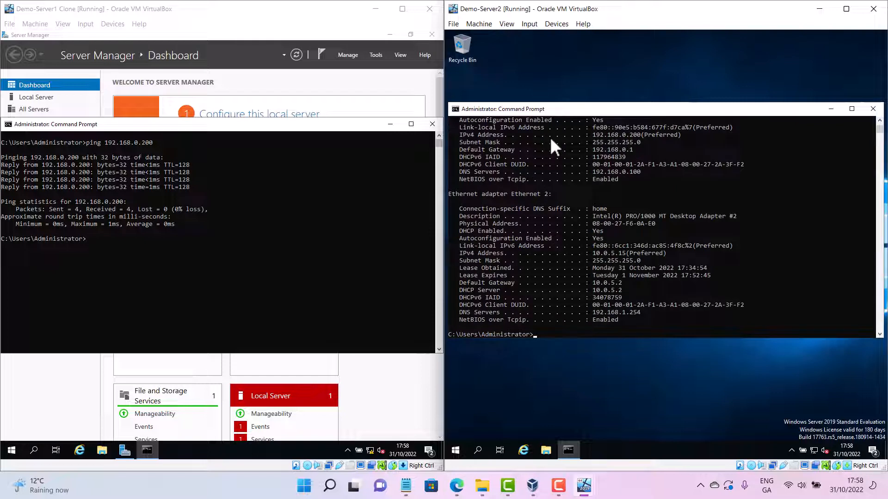
{"action": "scroll", "coordinate": [686, 293], "scroll_direction": "up", "scroll_amount": 2}
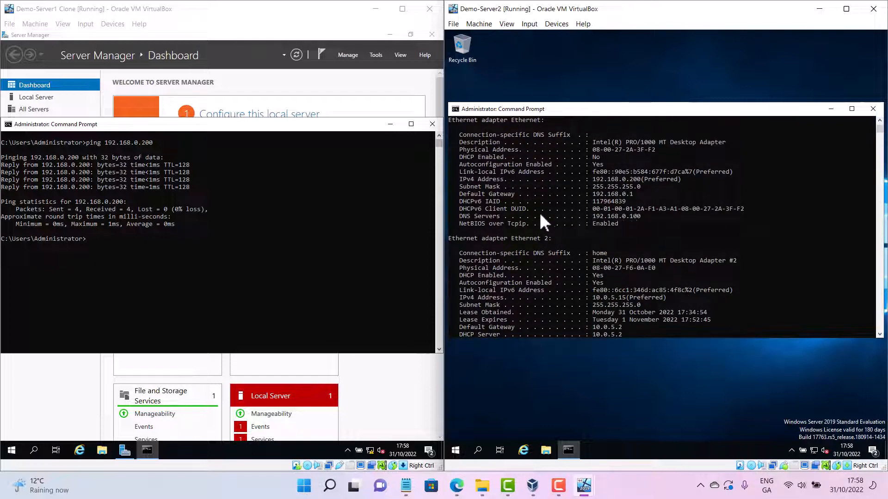
{"action": "scroll", "coordinate": [551, 258], "scroll_direction": "down", "scroll_amount": 3}
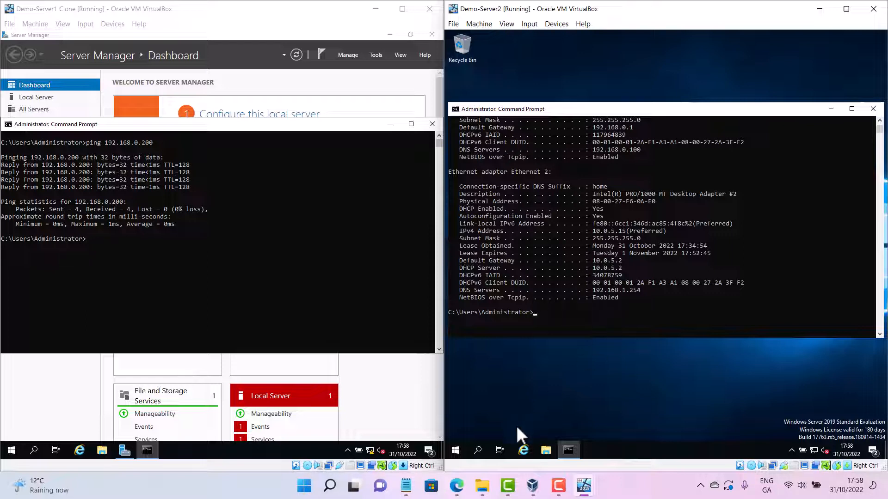
Inspect the Ethernet adapter's IPv4 properties through Network Connections, then cancel and close the windows
{"action": "right_click", "coordinate": [456, 450]}
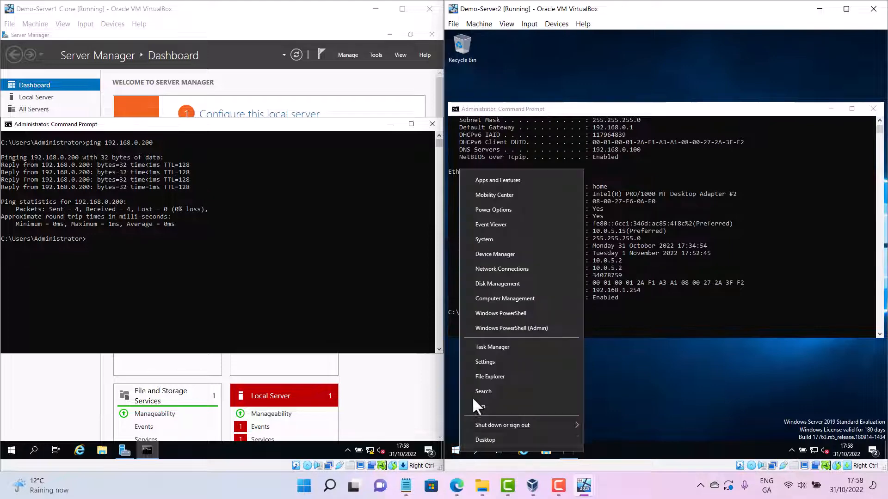
{"action": "left_click", "coordinate": [516, 268]}
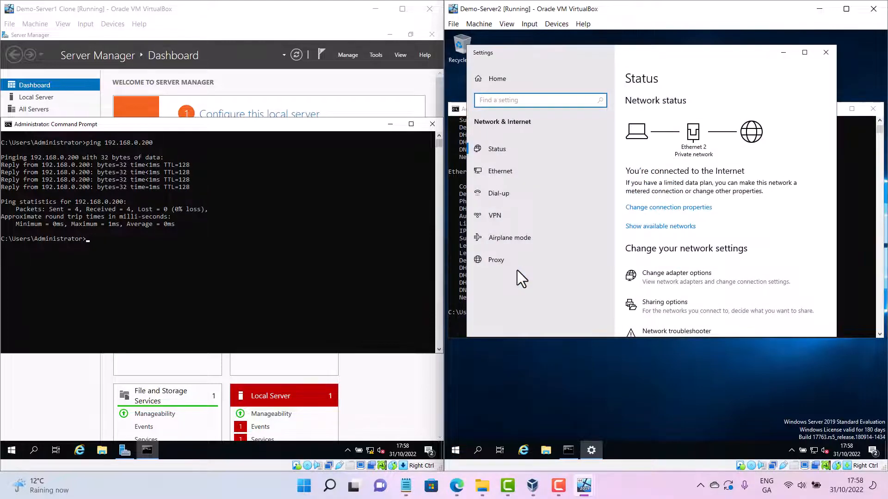
{"action": "left_click", "coordinate": [656, 277]}
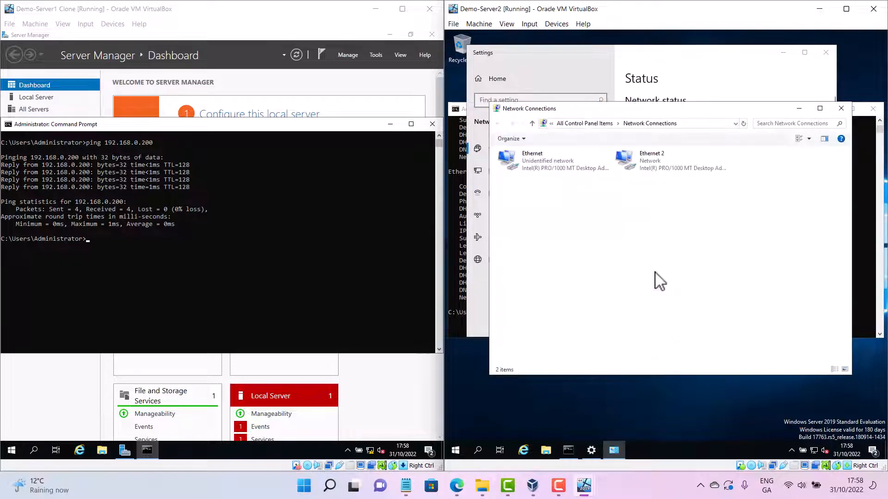
{"action": "right_click", "coordinate": [541, 165]}
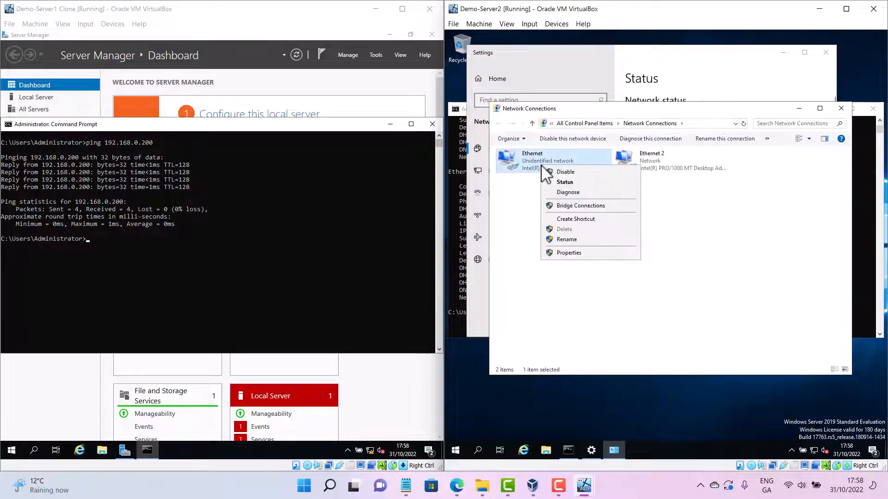
{"action": "left_click", "coordinate": [583, 254]}
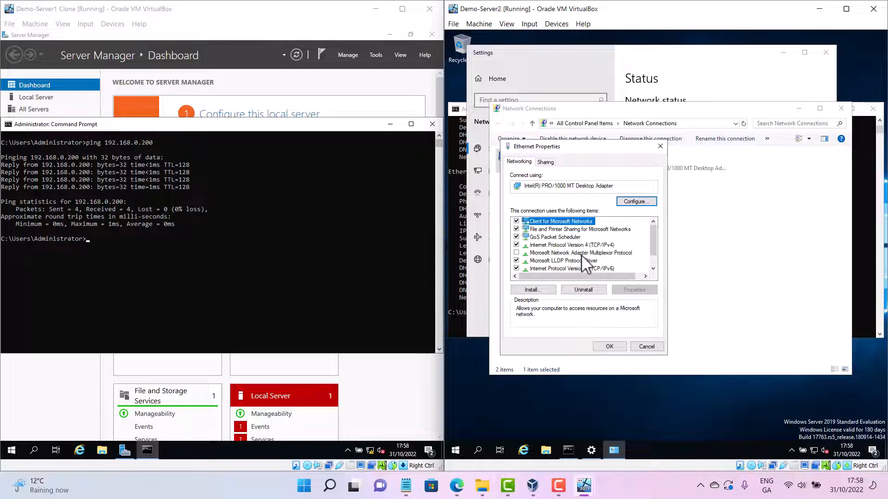
{"action": "left_click", "coordinate": [590, 246]}
{"action": "left_click", "coordinate": [634, 290]}
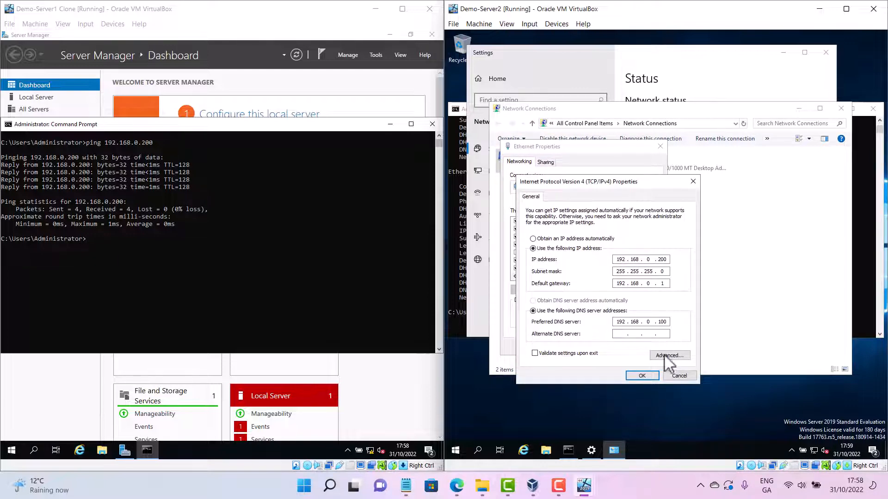
{"action": "left_click", "coordinate": [678, 375]}
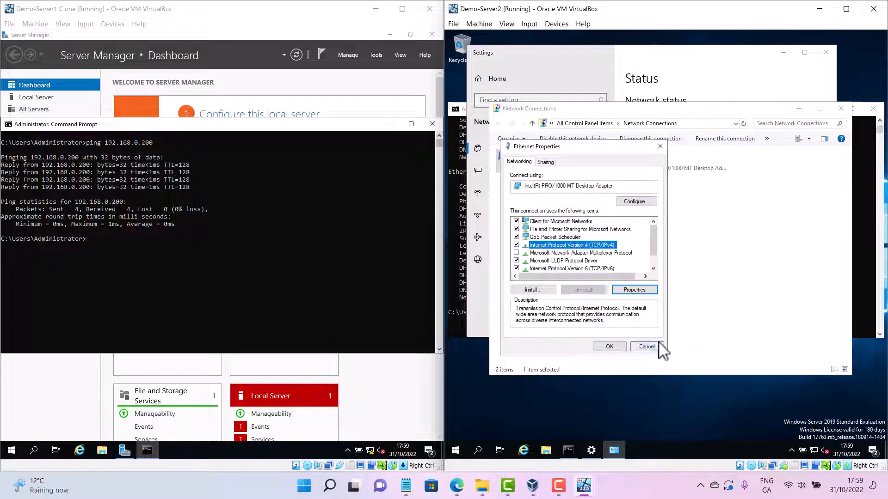
{"action": "left_click", "coordinate": [650, 350]}
{"action": "left_click", "coordinate": [841, 109]}
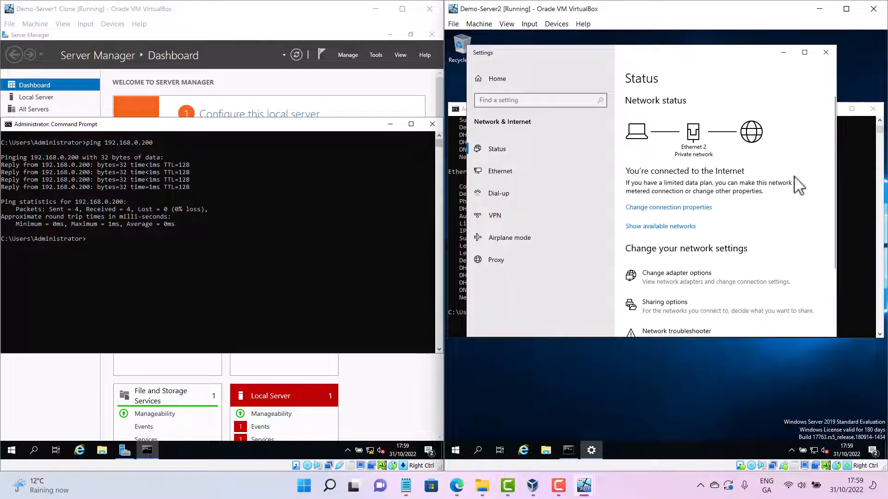
{"action": "left_click", "coordinate": [826, 52]}
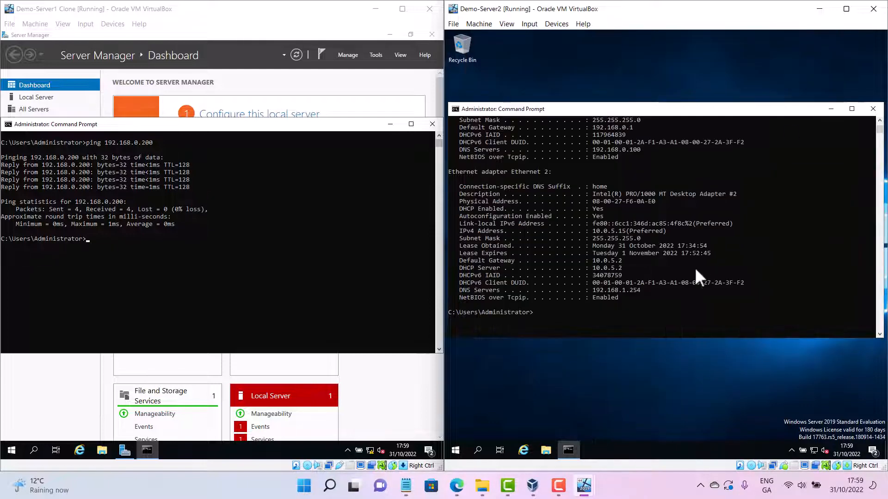
Ping demo-server1.domain123.cct from the Demo-Server2 command prompt
{"action": "left_click", "coordinate": [601, 319]}
{"action": "type", "text": "ping domain123.cct"}
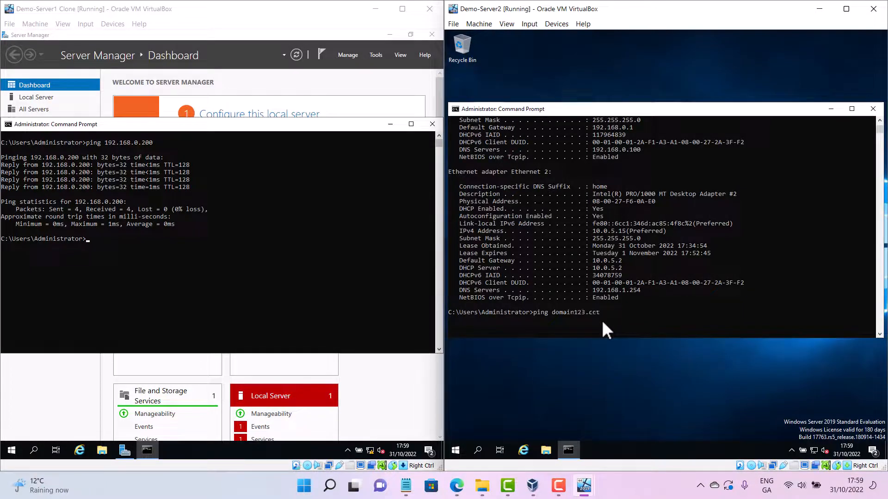
{"action": "key", "text": "Up"}
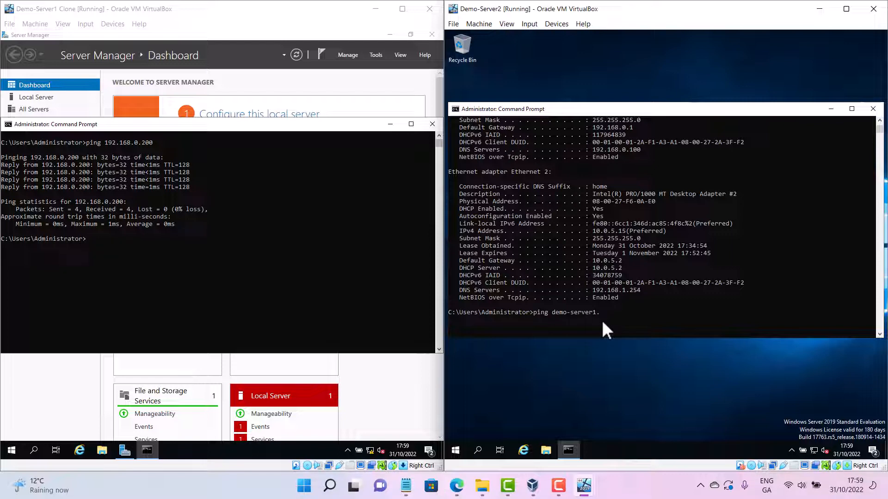
{"action": "type", "text": "domain123.cct"}
{"action": "key", "text": "Return"}
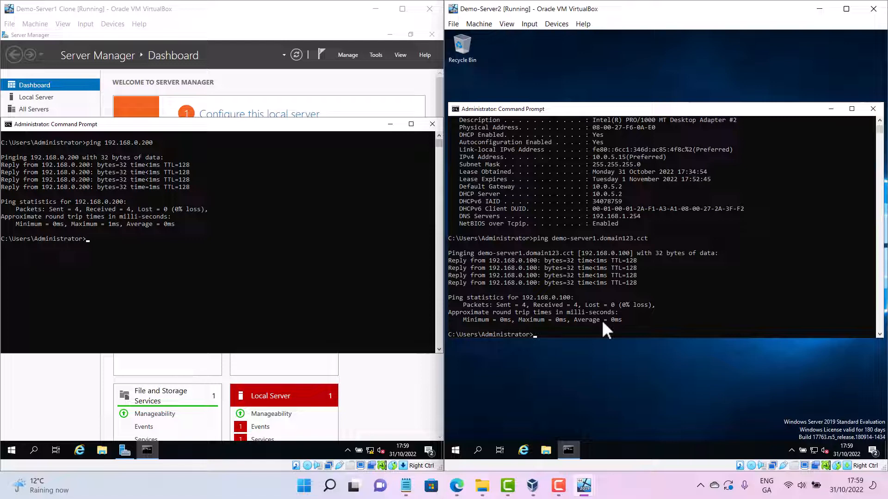
Open the System page in Control Panel and start changing the computer's name or domain membership
{"action": "right_click", "coordinate": [456, 449]}
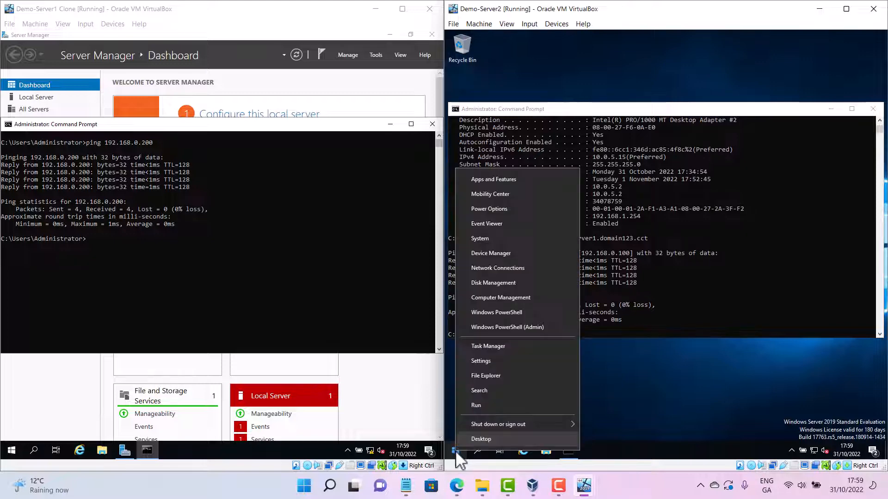
{"action": "left_click", "coordinate": [456, 451]}
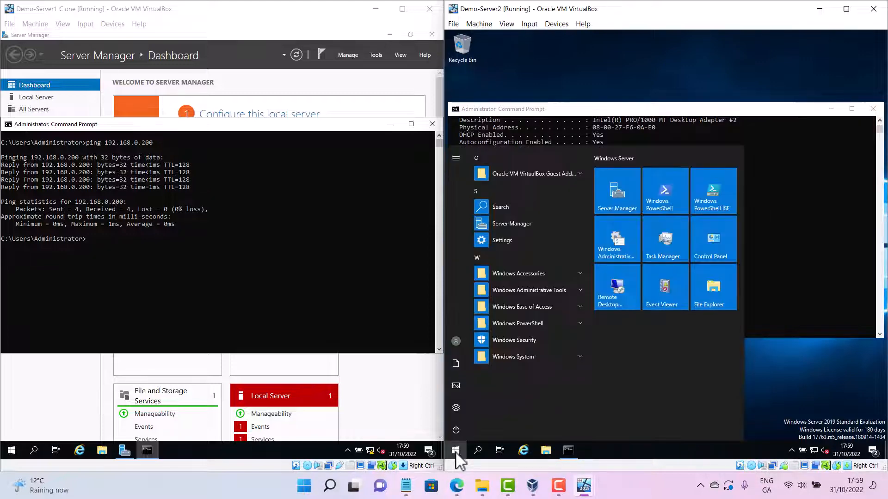
{"action": "left_click", "coordinate": [710, 243]}
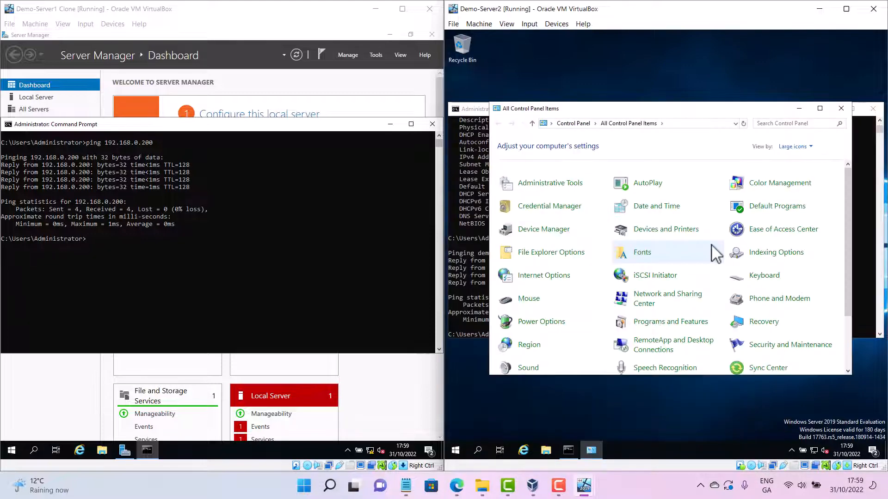
{"action": "scroll", "coordinate": [711, 286], "scroll_direction": "down", "scroll_amount": 2}
{"action": "scroll", "coordinate": [708, 315], "scroll_direction": "up", "scroll_amount": 3}
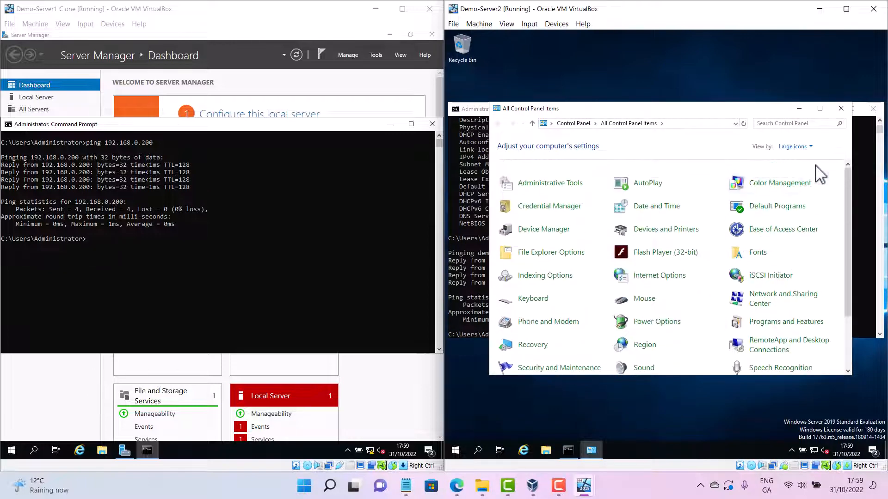
{"action": "left_click", "coordinate": [795, 147]}
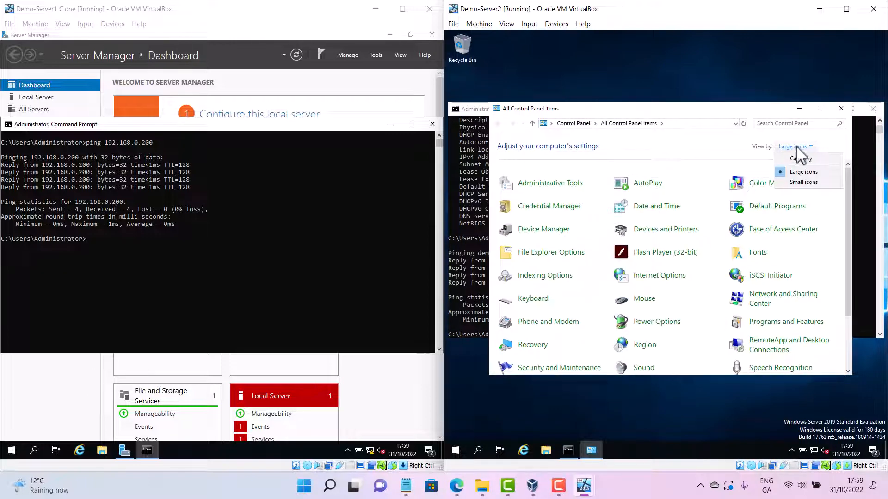
{"action": "left_click", "coordinate": [800, 172]}
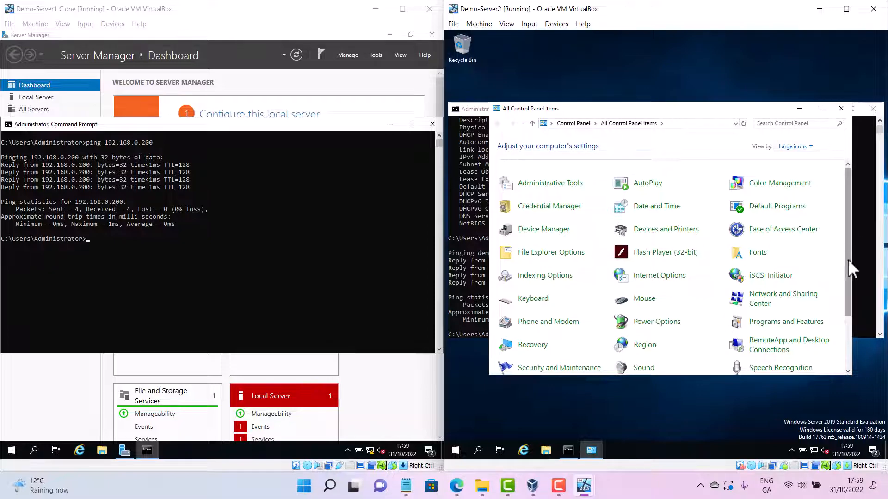
{"action": "left_click_drag", "start_coordinate": [848, 259], "coordinate": [854, 308]}
{"action": "left_click", "coordinate": [641, 320]}
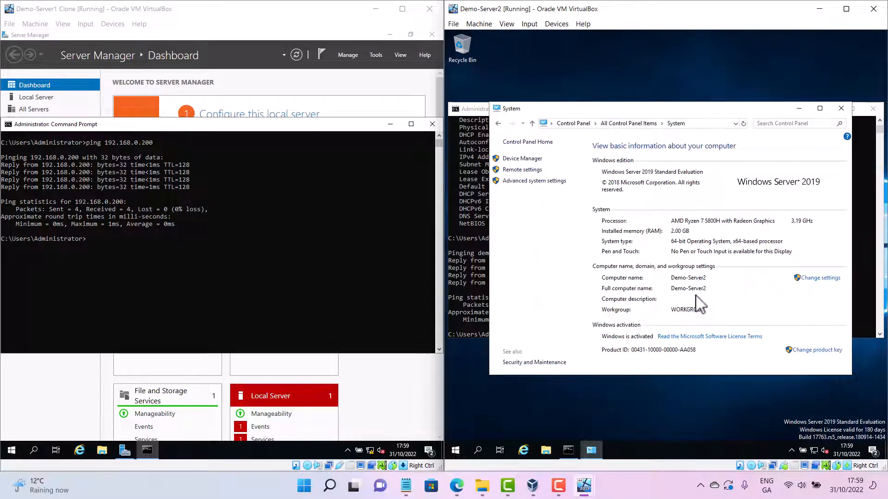
{"action": "left_click", "coordinate": [815, 278]}
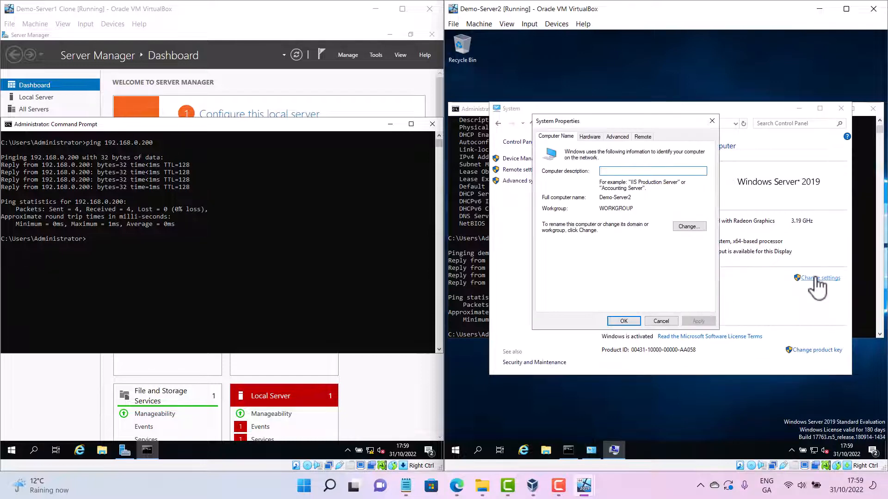
{"action": "left_click", "coordinate": [686, 227]}
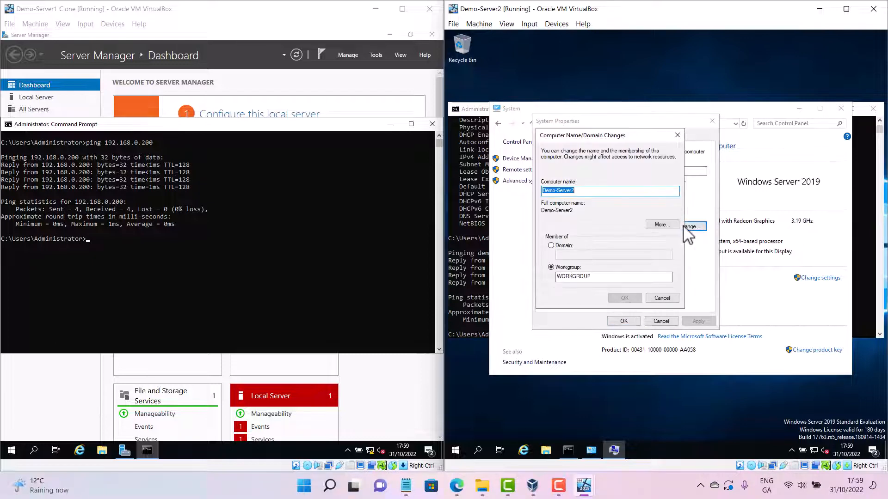
Make Demo-Server2 a member of the domain domain123.cct and confirm
{"action": "left_click", "coordinate": [551, 245]}
{"action": "left_click", "coordinate": [587, 255]}
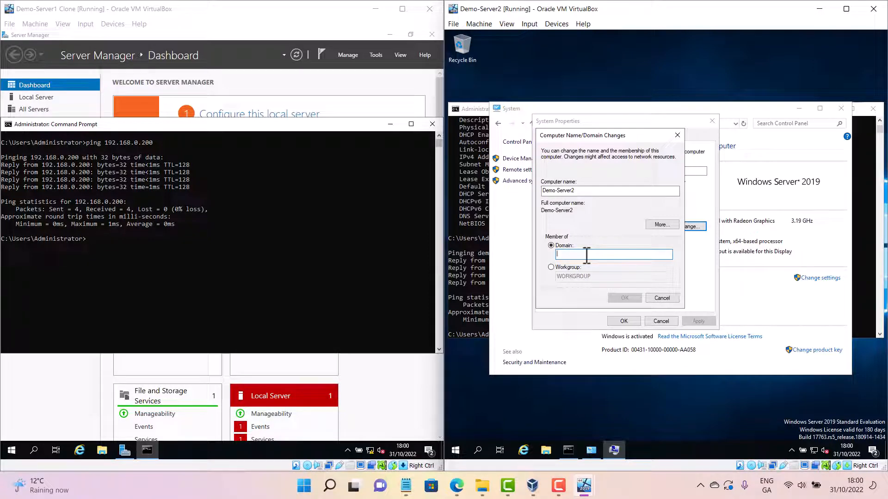
{"action": "type", "text": "domain"}
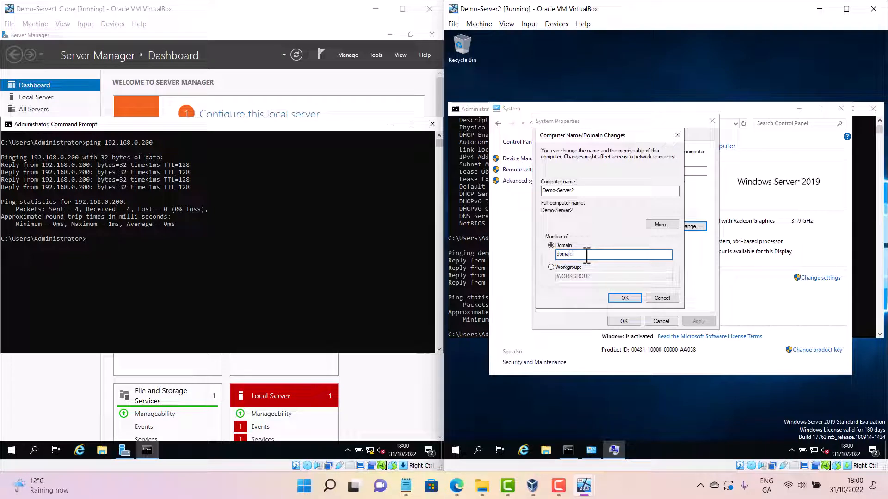
{"action": "type", "text": "123"}
{"action": "type", "text": ".co"}
{"action": "left_click", "coordinate": [625, 298]}
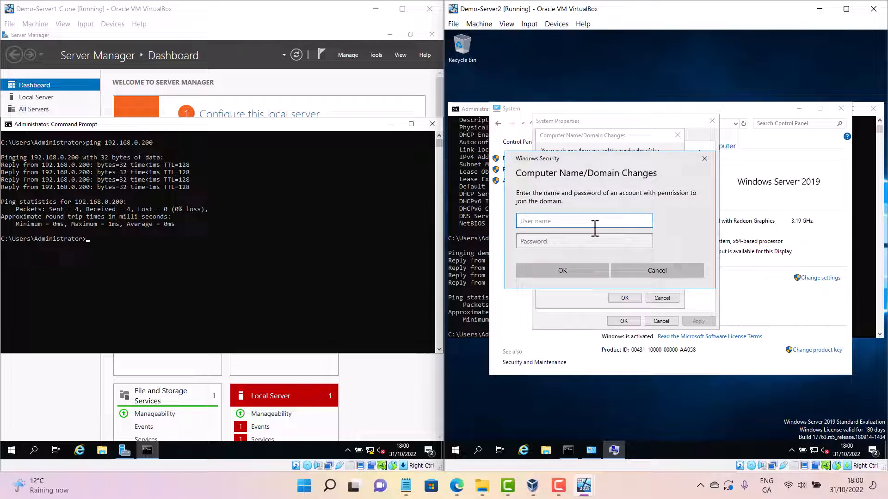
Enter the administrator user name and account password to authorize joining the domain
{"action": "type", "text": "administrator"}
{"action": "left_click", "coordinate": [563, 243]}
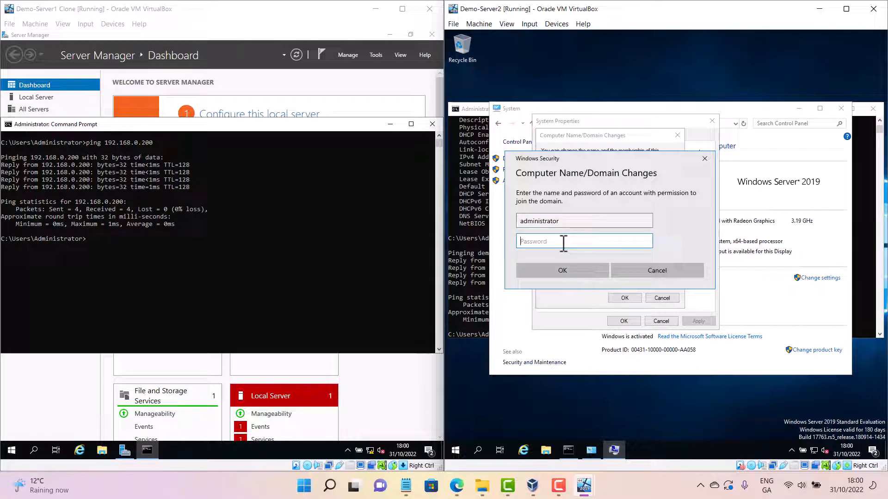
{"action": "type", "text": "Password1"}
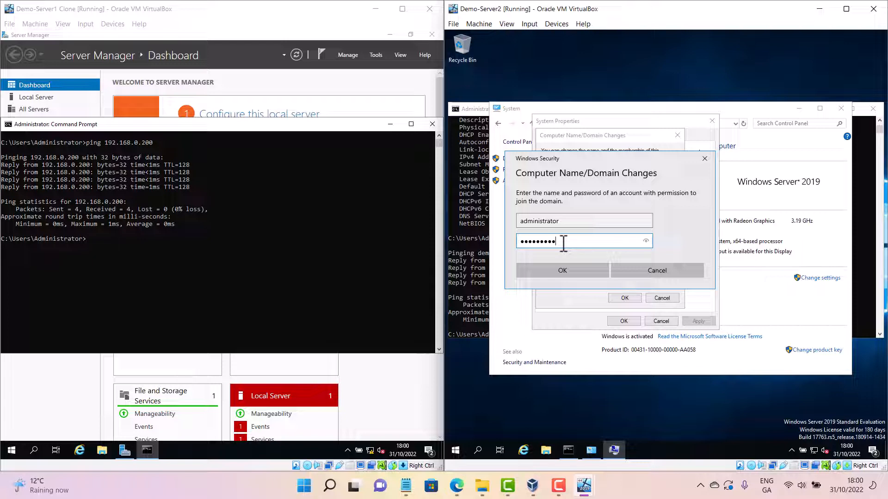
{"action": "left_click", "coordinate": [575, 268]}
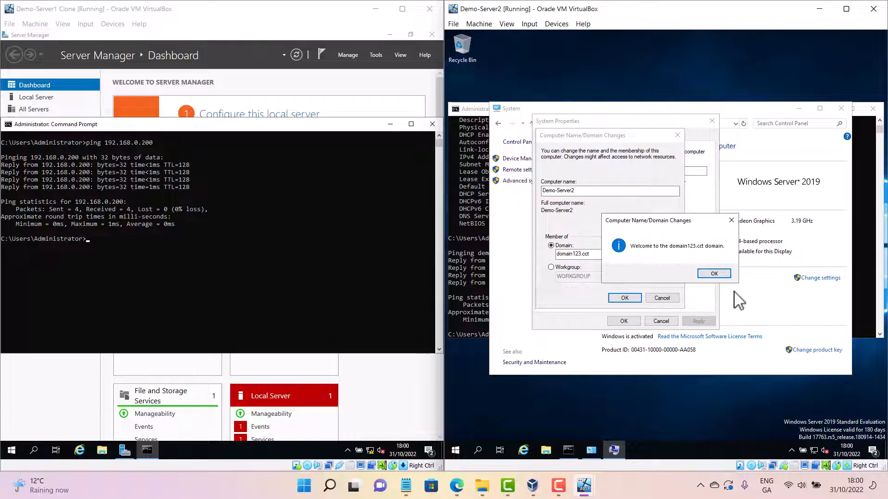
Acknowledge the domain welcome and restart notices, and close System Properties
{"action": "left_click", "coordinate": [717, 275]}
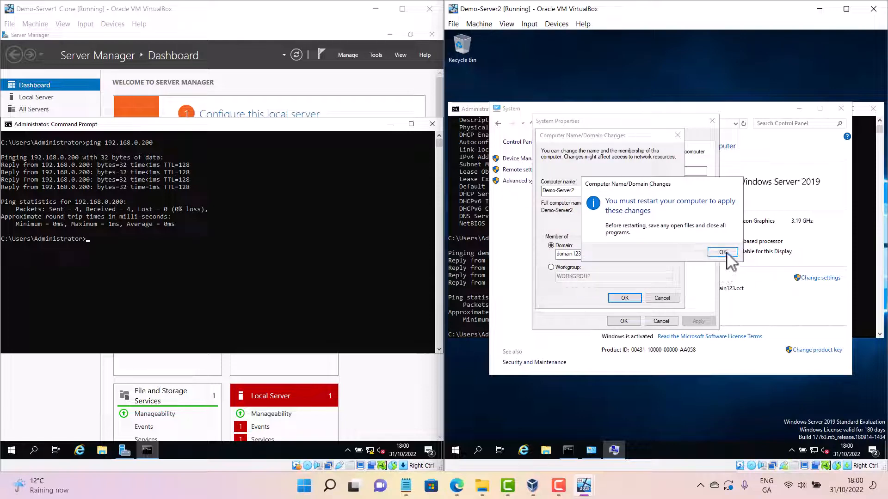
{"action": "left_click", "coordinate": [723, 252]}
{"action": "left_click", "coordinate": [636, 320]}
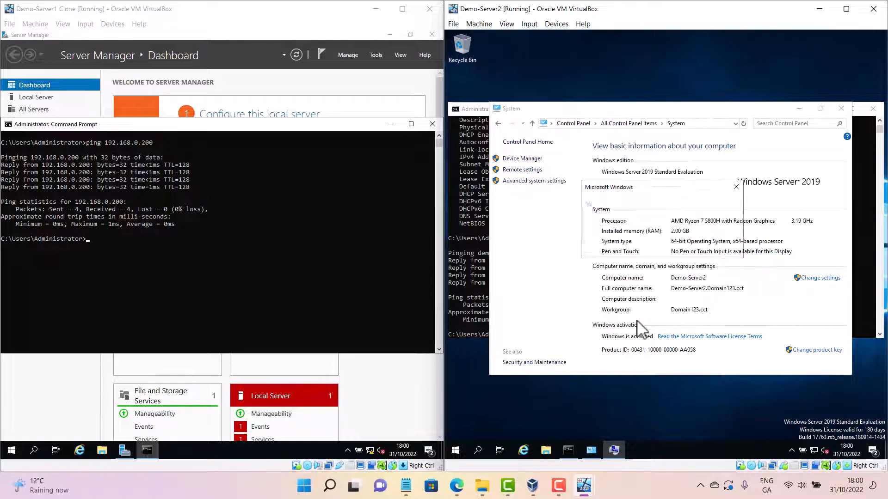
Review the reference notes on converting a stand-alone server into a Domain Controller while Demo-Server2 restarts
{"action": "left_click", "coordinate": [673, 250]}
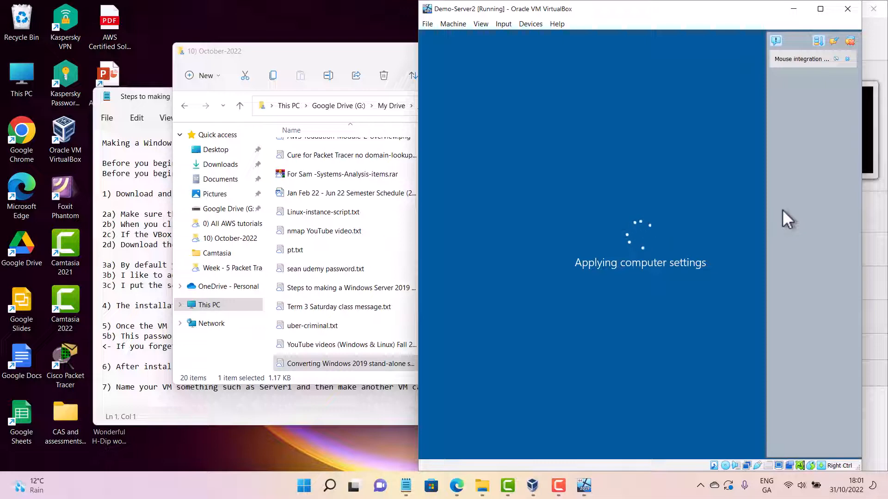
{"action": "left_click", "coordinate": [146, 98]}
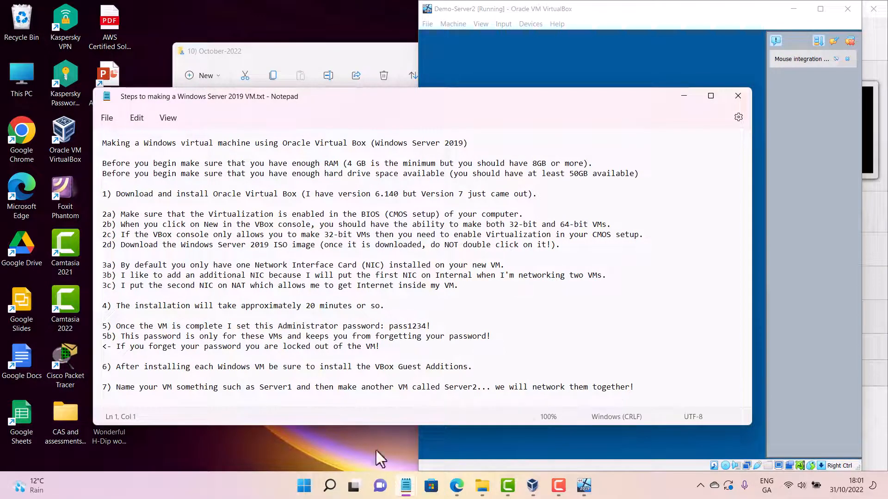
{"action": "mouse_move", "coordinate": [413, 492]}
{"action": "left_click", "coordinate": [514, 440]}
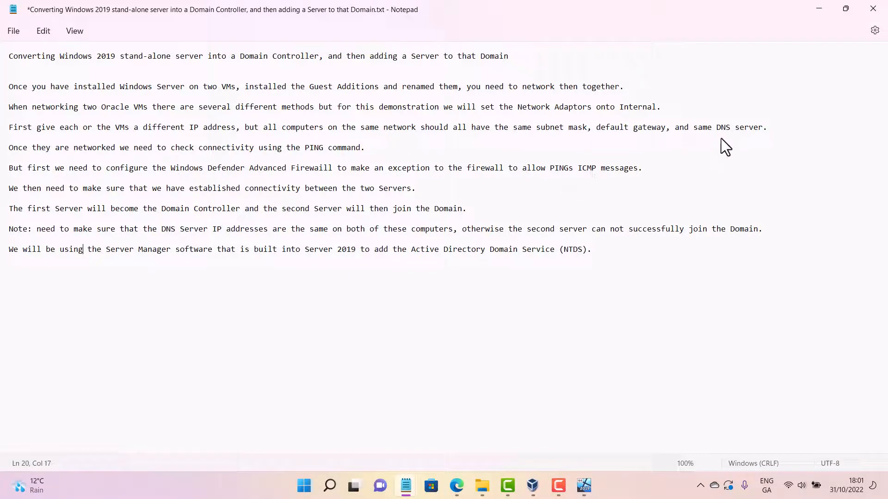
{"action": "left_click", "coordinate": [818, 9]}
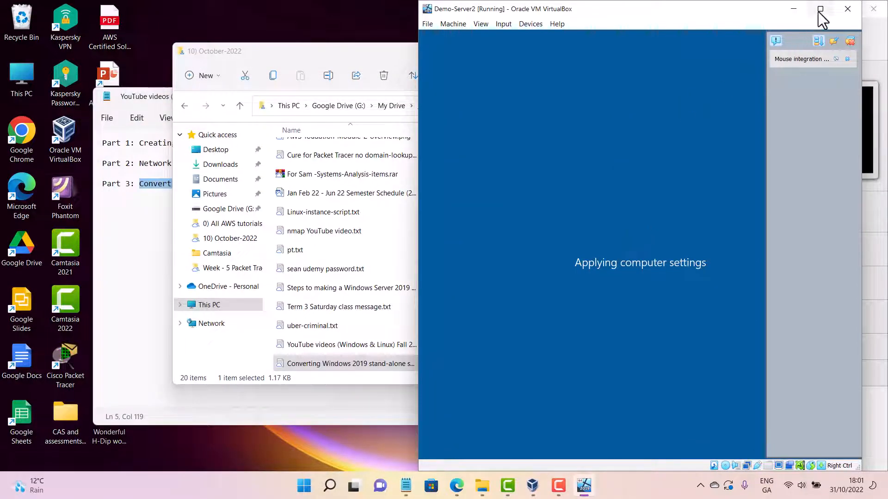
Maximize the Demo-Server2 VM window and open the Local Server properties in Server Manager to check its domain membership
{"action": "left_click", "coordinate": [820, 9]}
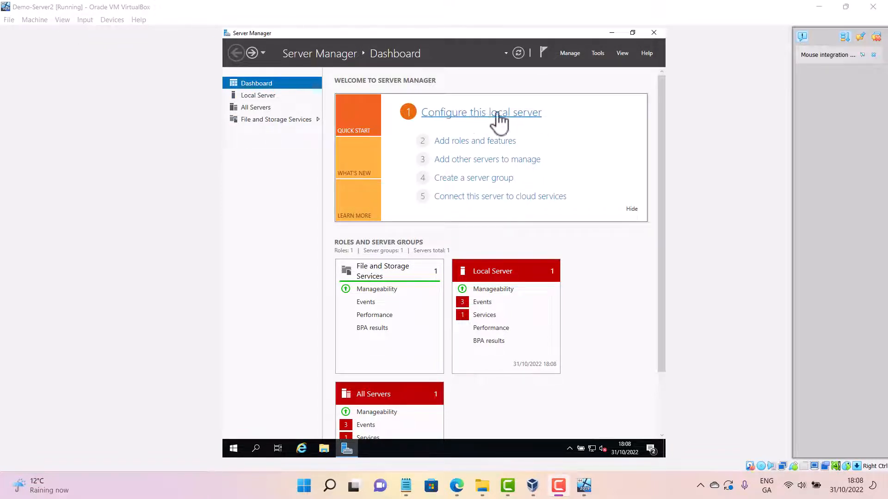
{"action": "left_click", "coordinate": [466, 113]}
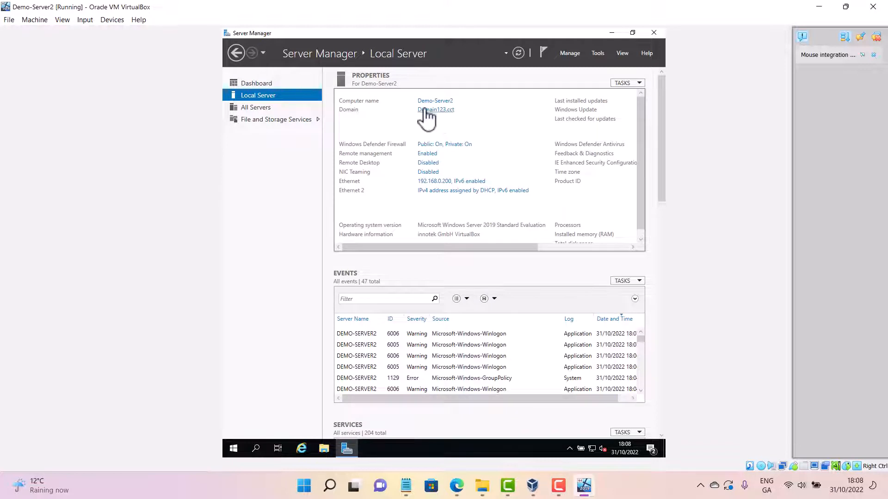